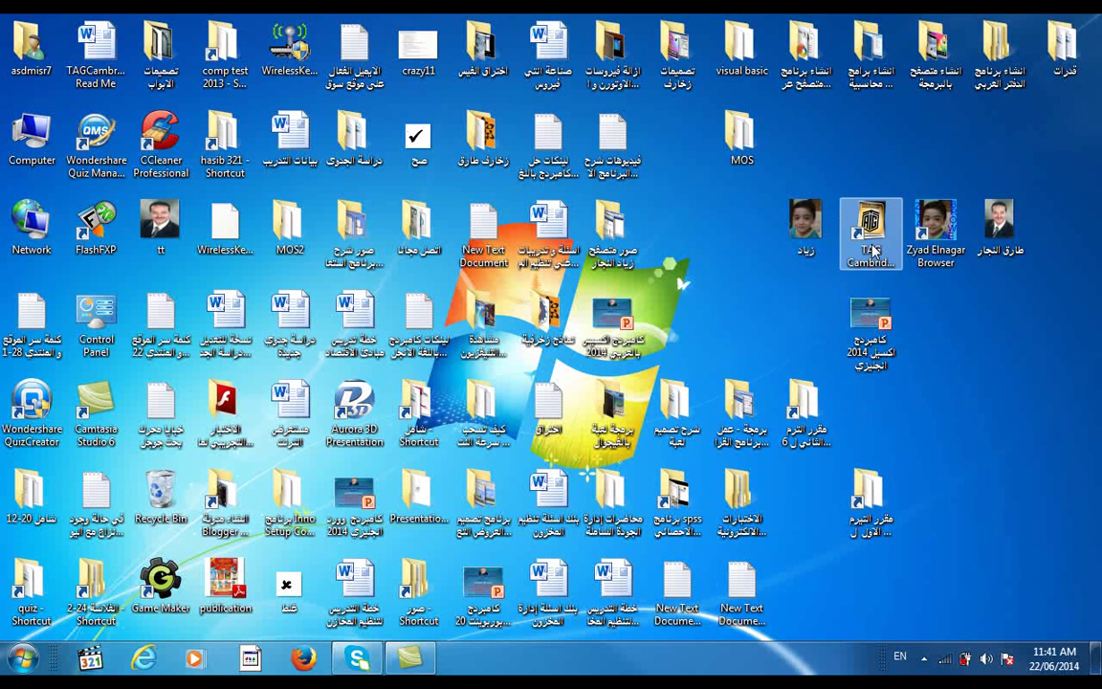
Step: Drag the TAG Cambridge Exams 2010 Demo Placement Test from All Programs onto the desktop
left_click(871, 225)
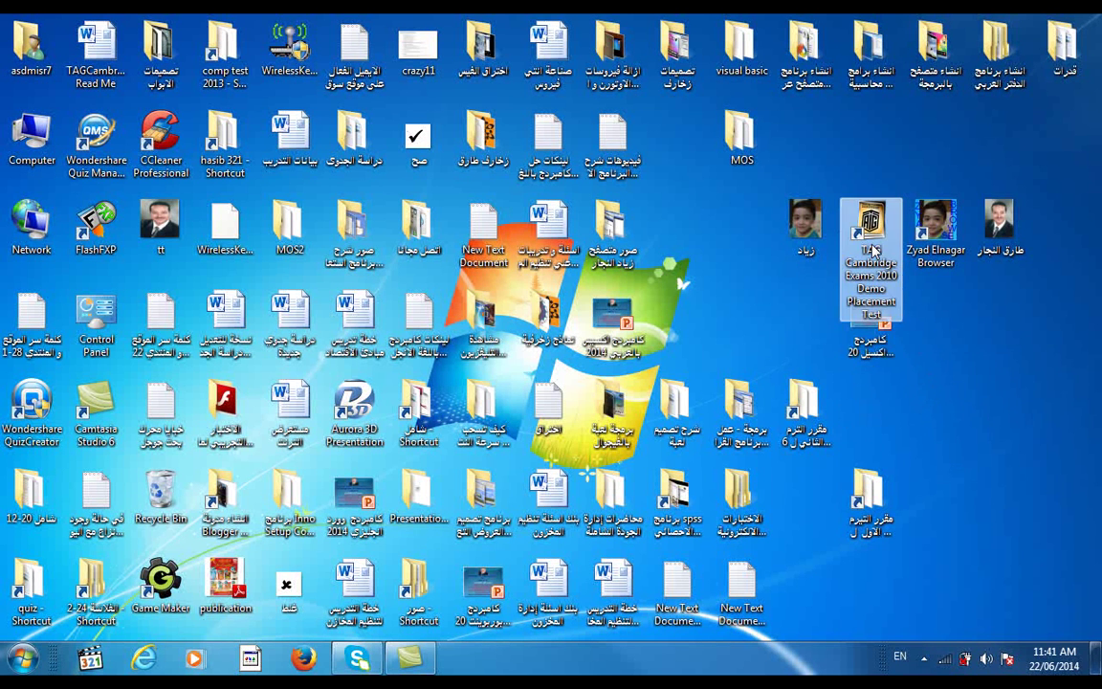
left_click(794, 315)
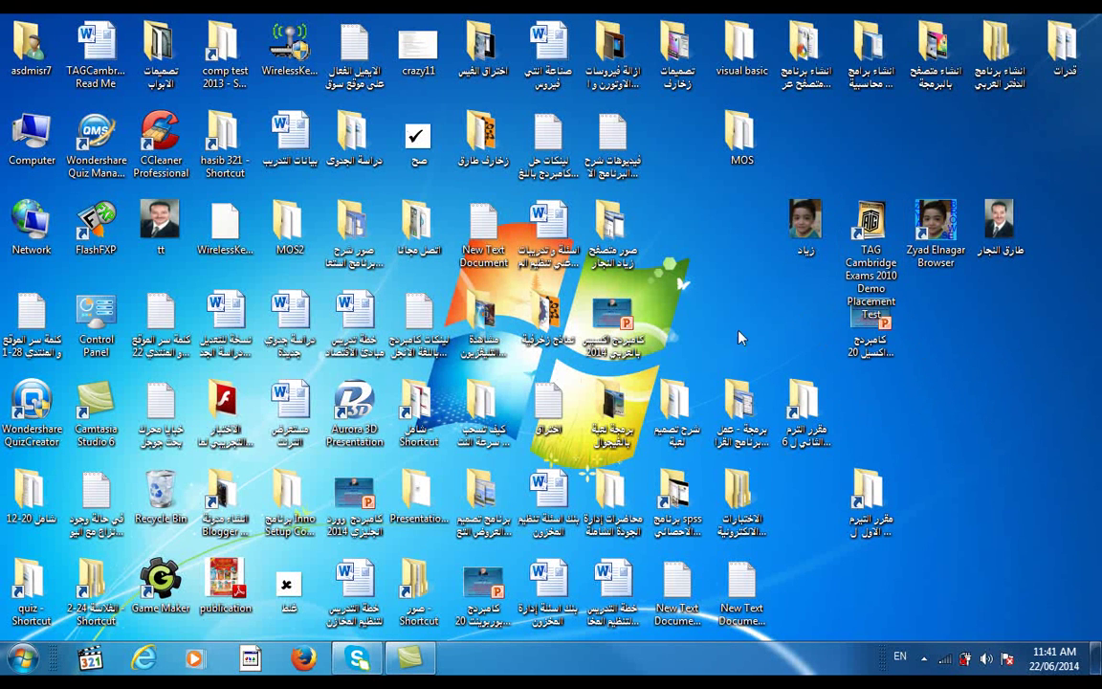
left_click(23, 658)
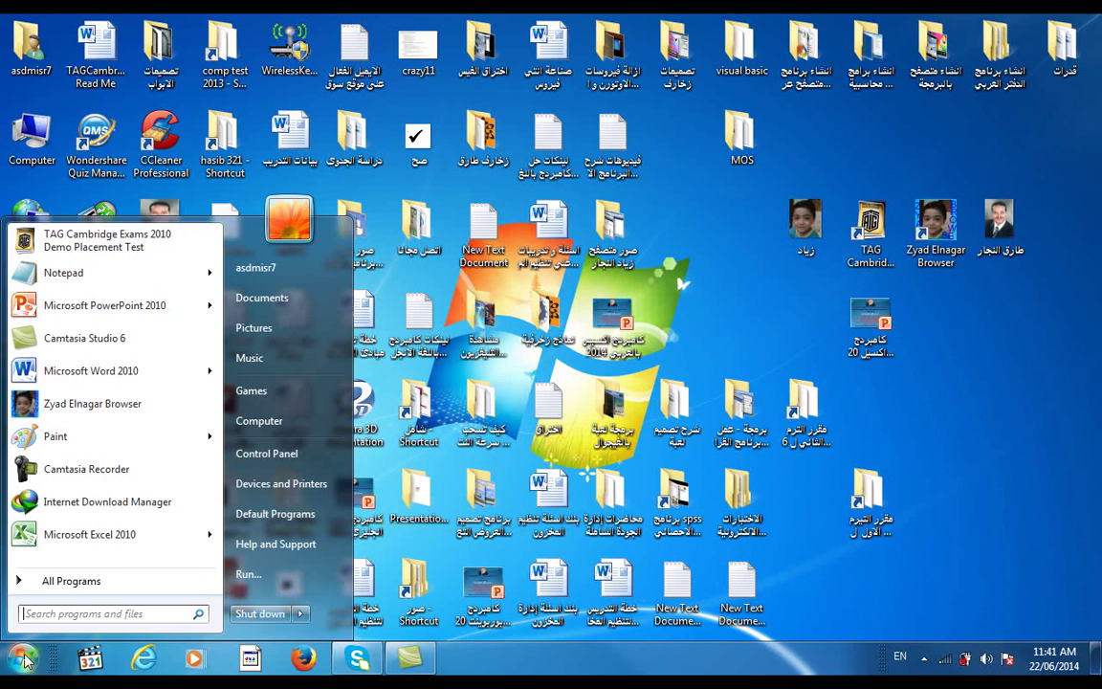
left_click(67, 581)
scroll(96, 478, "down", 5)
scroll(107, 469, "down", 5)
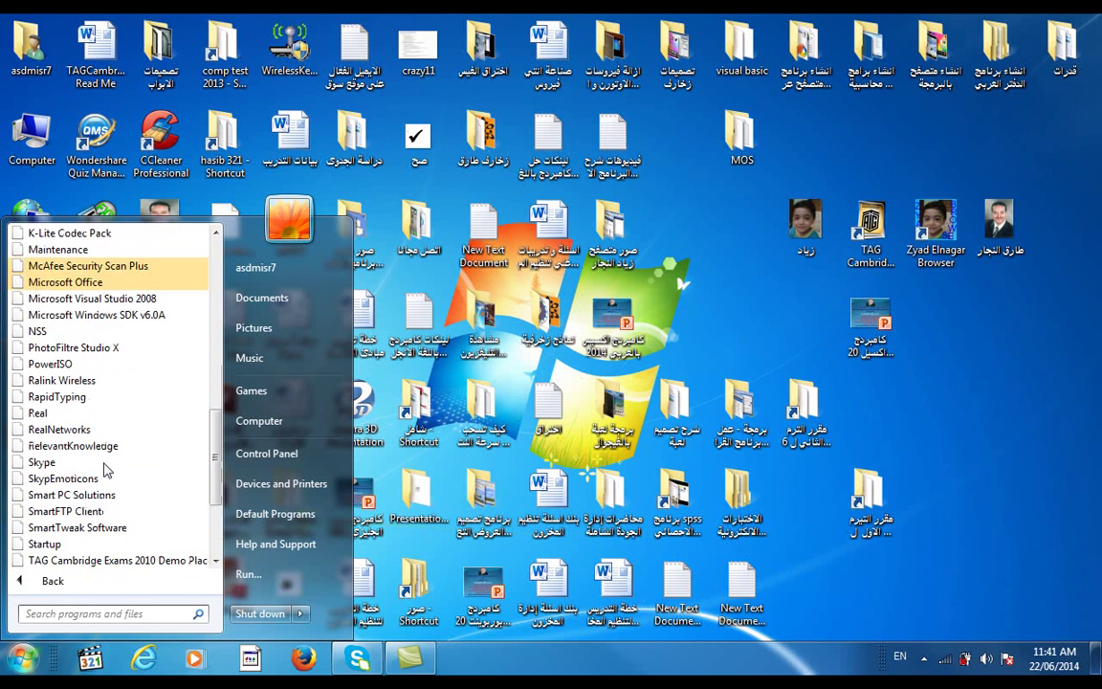
scroll(131, 451, "down", 4)
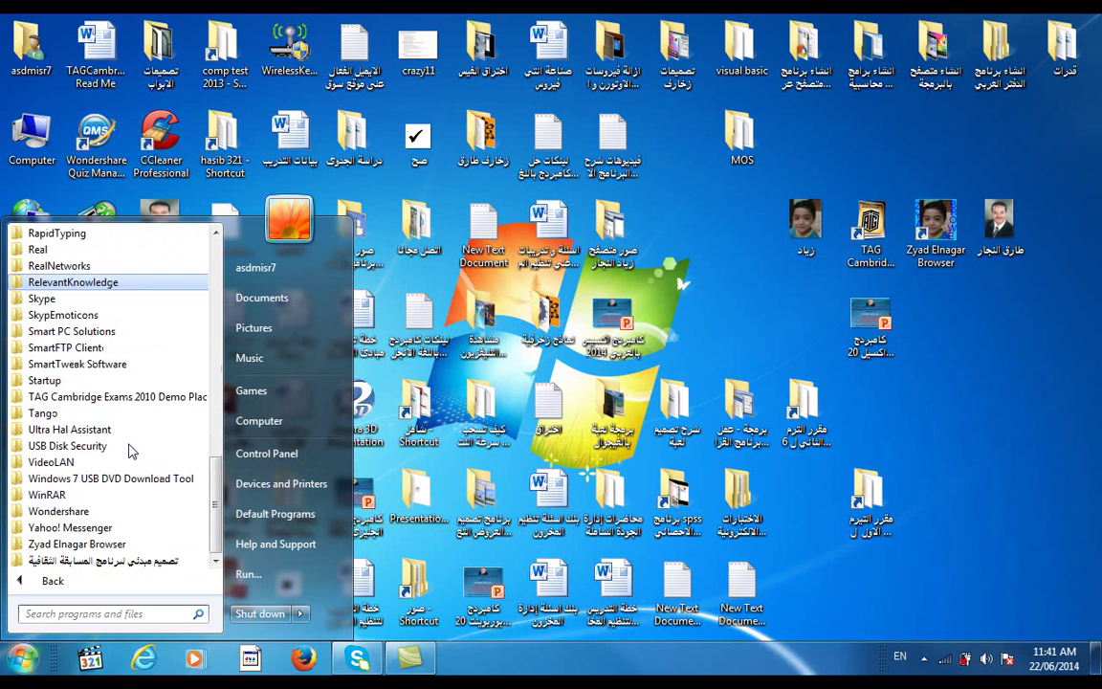
left_click(105, 396)
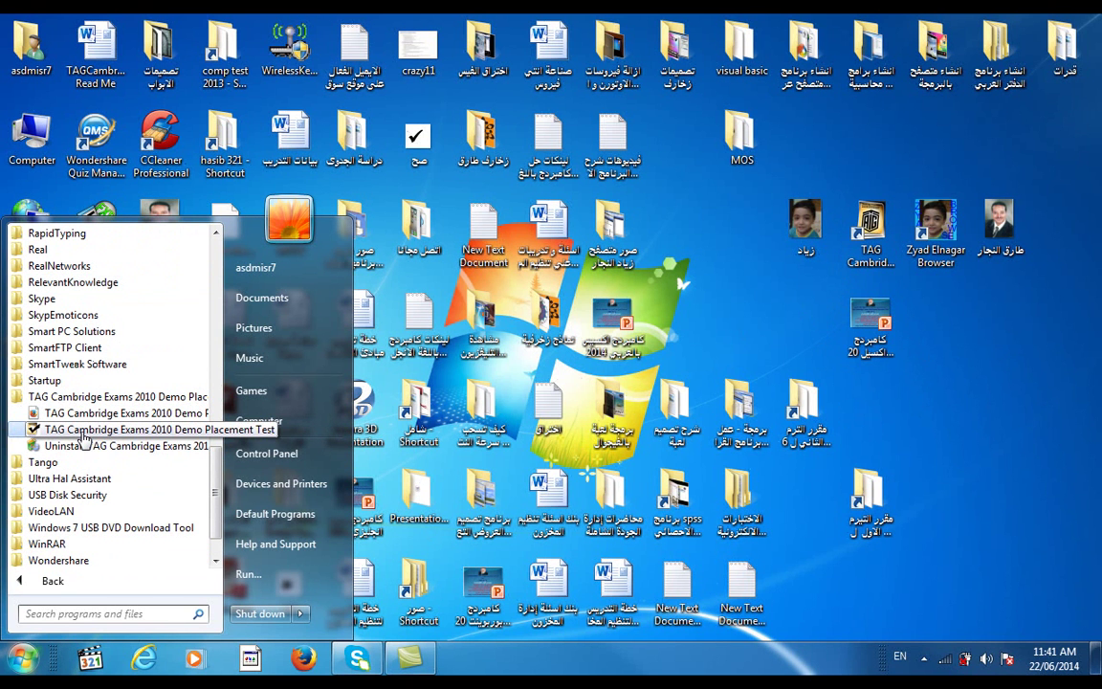
left_click_drag(83, 437, 809, 292)
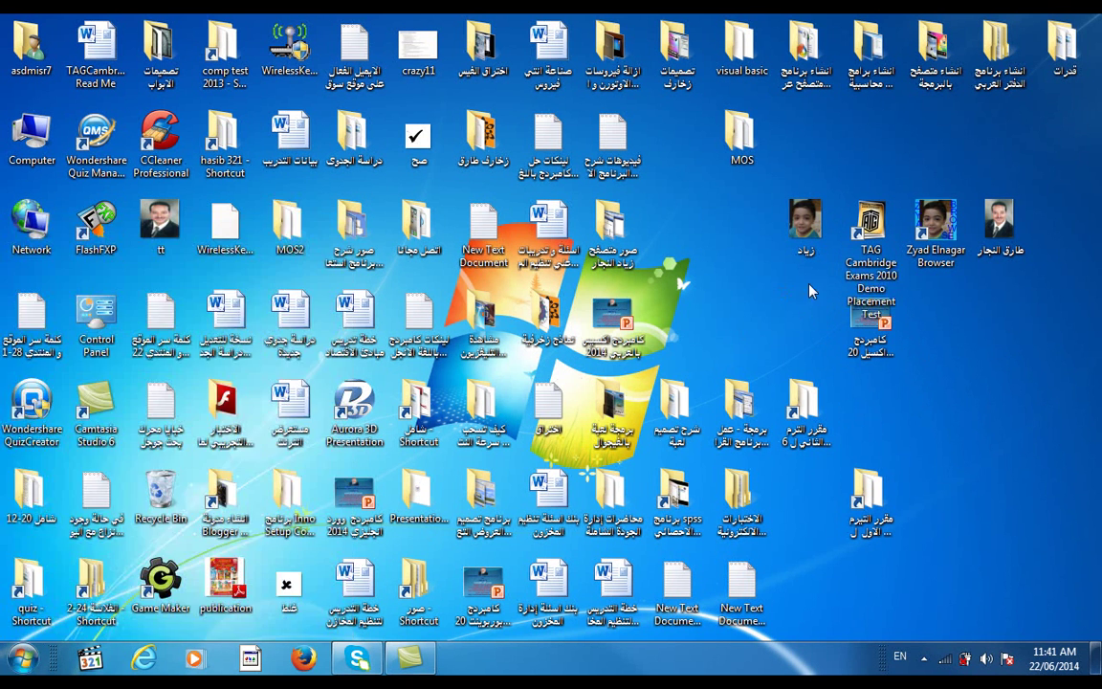
left_click(868, 234)
Step: Launch the TAG Cambridge demo, skip the server prompt, and log in with the candidate code and password
double_click(868, 234)
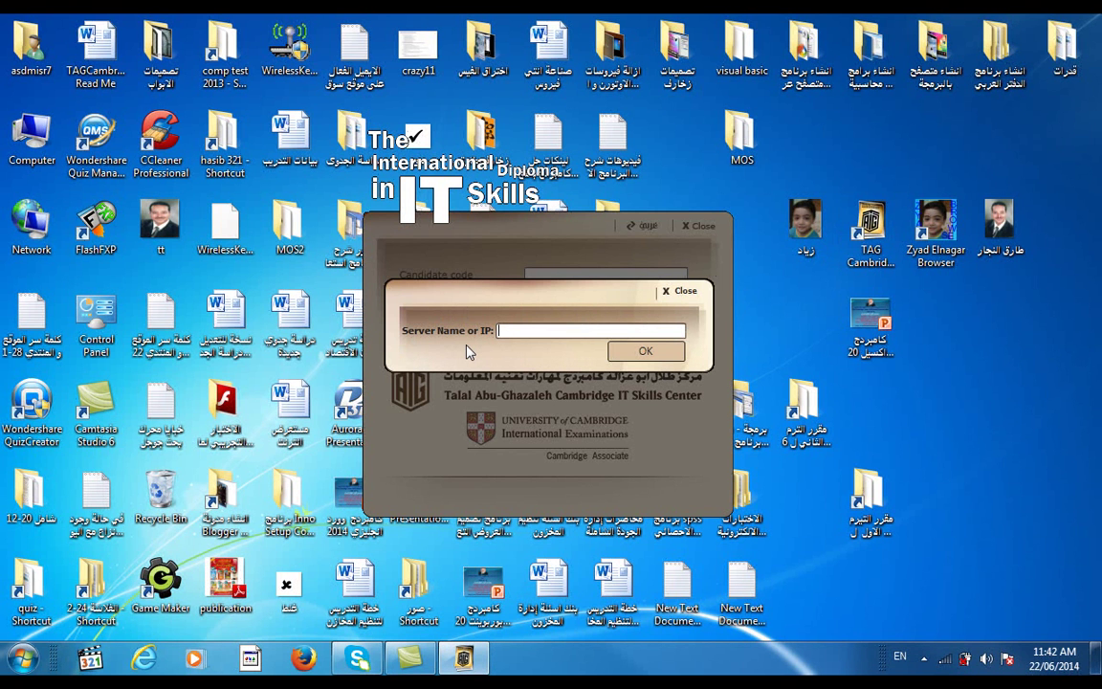
left_click(683, 292)
left_click(568, 274)
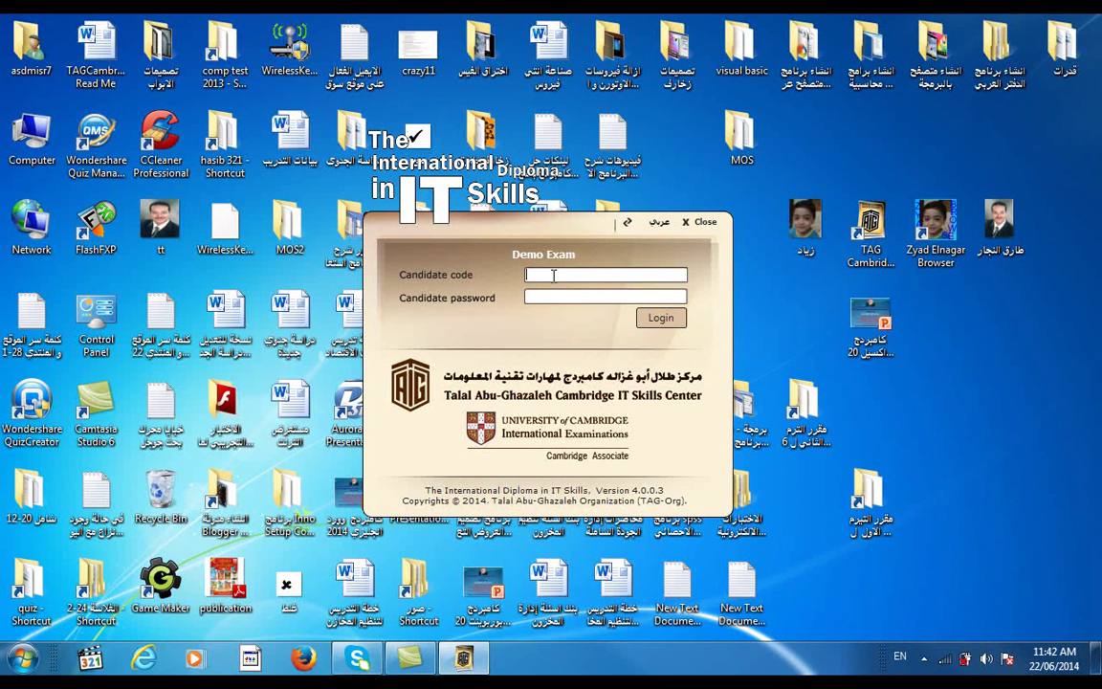
left_click(552, 295)
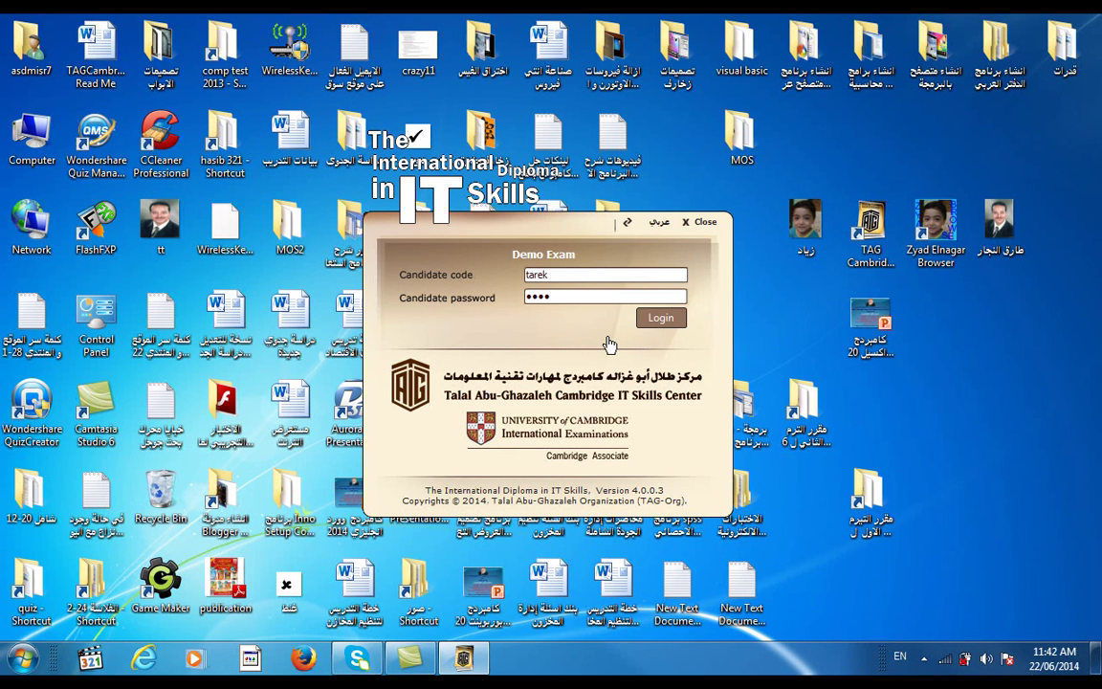
left_click(608, 343)
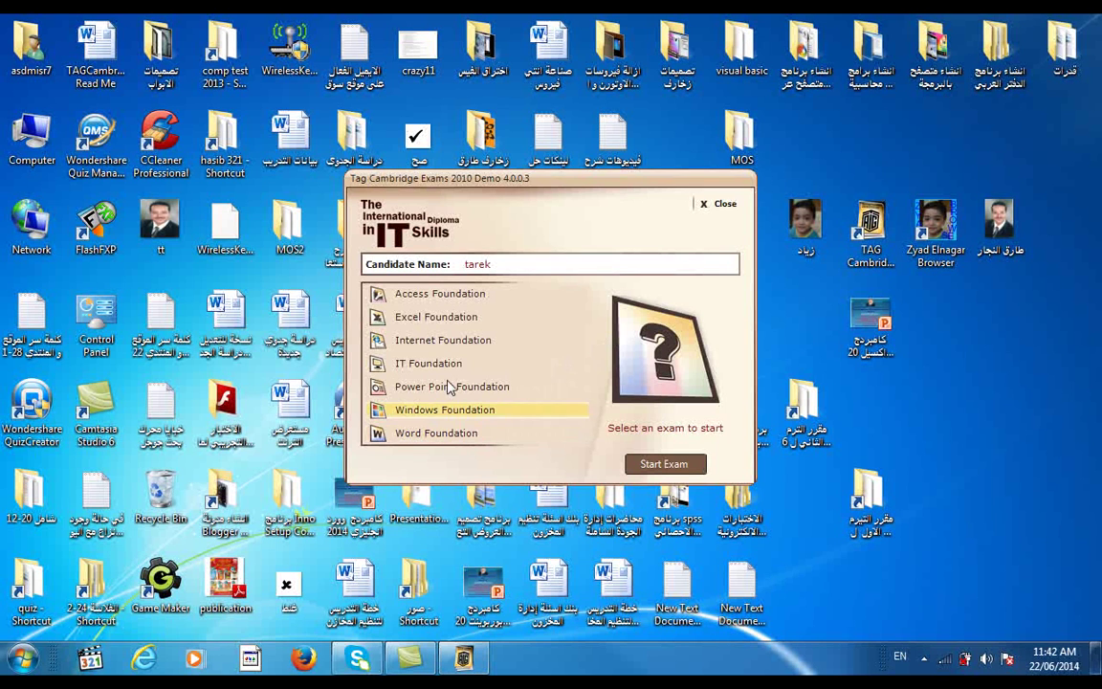
Step: Choose Excel Foundation from the exam list and start it, confirming with Yes
left_click(443, 322)
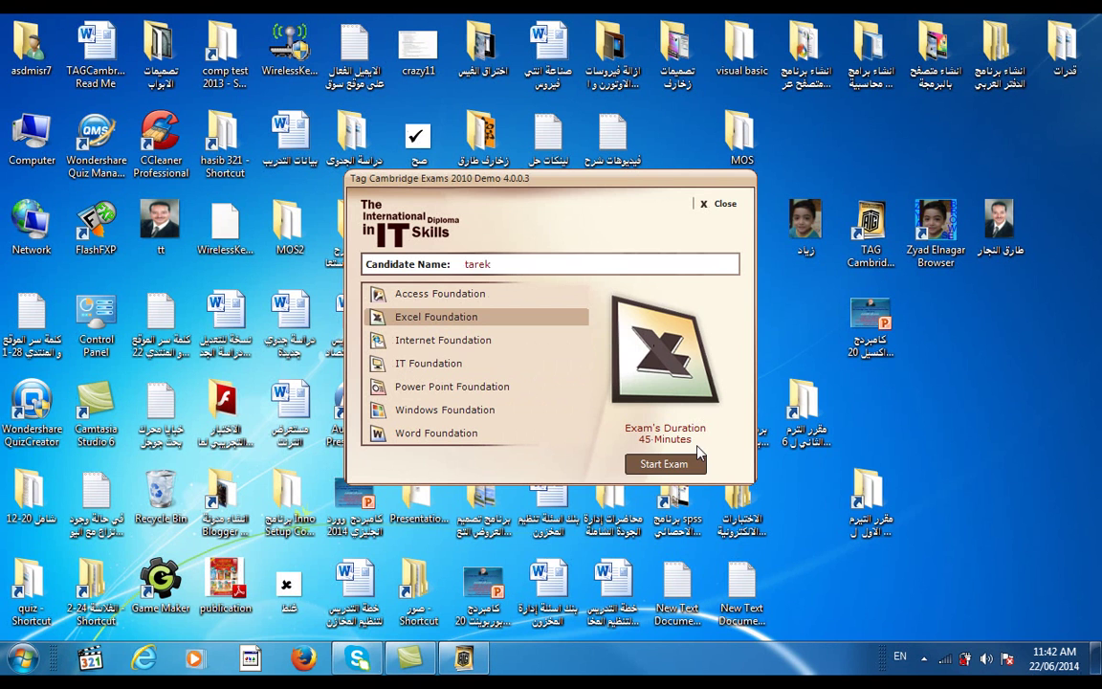
left_click(660, 464)
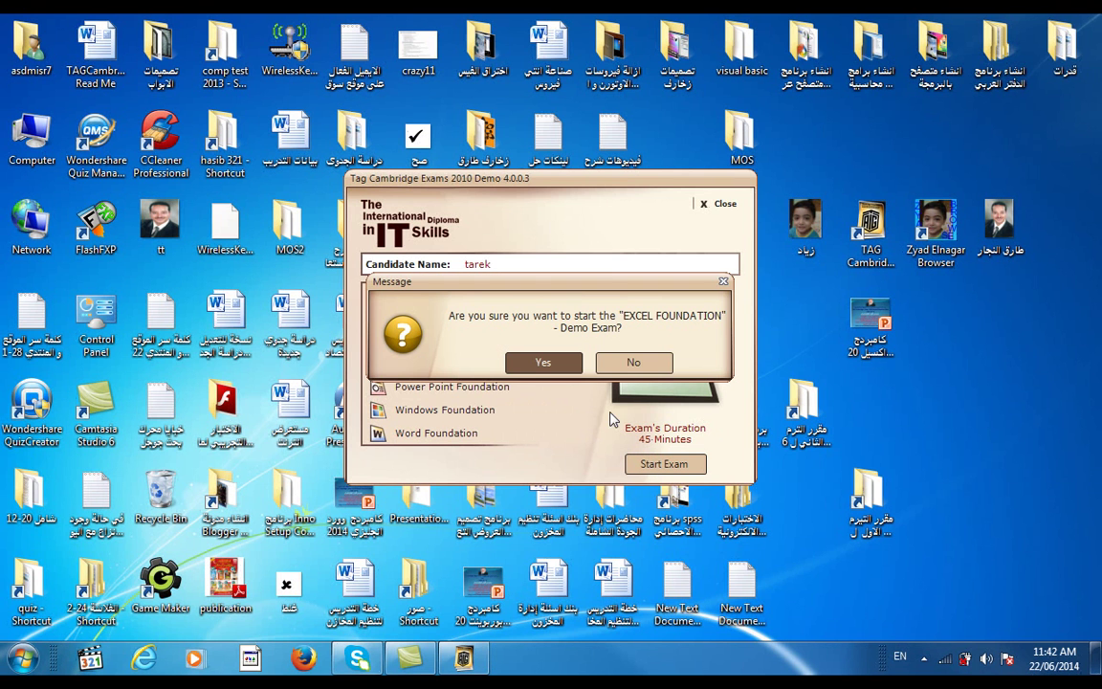
left_click(546, 364)
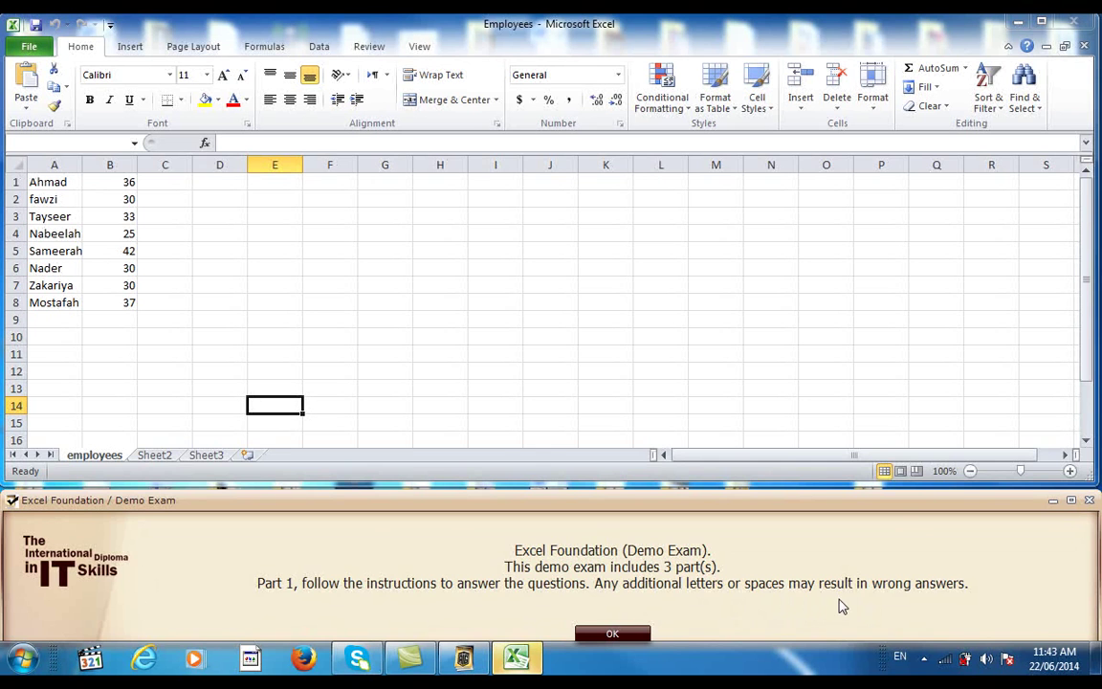
Step: Dismiss the exam introduction with OK and select cell H8
left_click(632, 634)
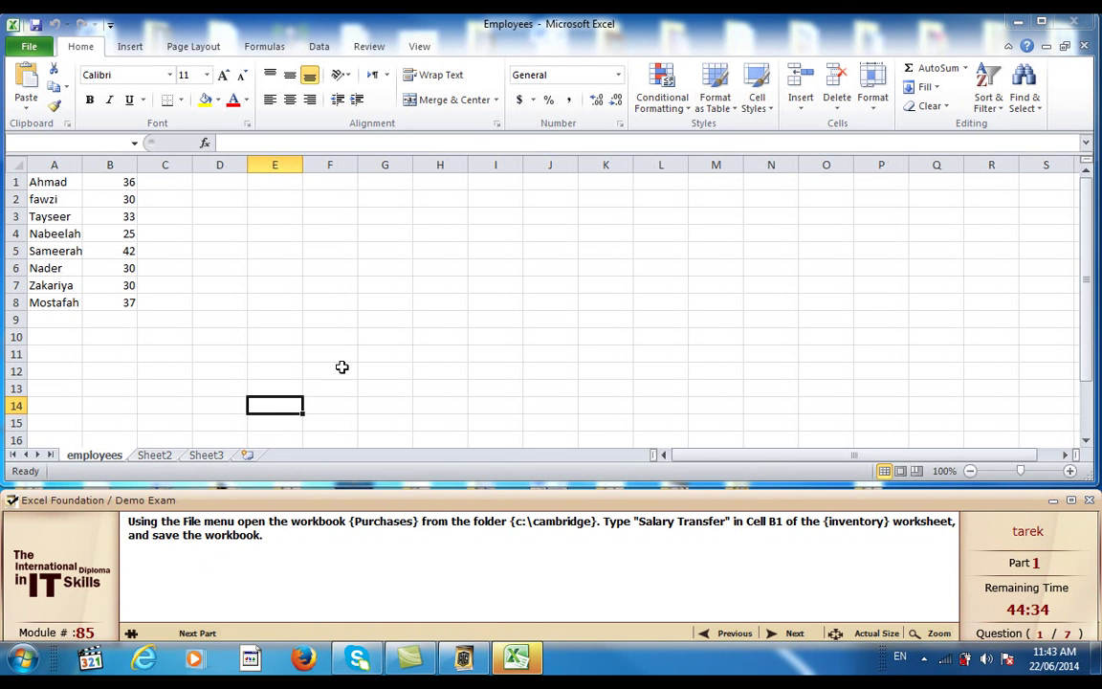
left_click(416, 296)
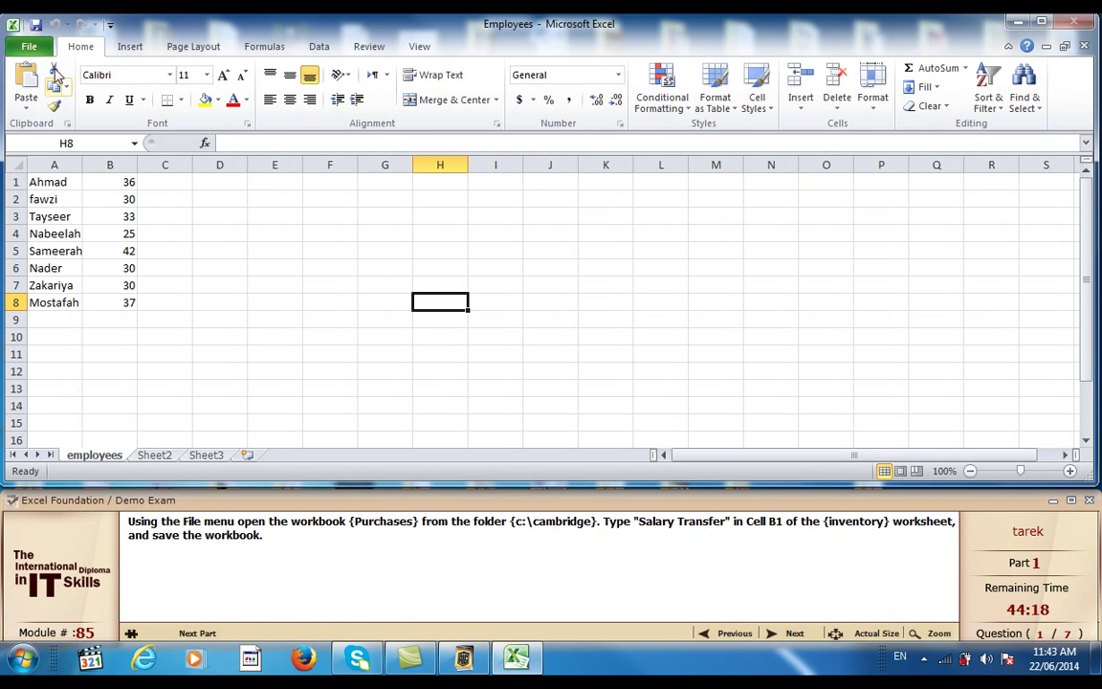
Step: Open the Purchases workbook from the Cambridge folder on Local Disk (C:)
left_click(30, 50)
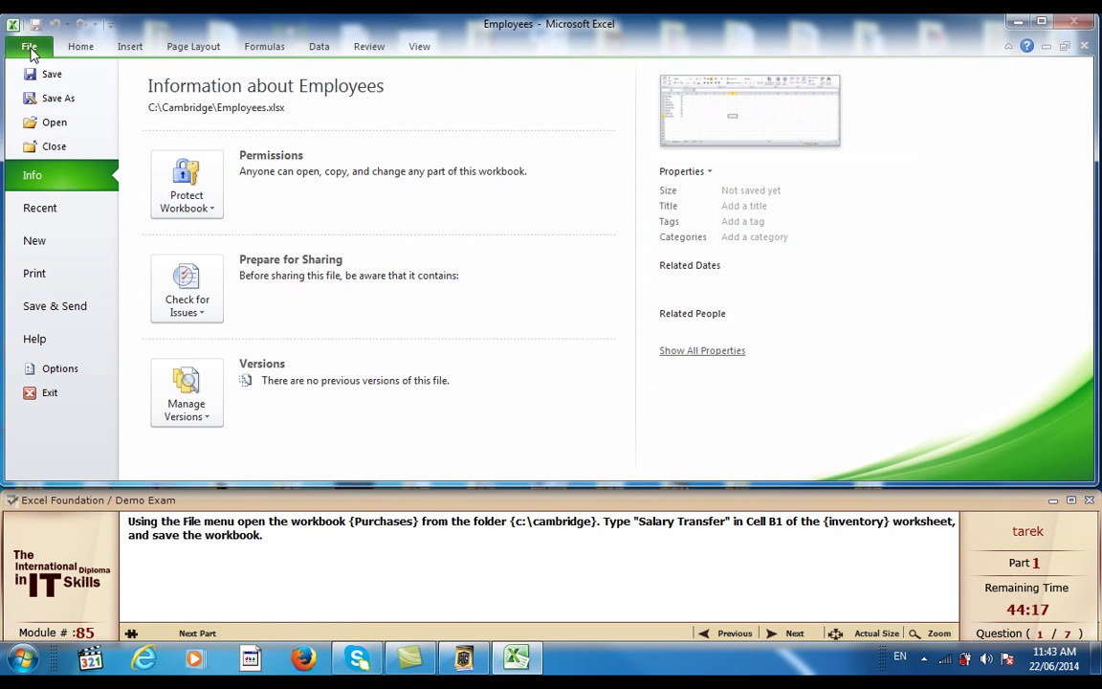
left_click(63, 123)
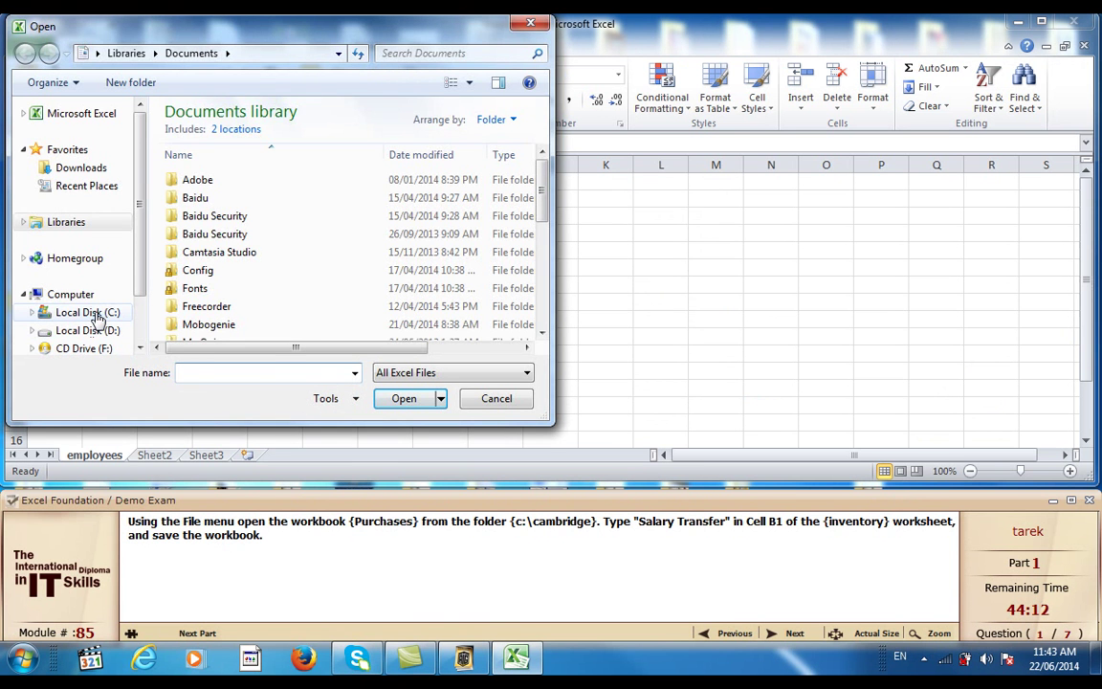
left_click(84, 313)
double_click(211, 169)
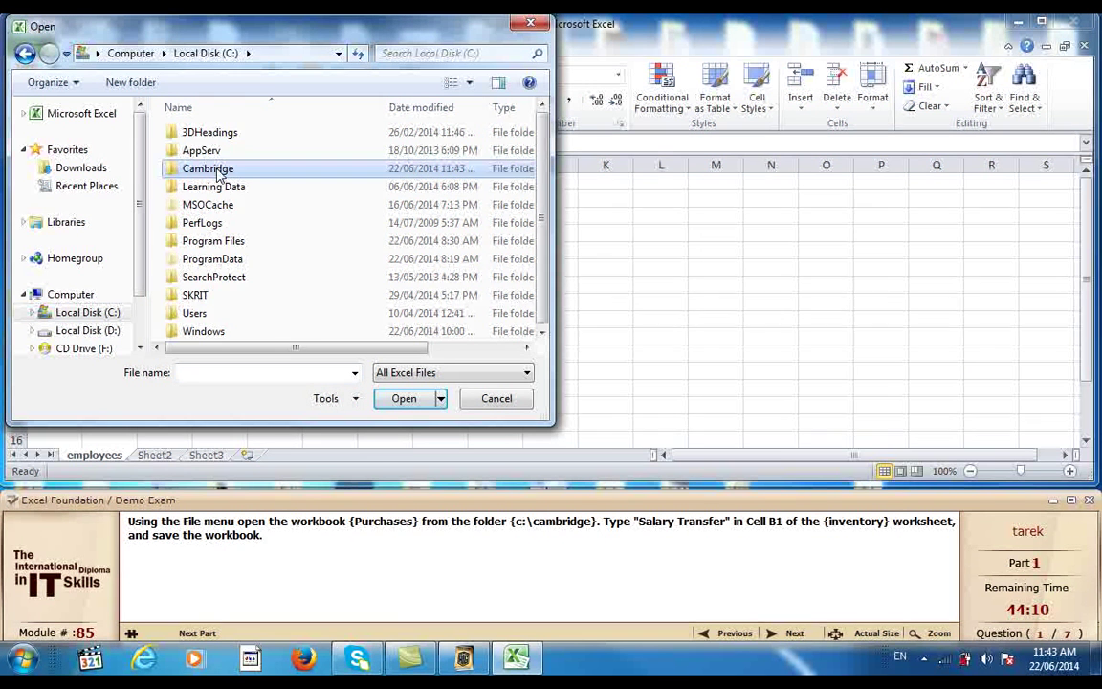
left_click(217, 151)
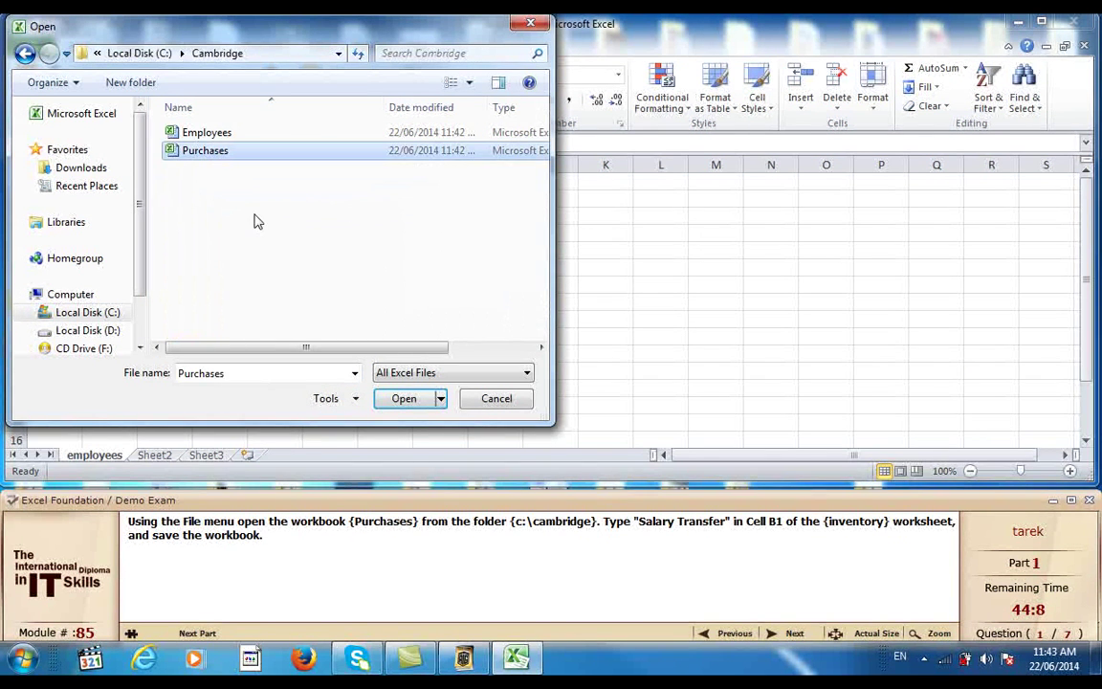
left_click(407, 402)
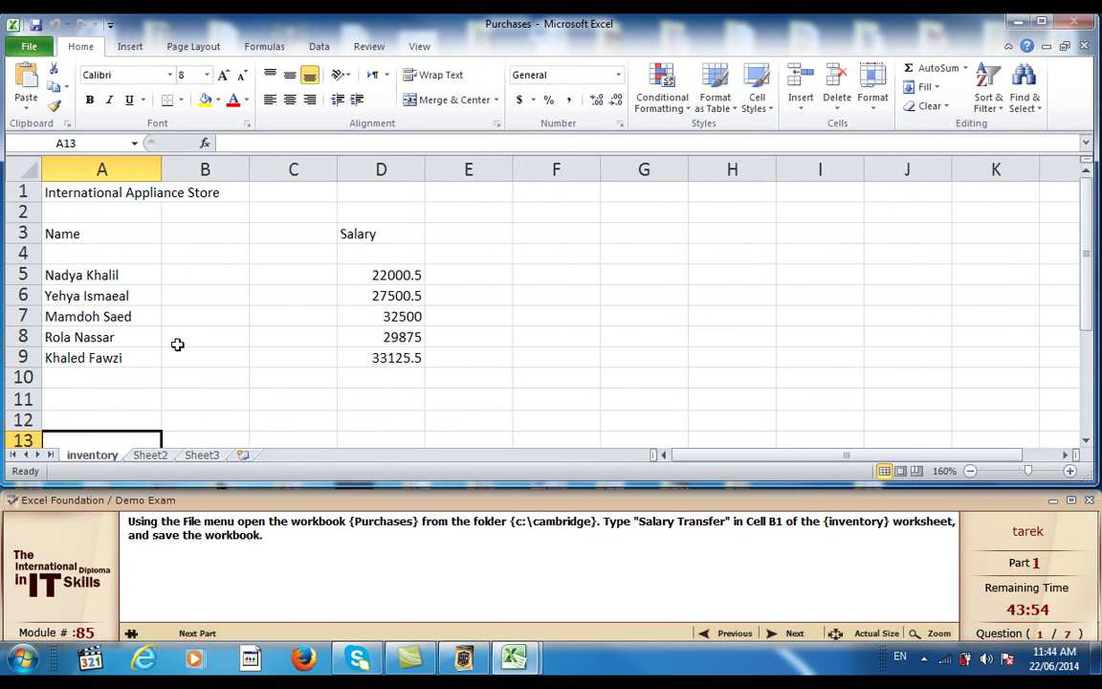
Step: Enter 'Salary Transfer' in cell B1 of the inventory sheet
left_click(194, 194)
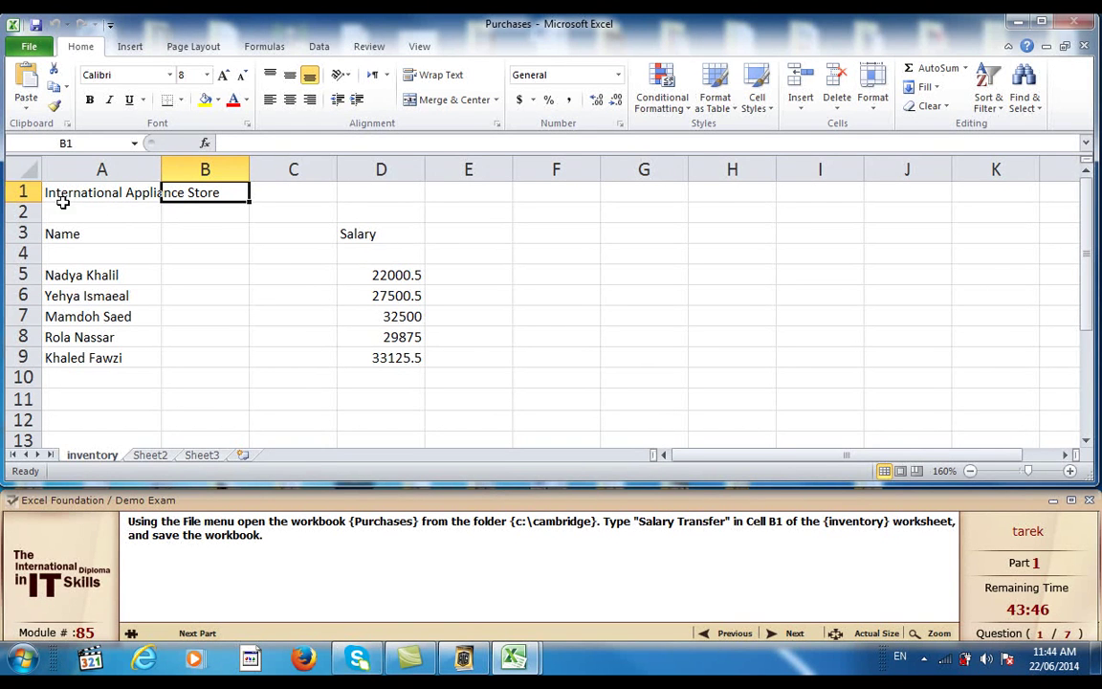
left_click(111, 194)
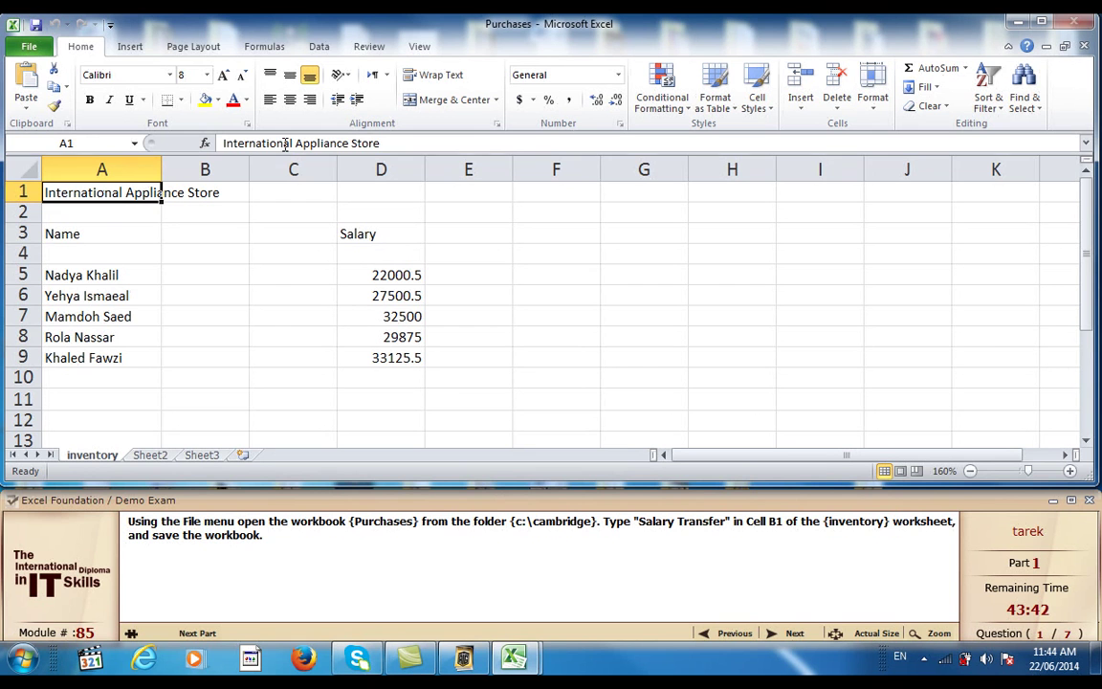
left_click(199, 195)
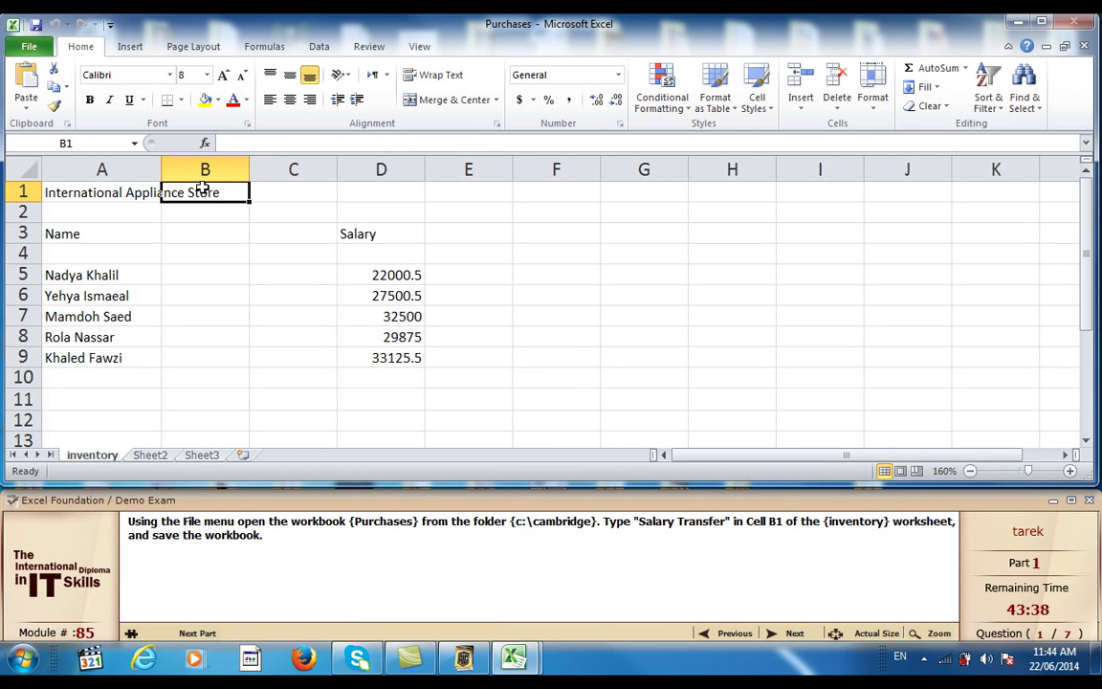
type("S")
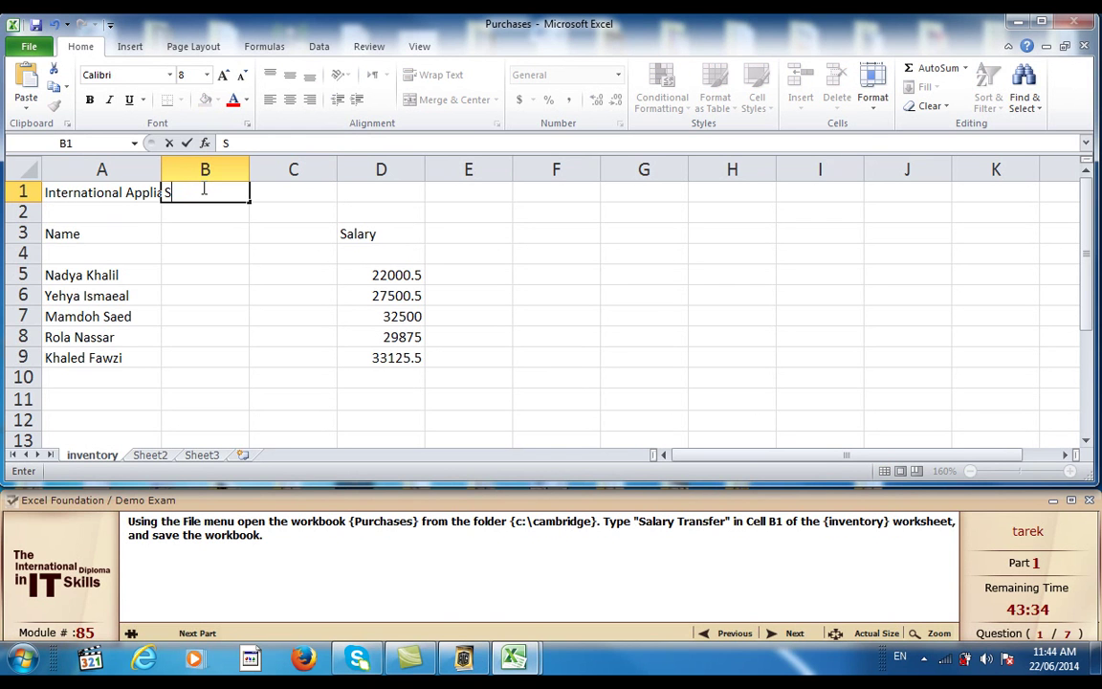
type("alary")
type(" T")
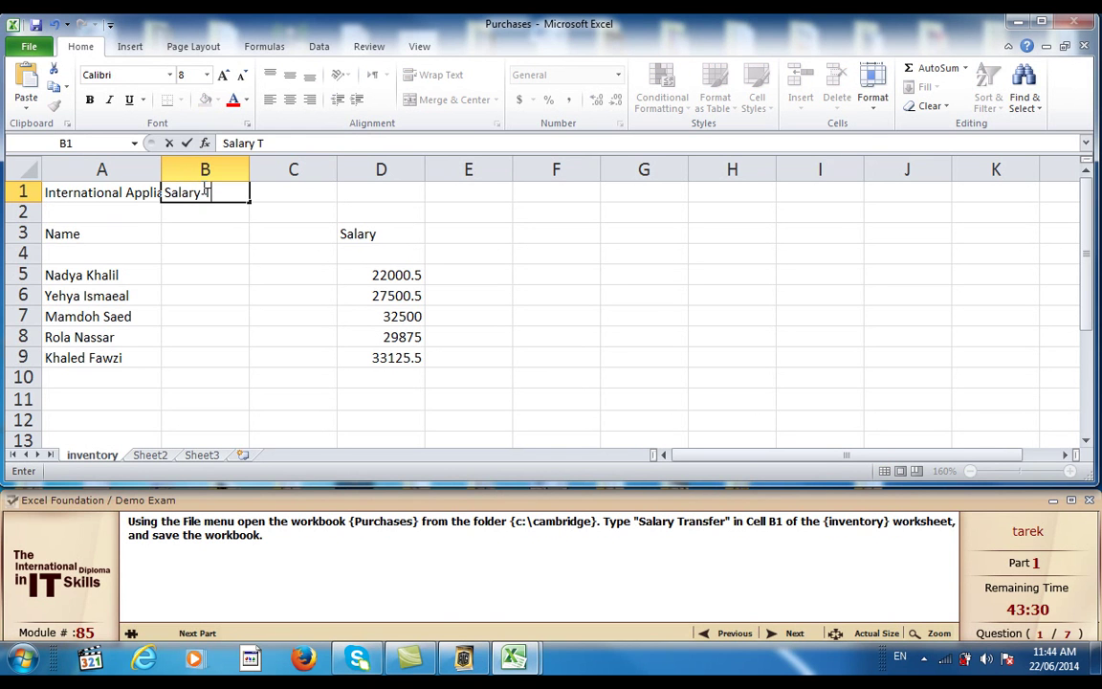
type("rans")
type("fer")
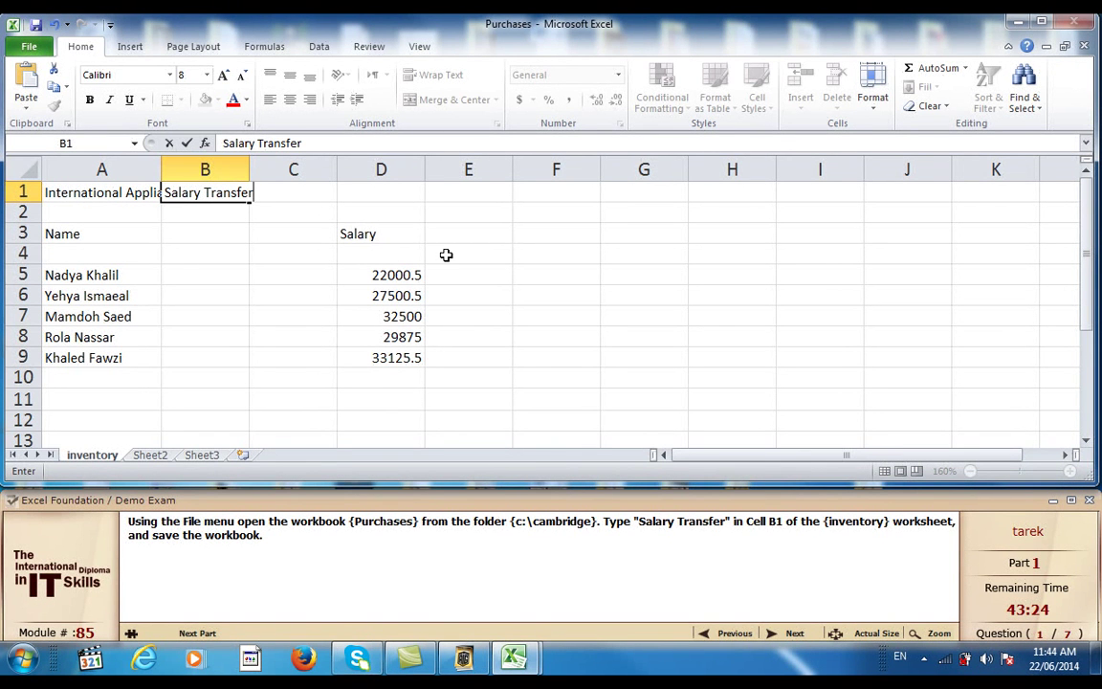
key("Return")
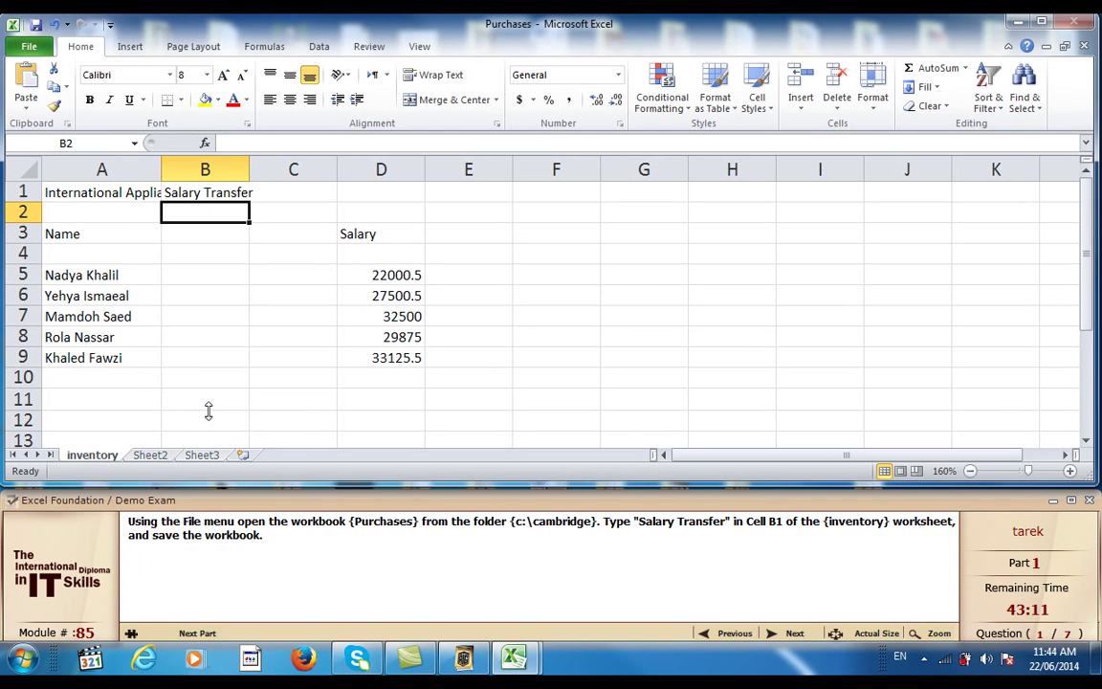
Step: Save the Purchases workbook and advance the exam to Question 2
left_click(31, 48)
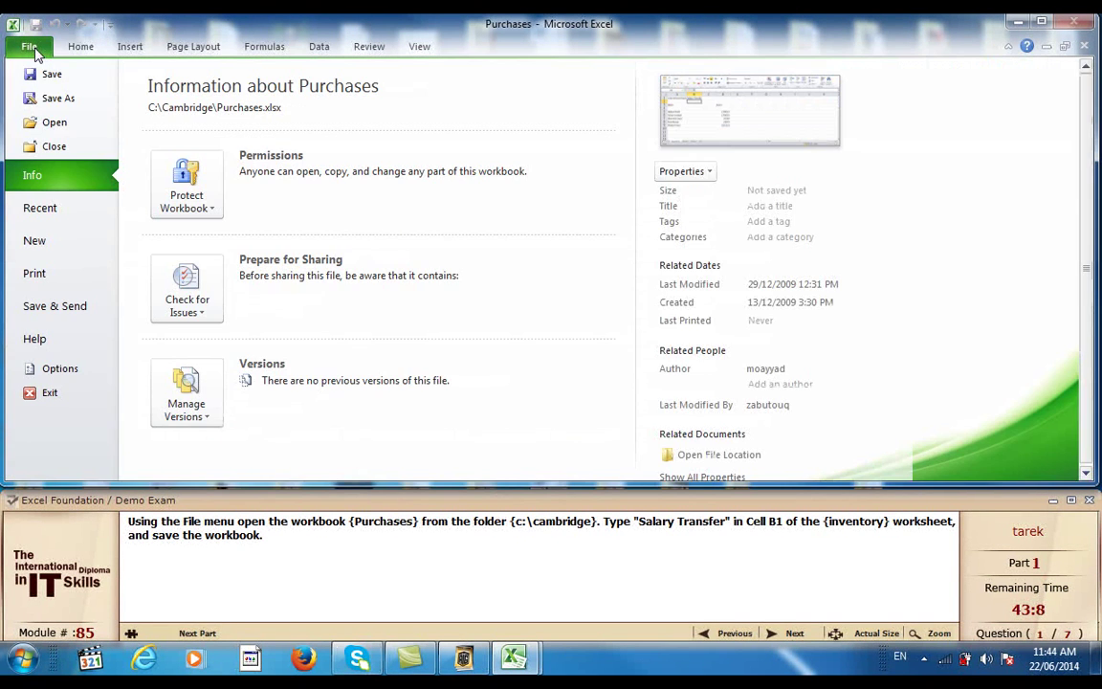
left_click(59, 78)
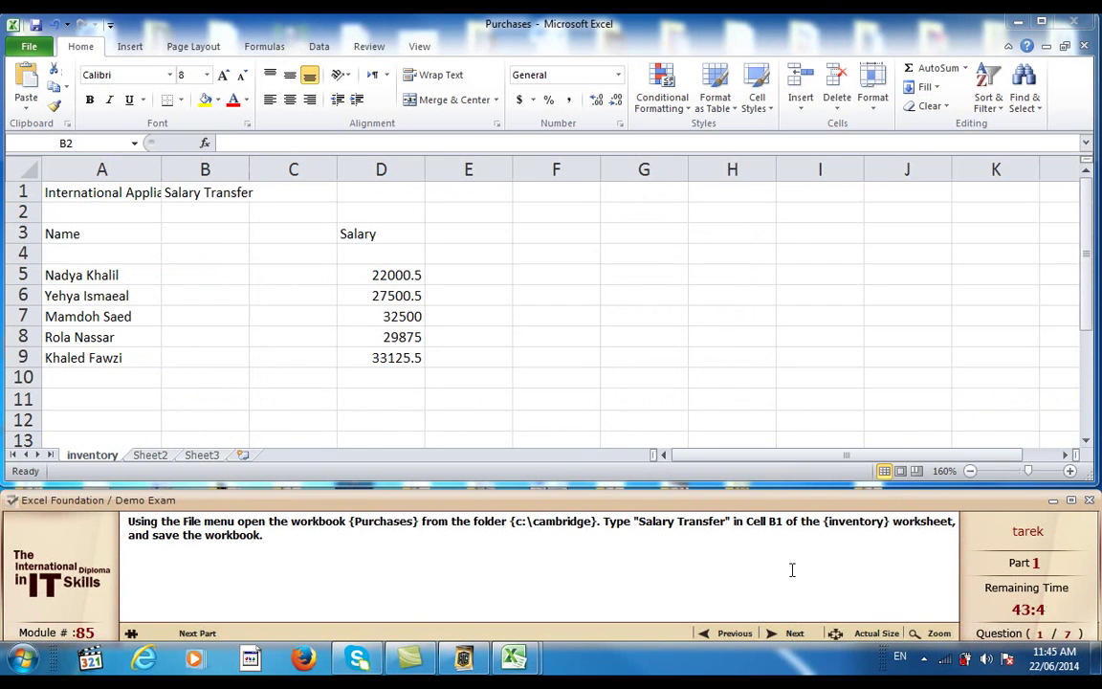
left_click(793, 634)
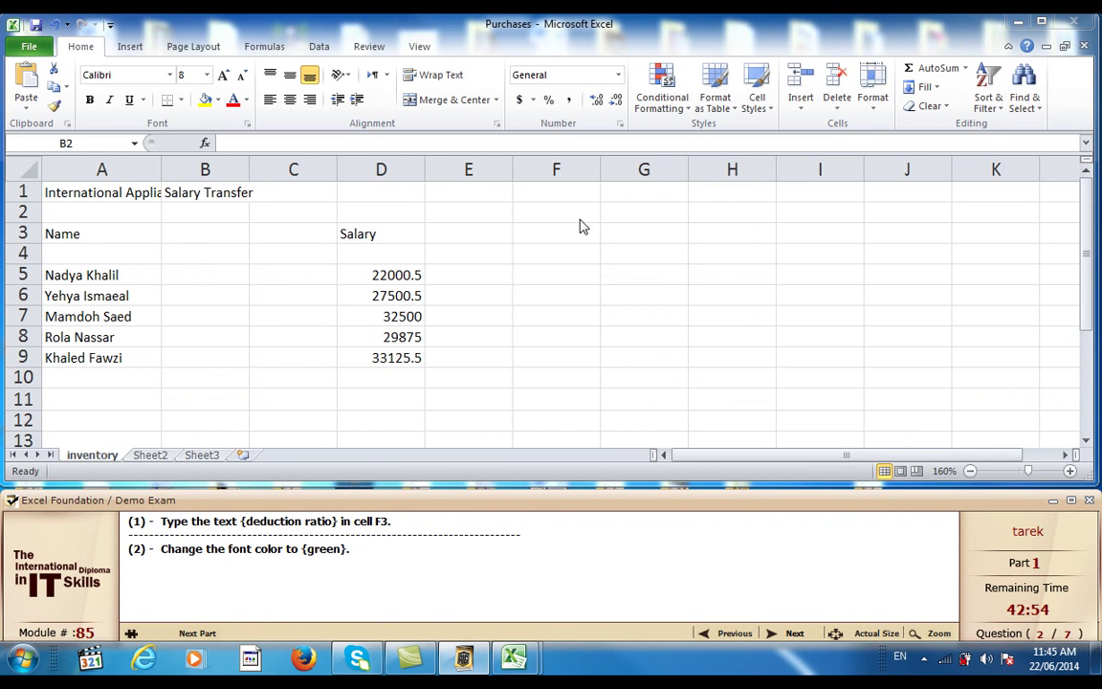
Step: Type 'deduction ratio' into cell F3
left_click(551, 231)
left_click(551, 231)
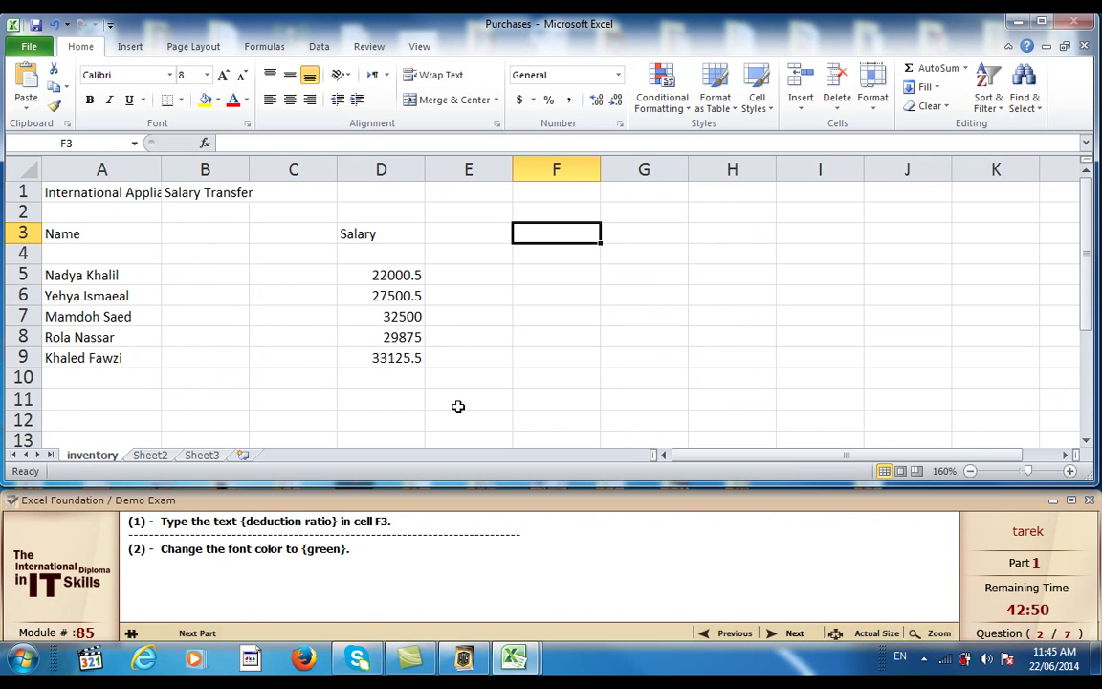
type("de")
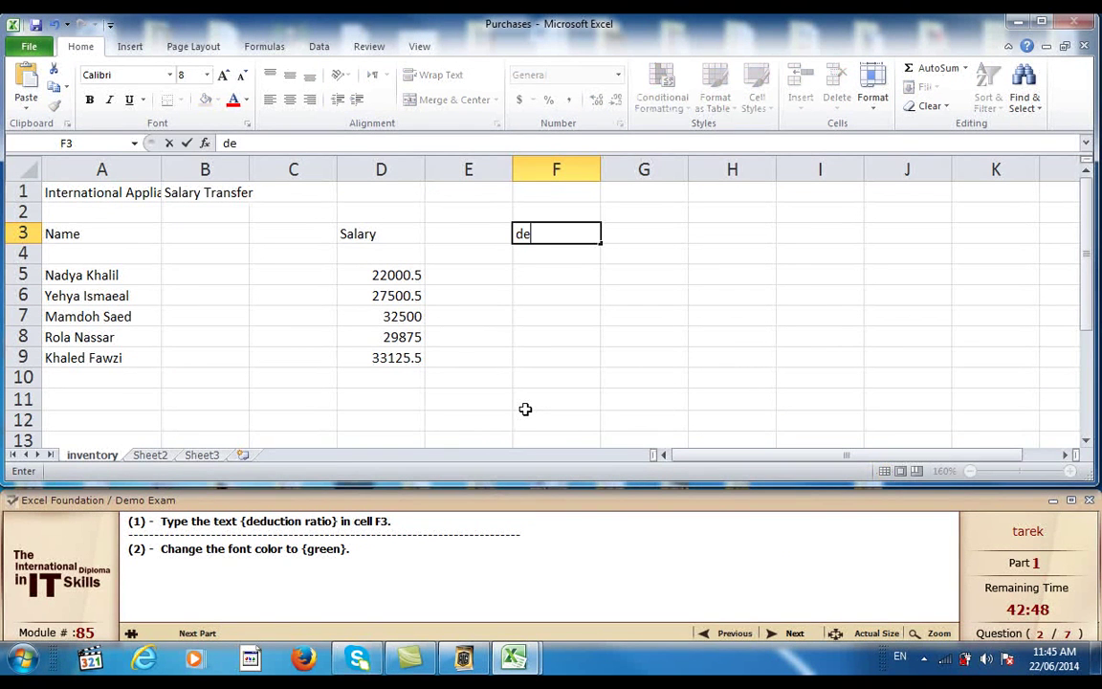
type("d")
type("uct")
type("ion r")
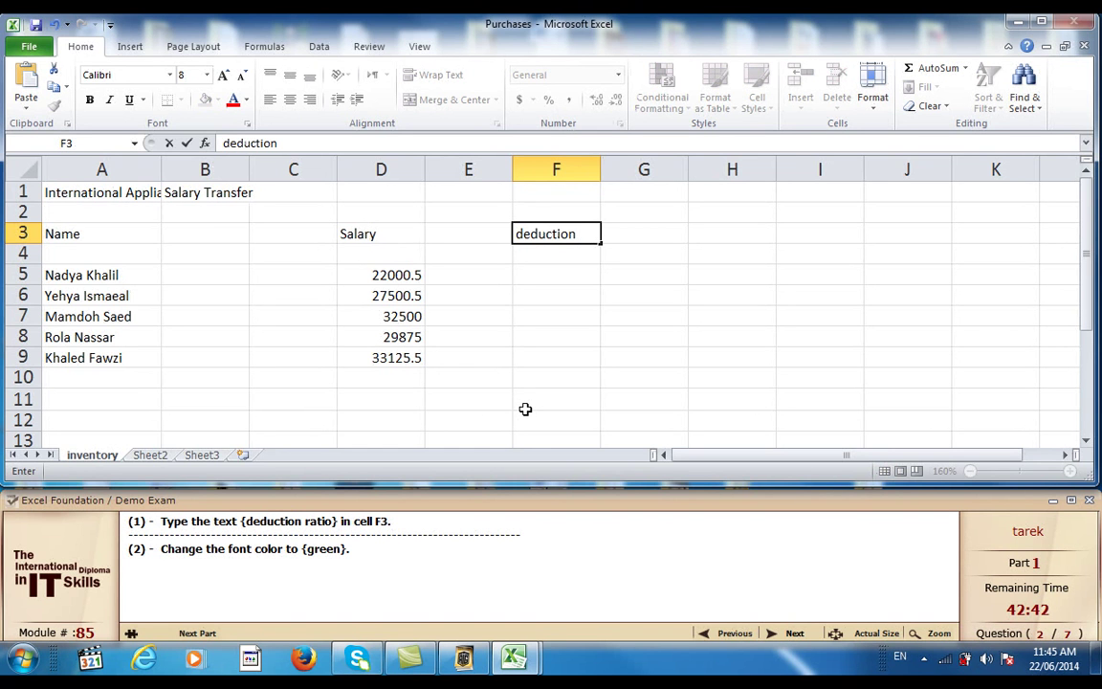
type("atio")
key("Return")
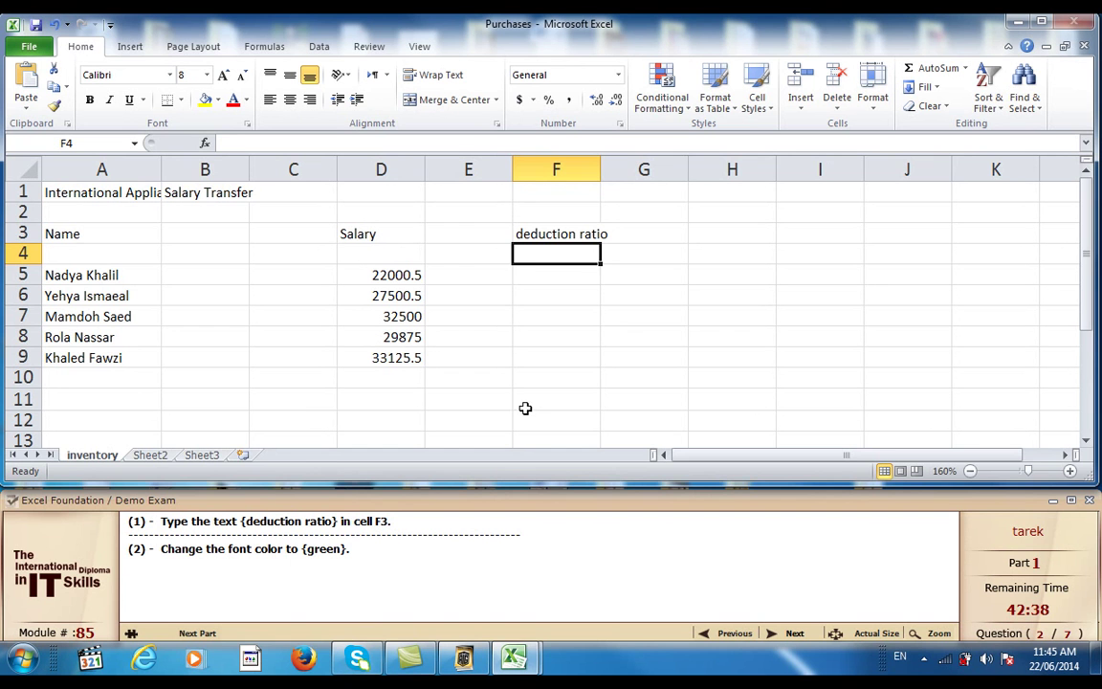
Step: Make the F3 text green using the Font Color palette
left_click(544, 234)
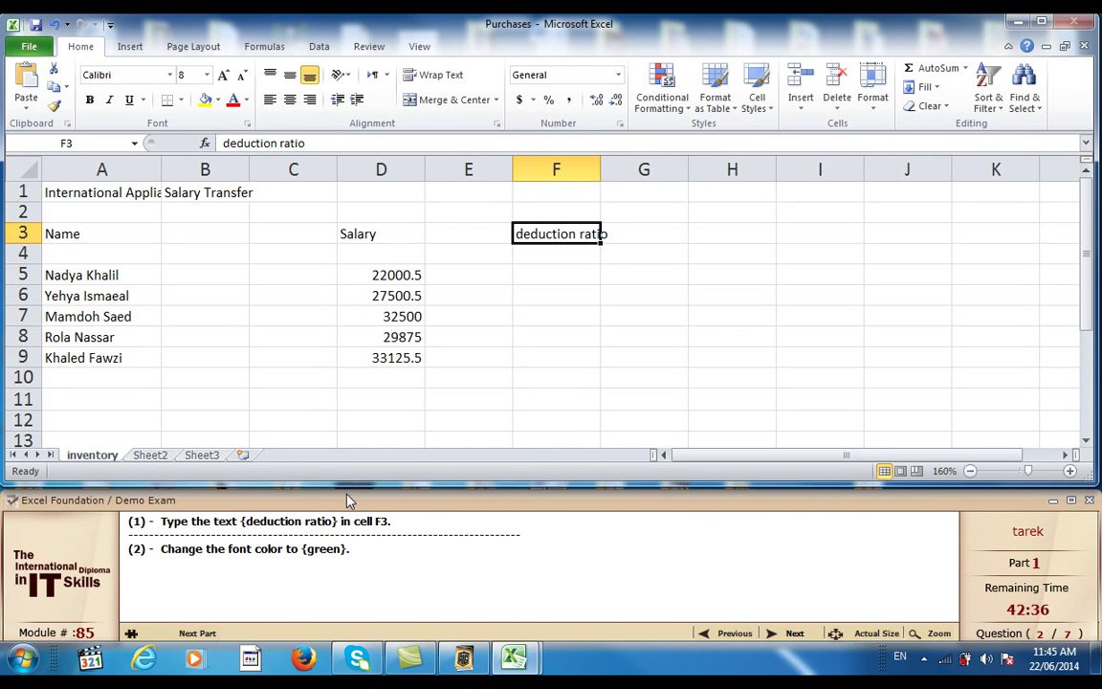
left_click(246, 101)
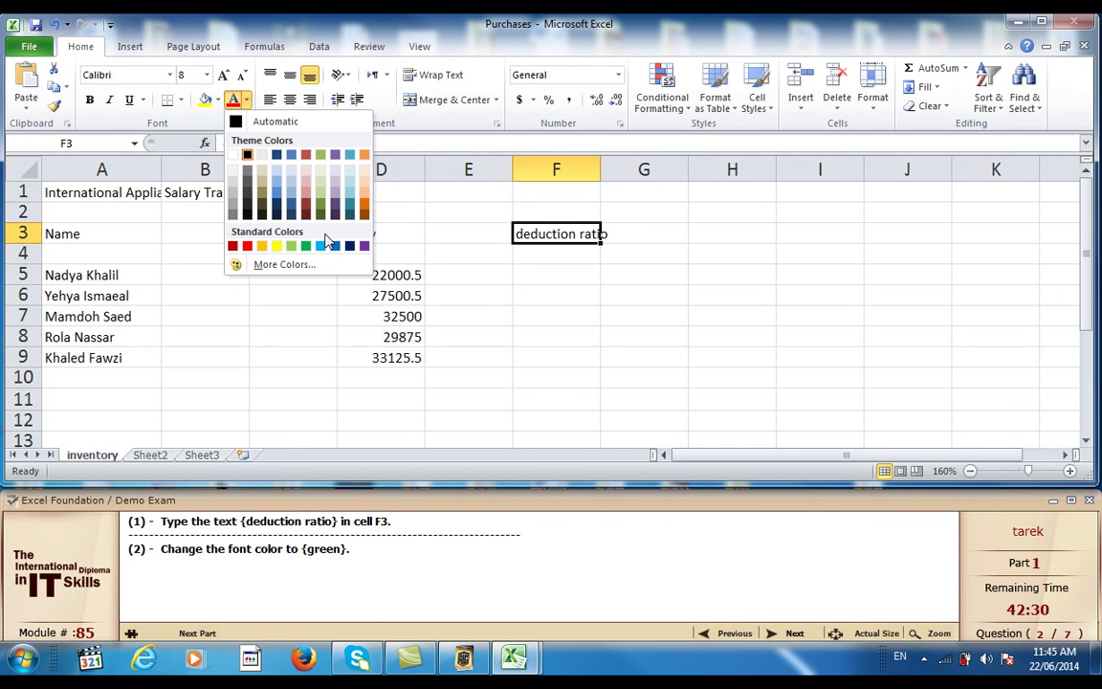
left_click(306, 246)
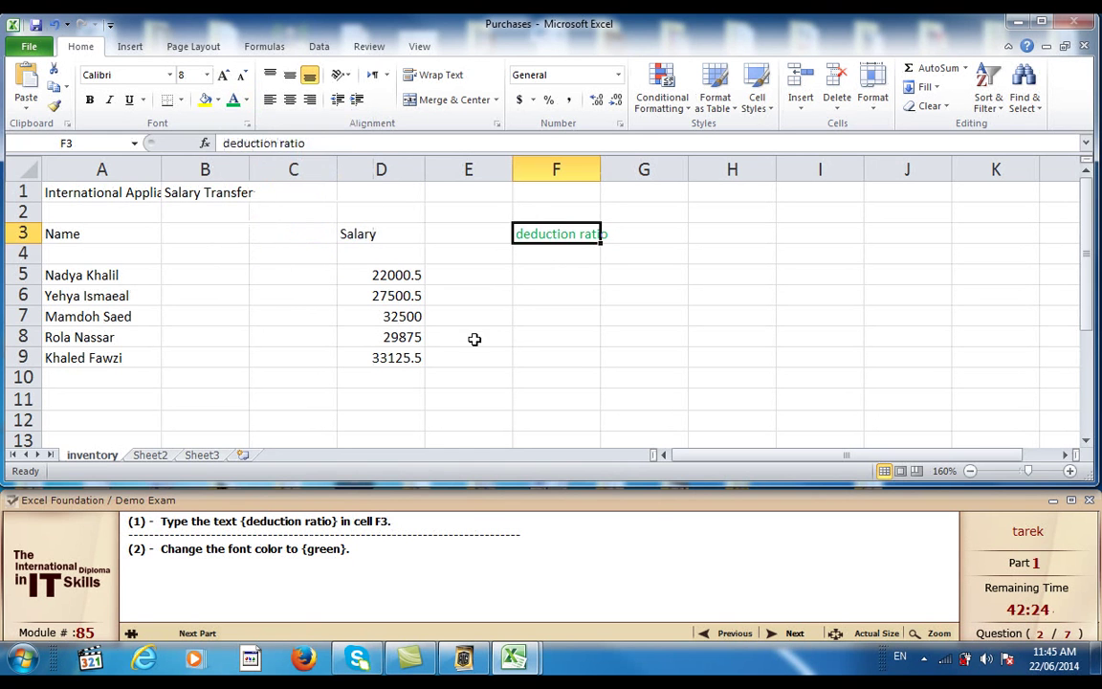
left_click(474, 339)
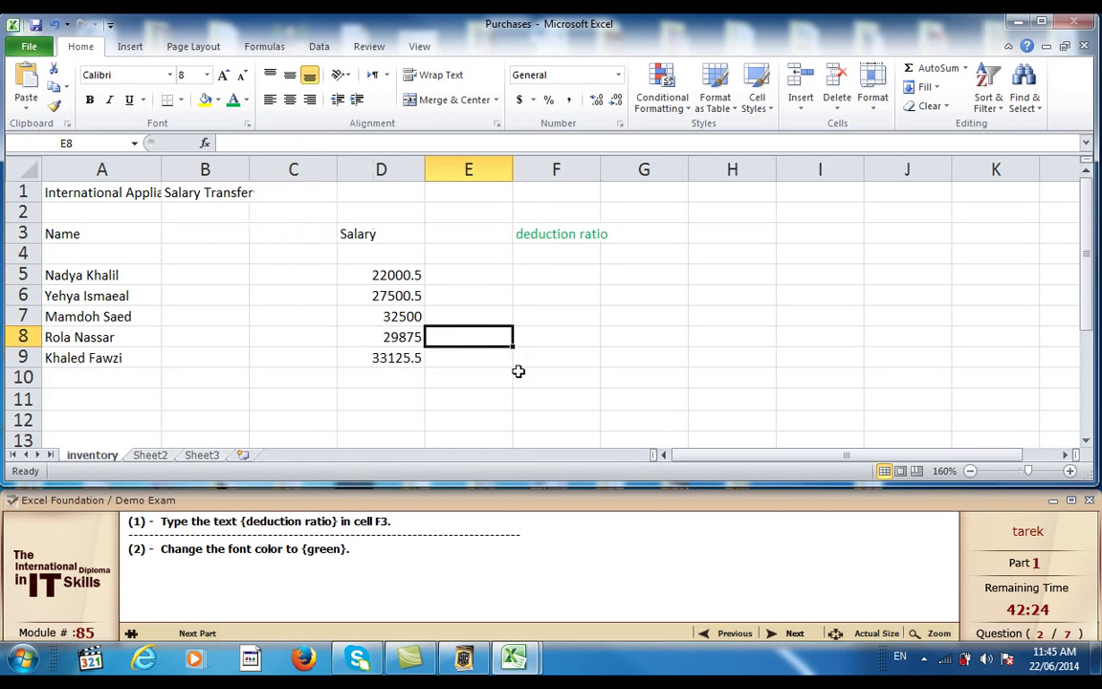
Step: Advance the exam to Question 3 and select cell F5
left_click(797, 636)
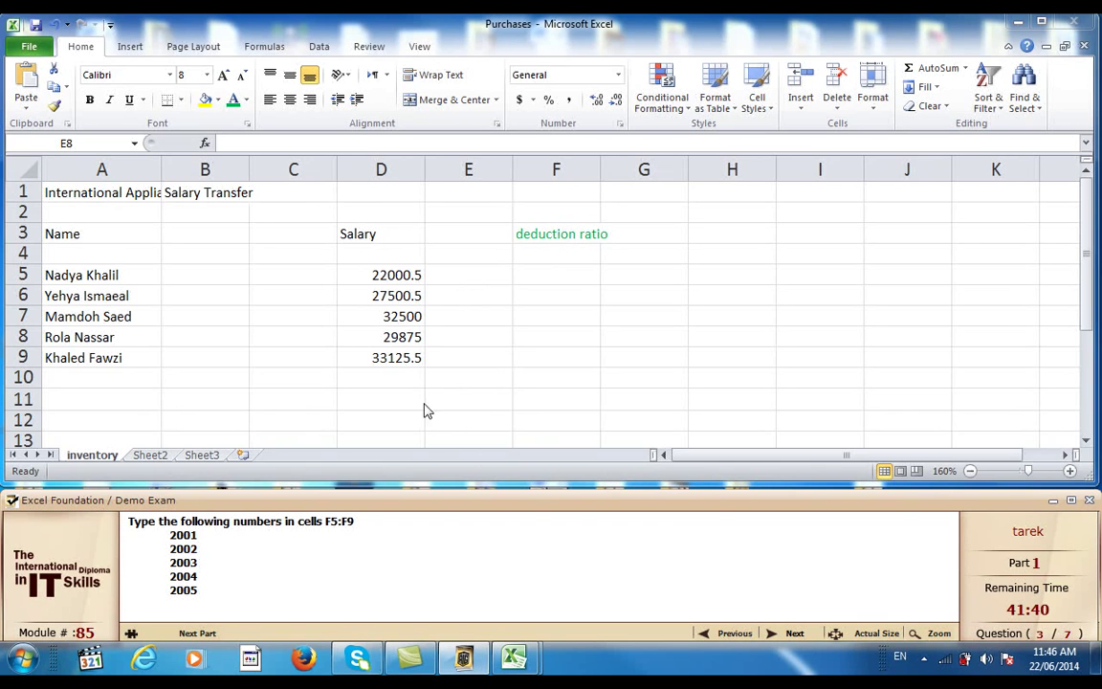
left_click(464, 275)
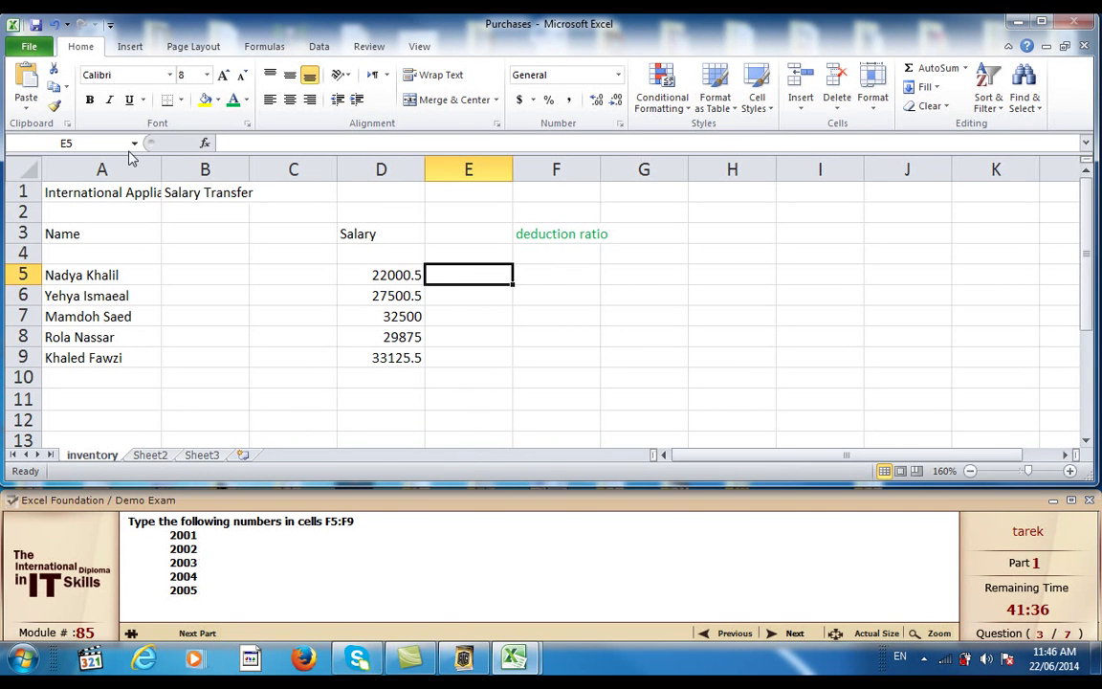
left_click(551, 275)
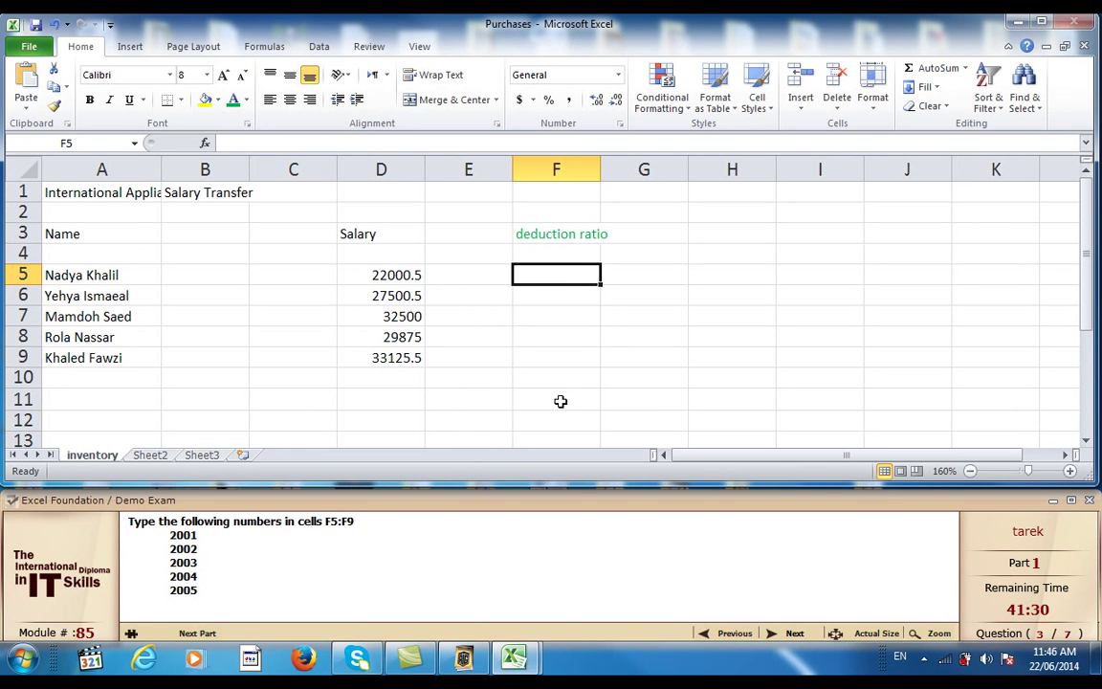
Step: Fill F5:F9 with the years 2001, 2002, 2003, 2004 and 2005
type("2001")
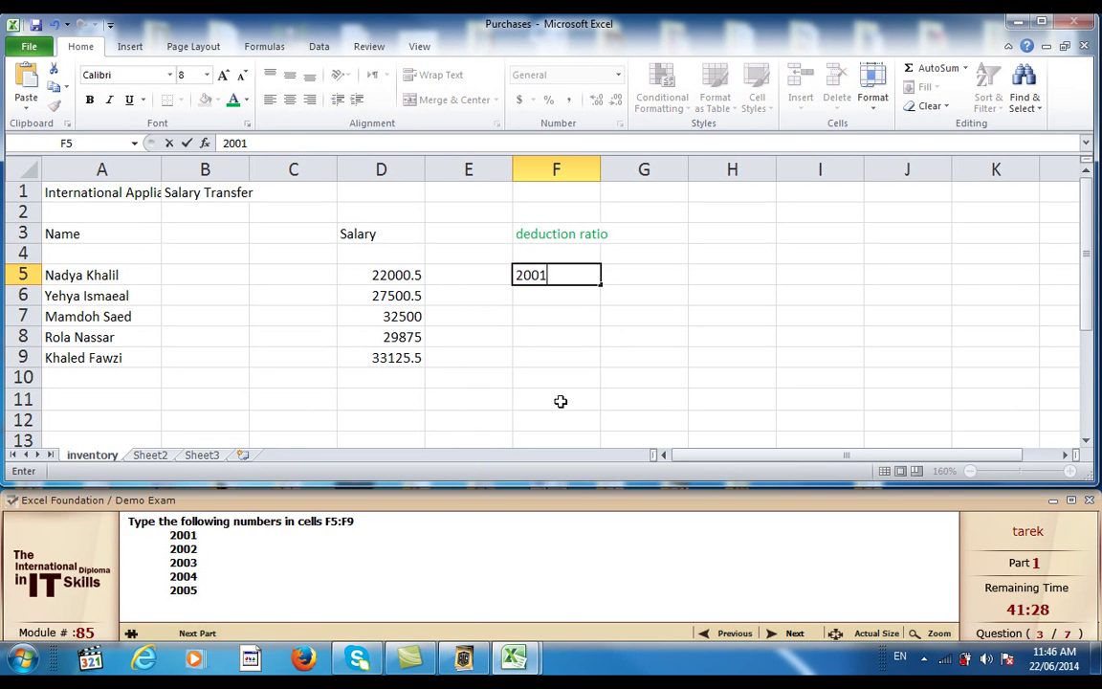
key("Return")
type("200")
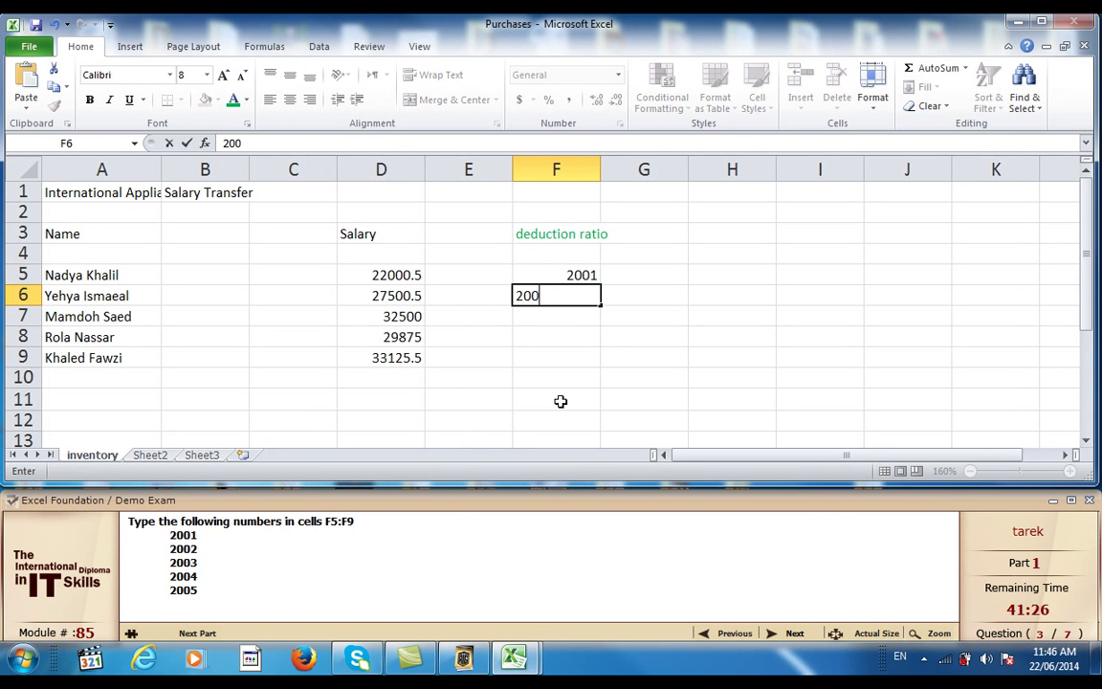
type("2")
key("Return")
type("2")
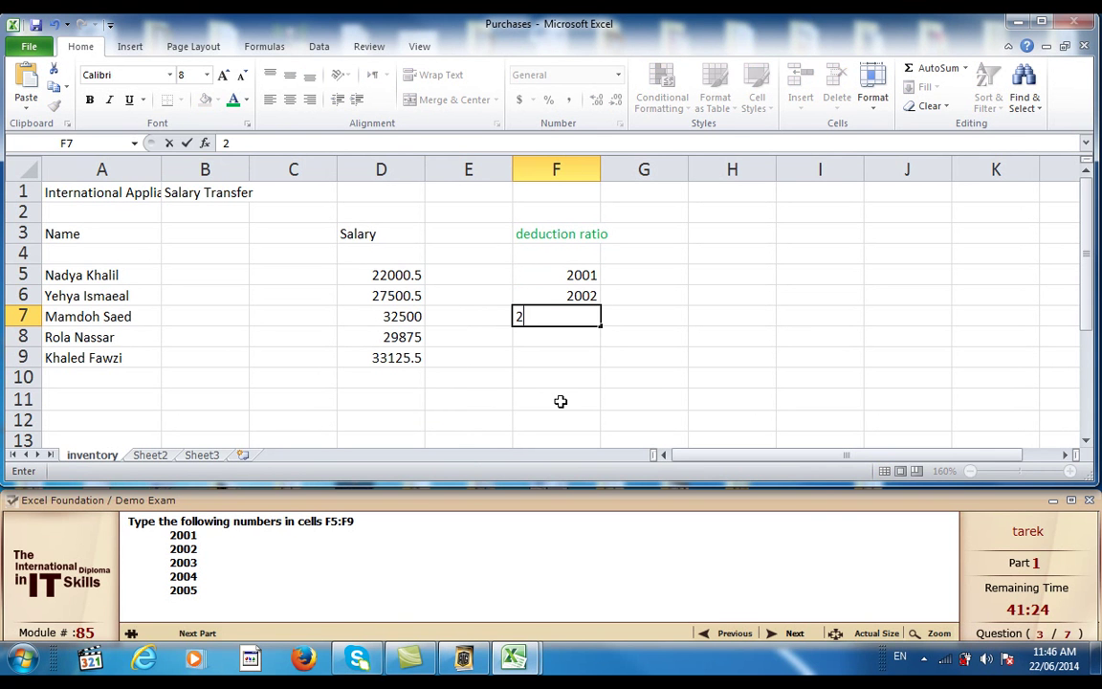
type("003")
key("Return")
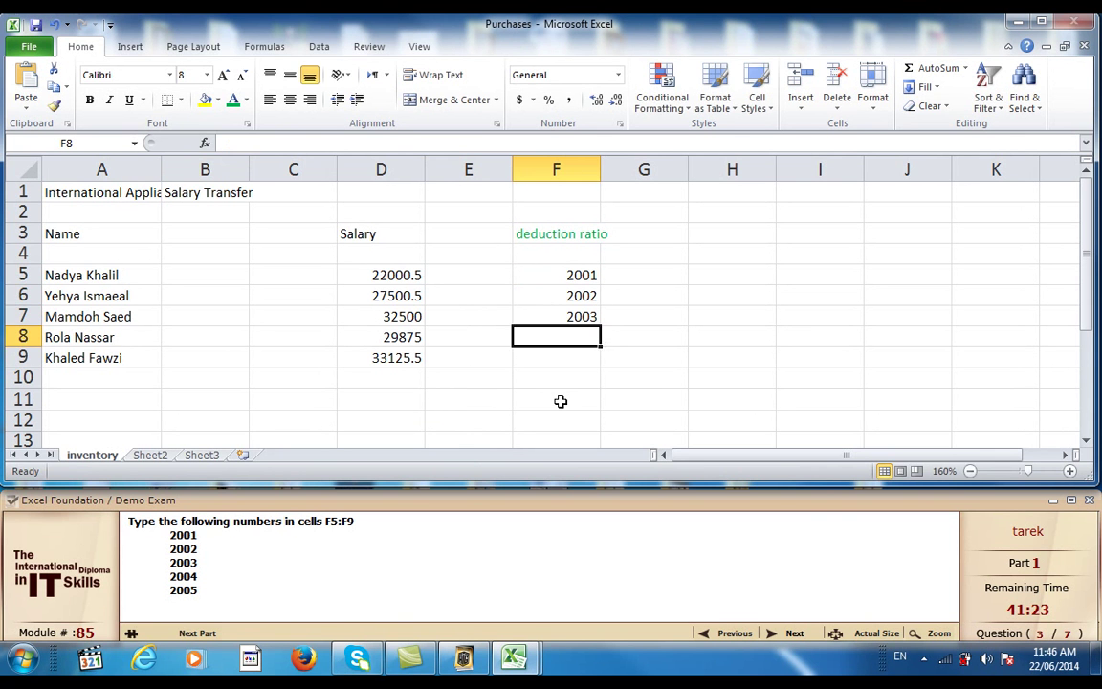
type("29")
key("BackSpace")
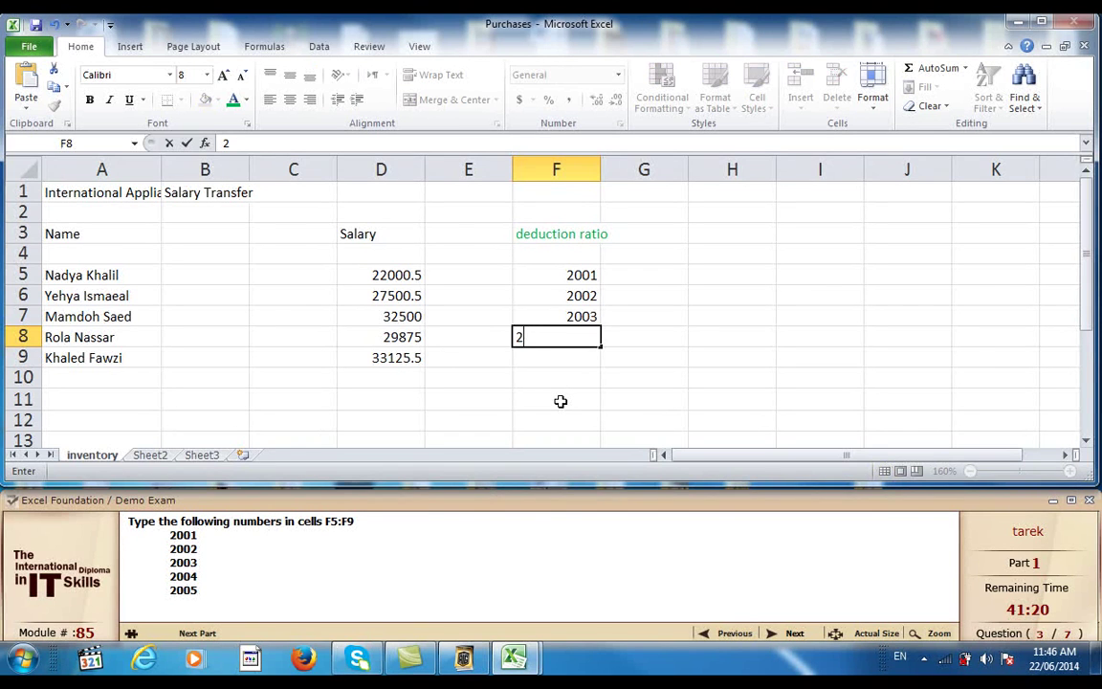
type("004")
key("Return")
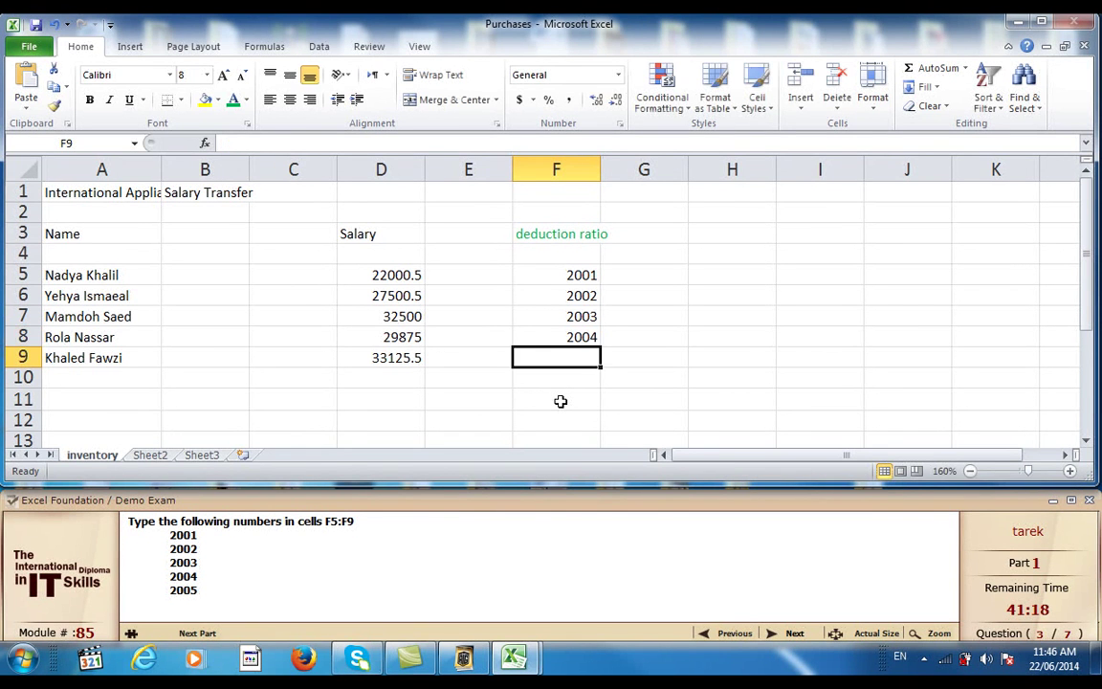
type("2005")
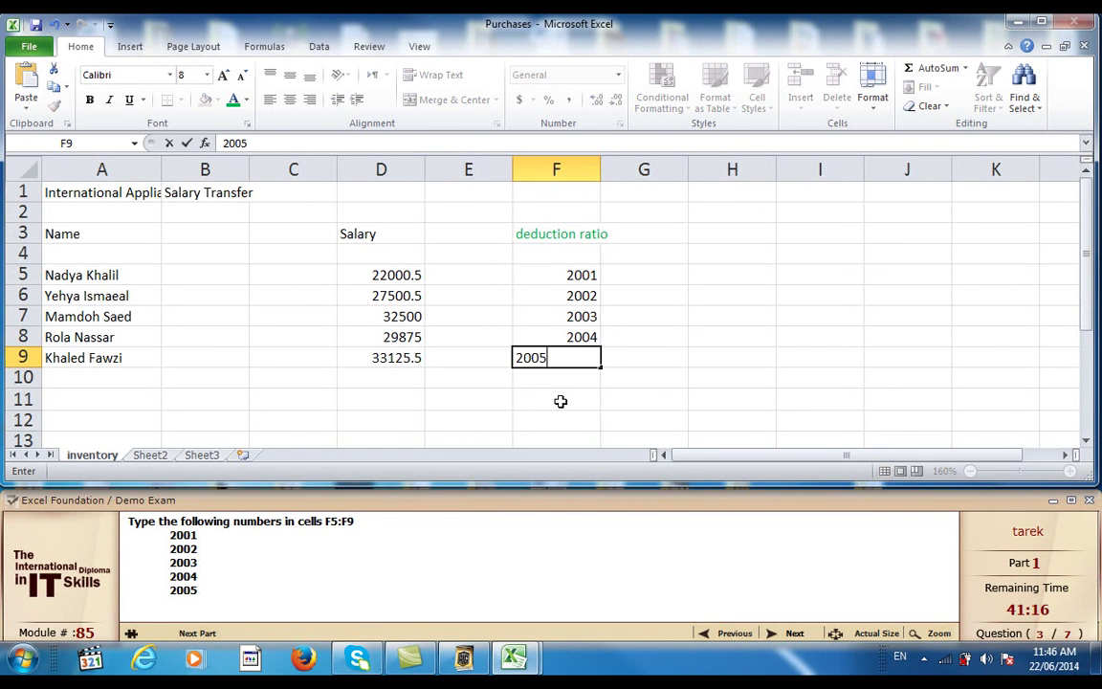
key("Return")
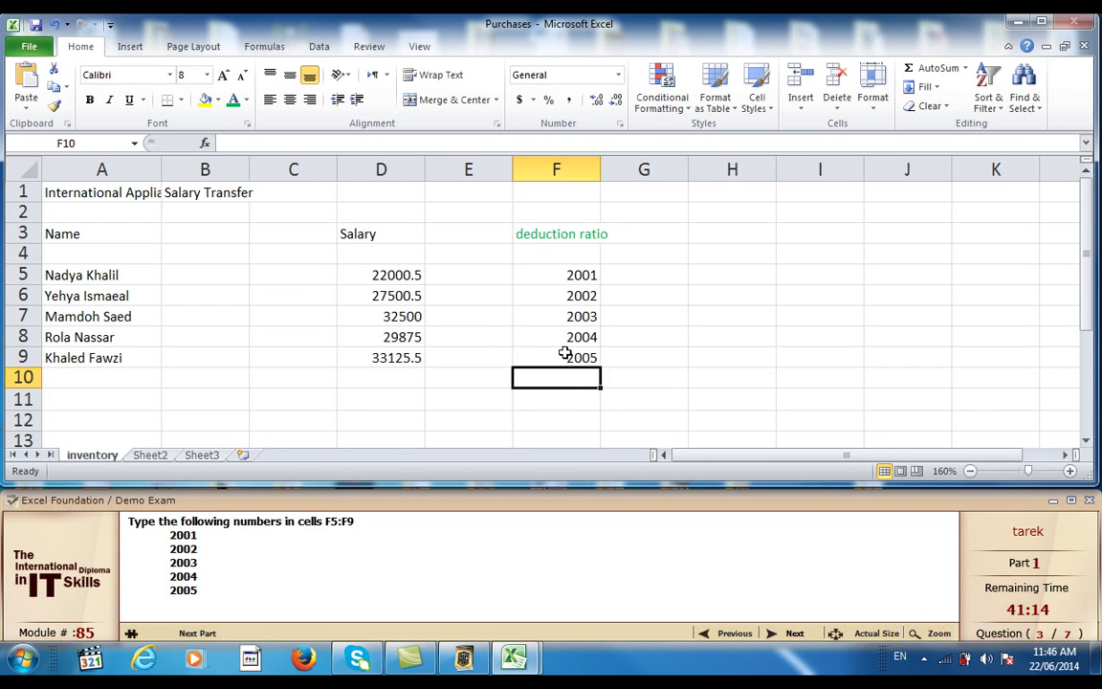
left_click(563, 352)
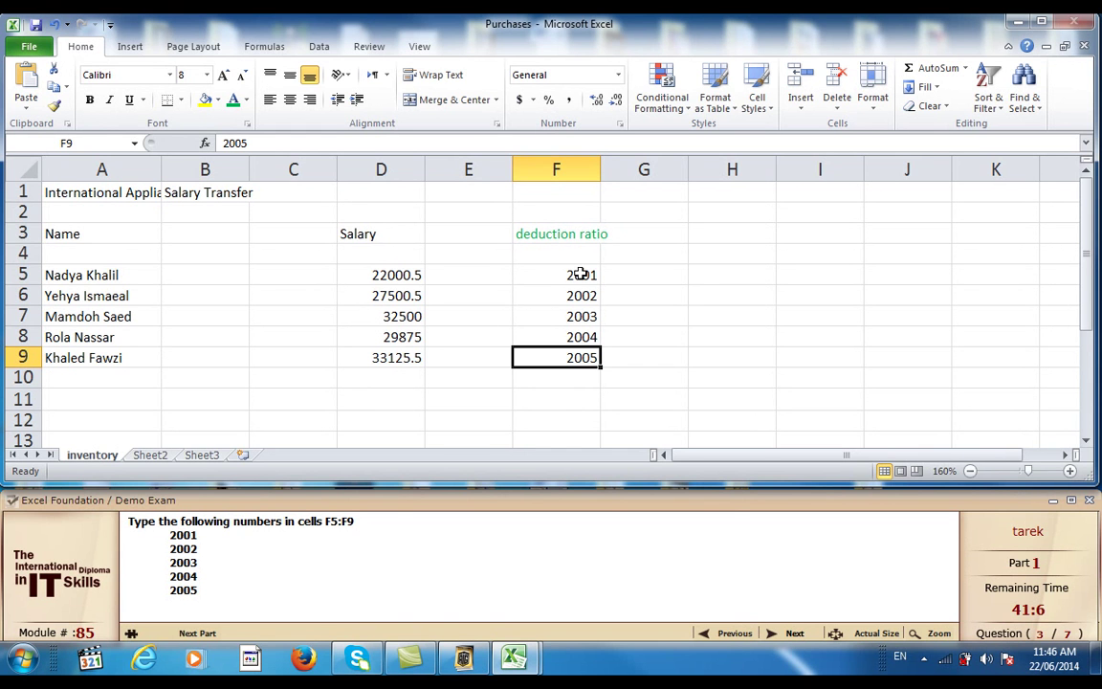
Step: Advance to Question 4 and enter the new employee's name in A10
left_click(793, 633)
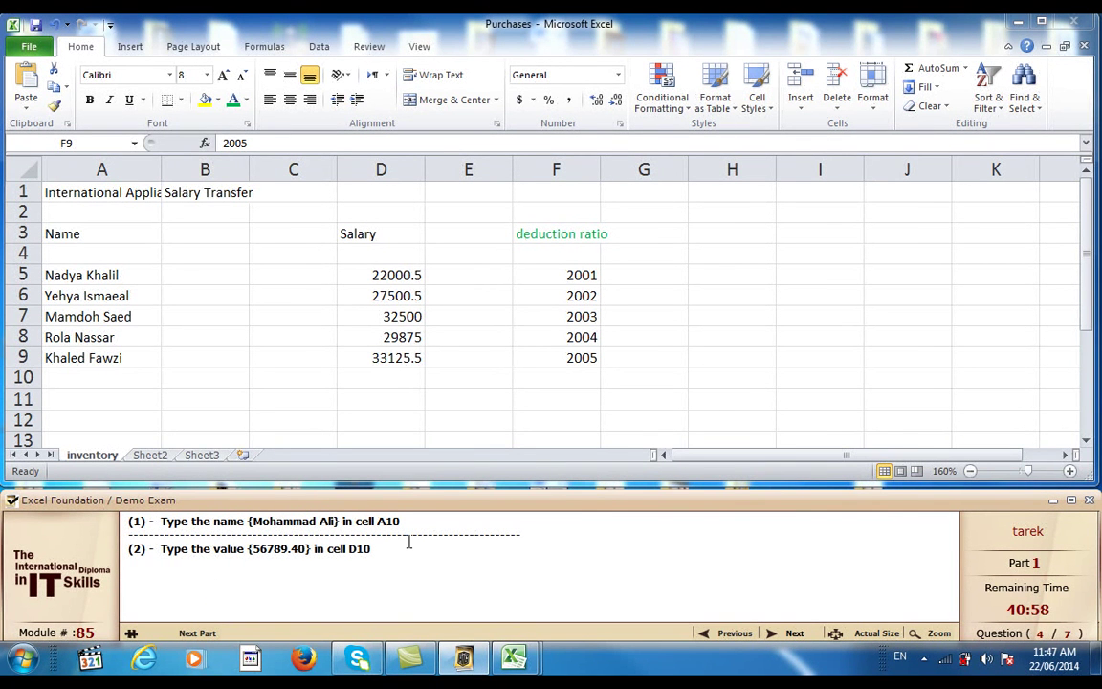
left_click(81, 375)
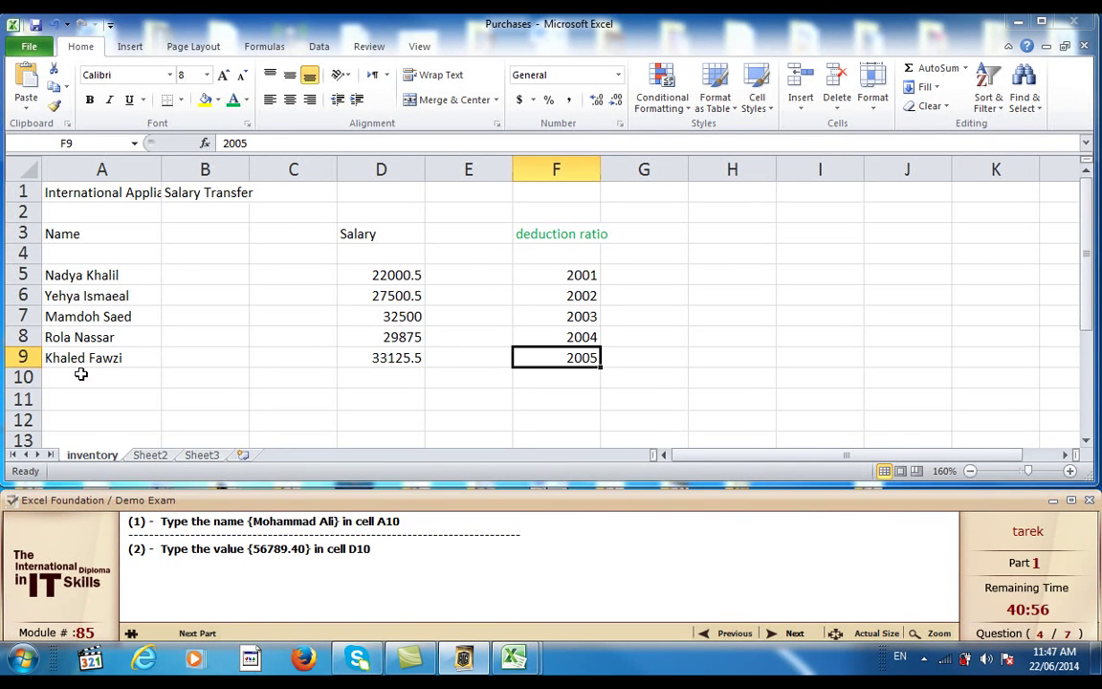
left_click(83, 381)
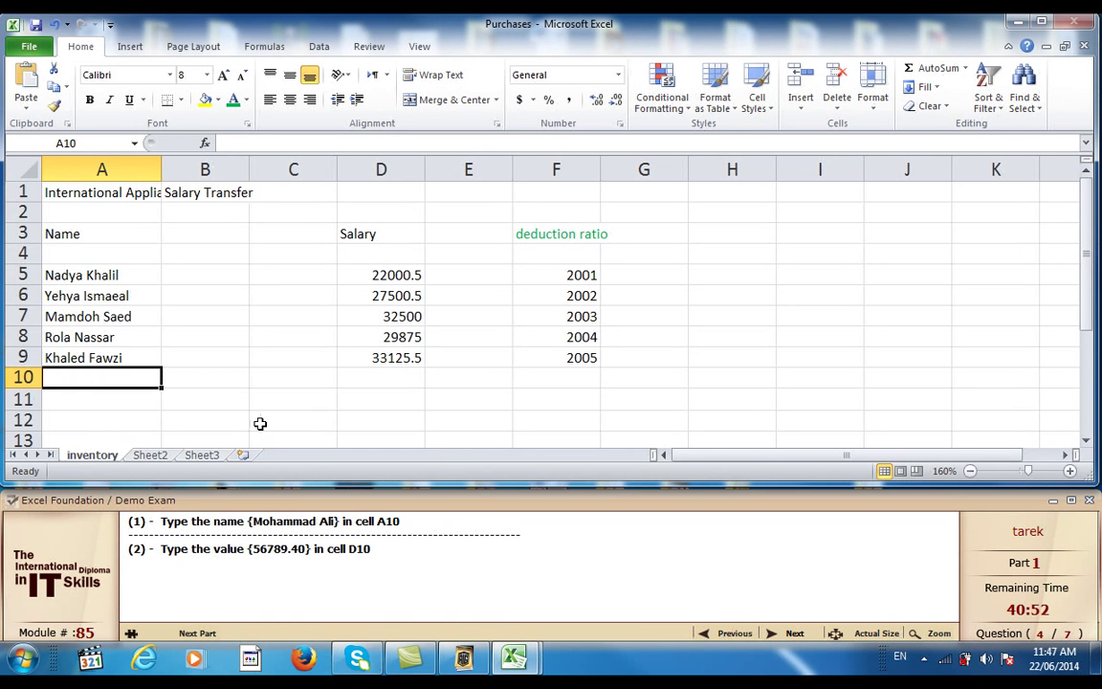
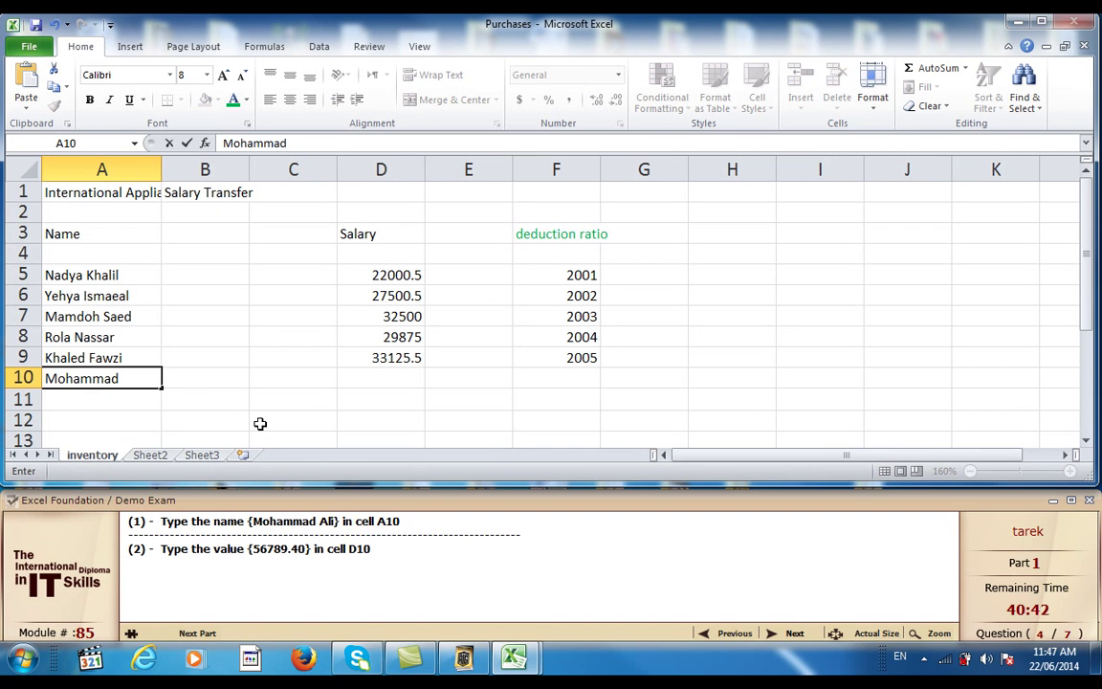
key("Return")
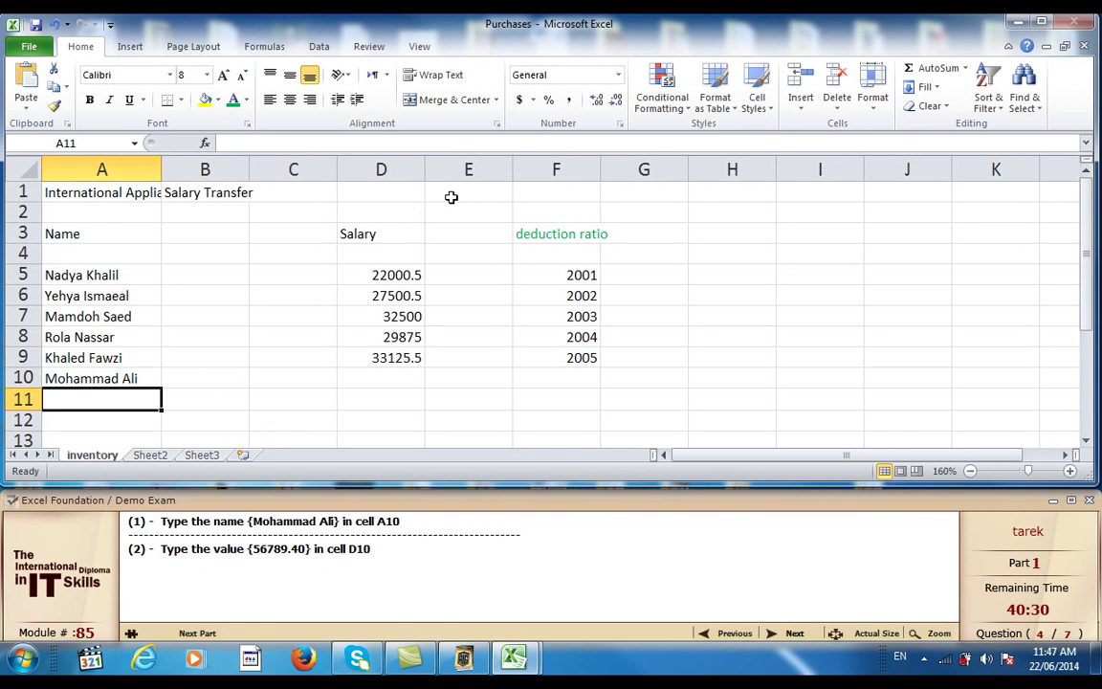
Step: Enter the salary 56789.40 in cell D10
left_click(395, 383)
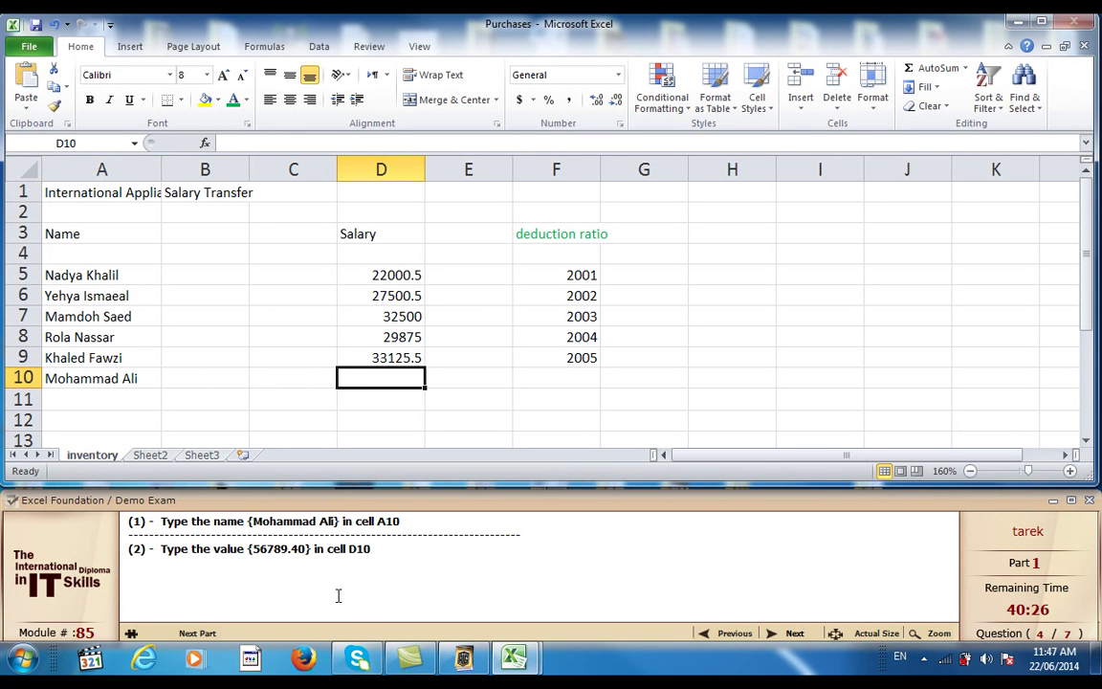
type("56789.")
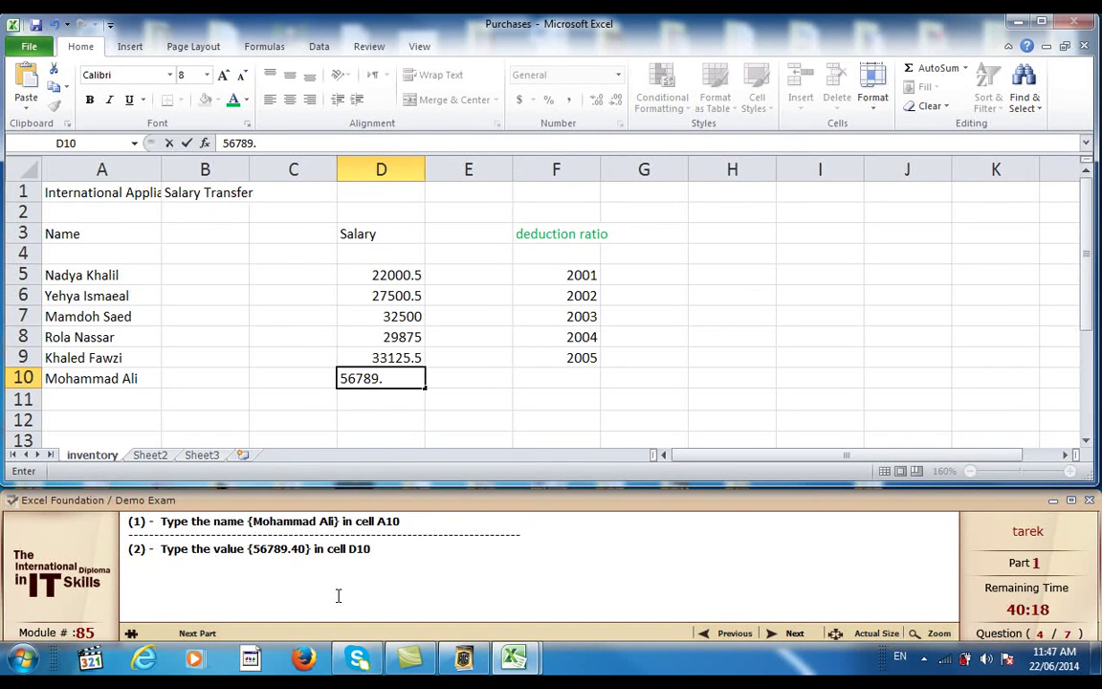
type("40")
key("Return")
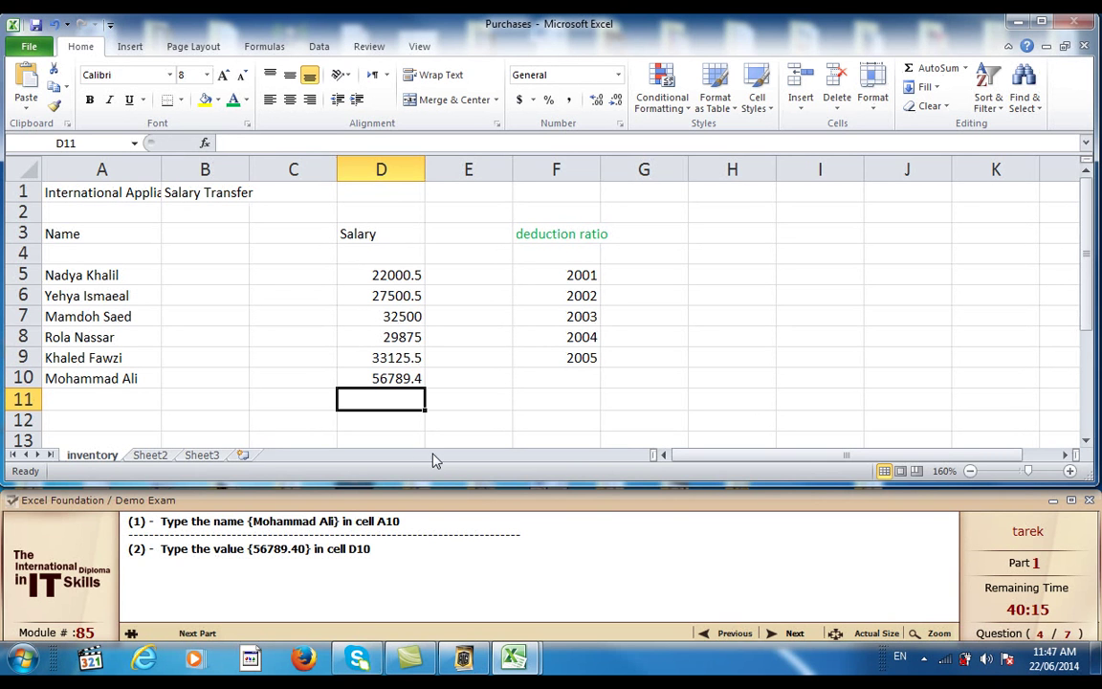
Step: Format salaries D5:D10 as Currency with 2 decimals and symbol None, then advance to the next question
left_click(794, 633)
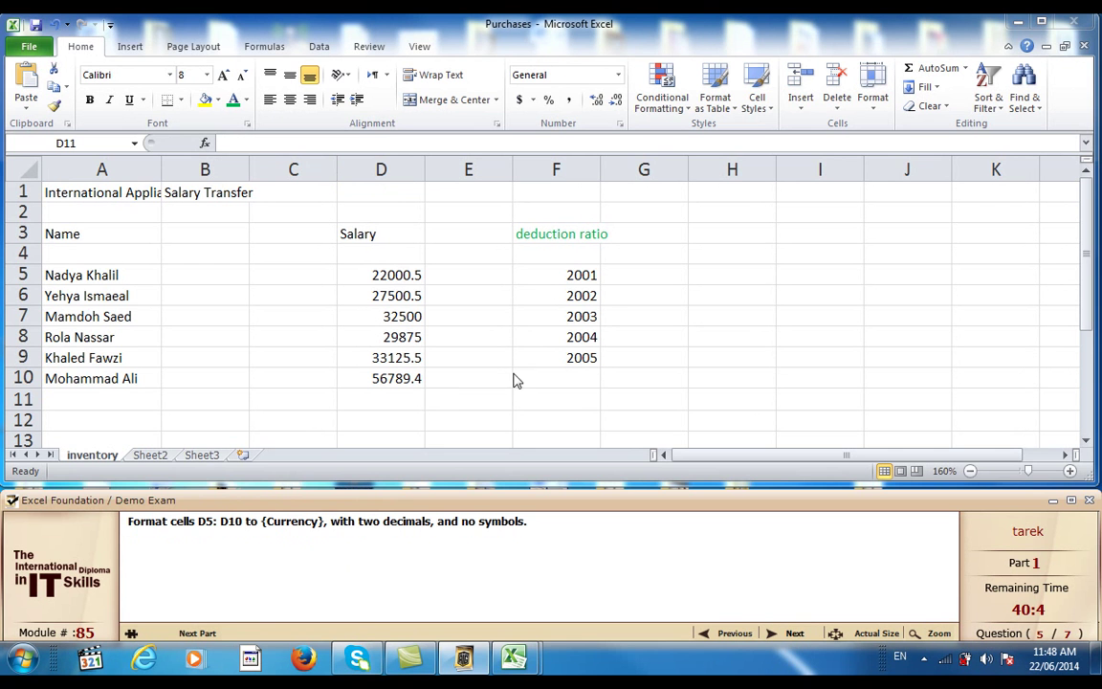
left_click(377, 272)
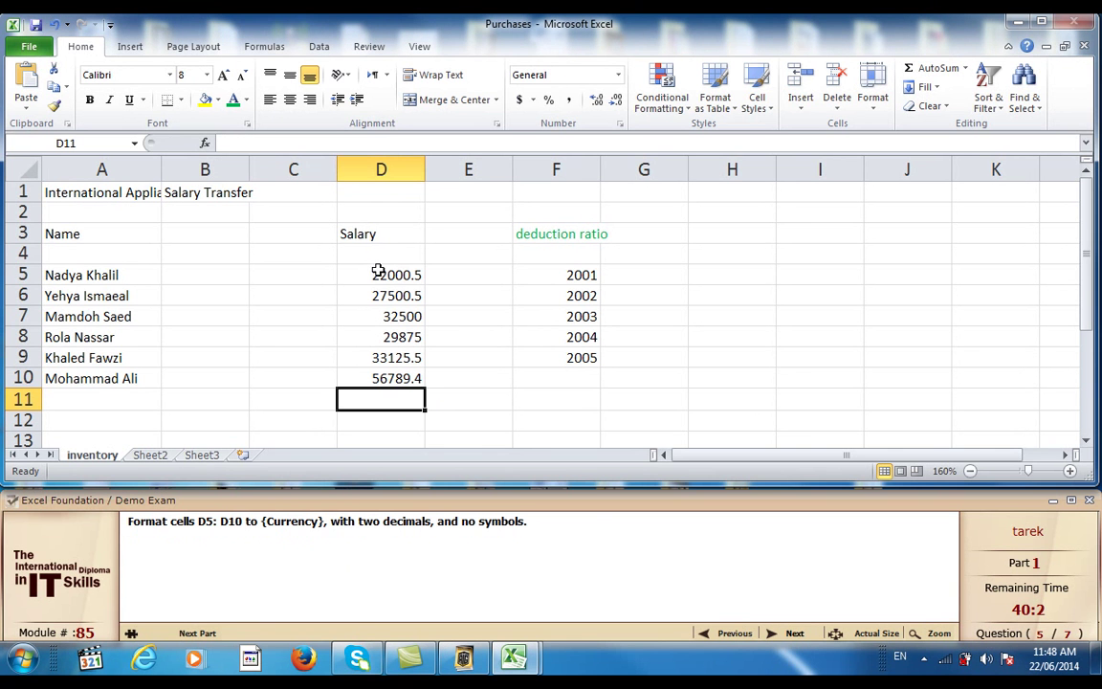
left_click_drag(377, 272, 389, 371)
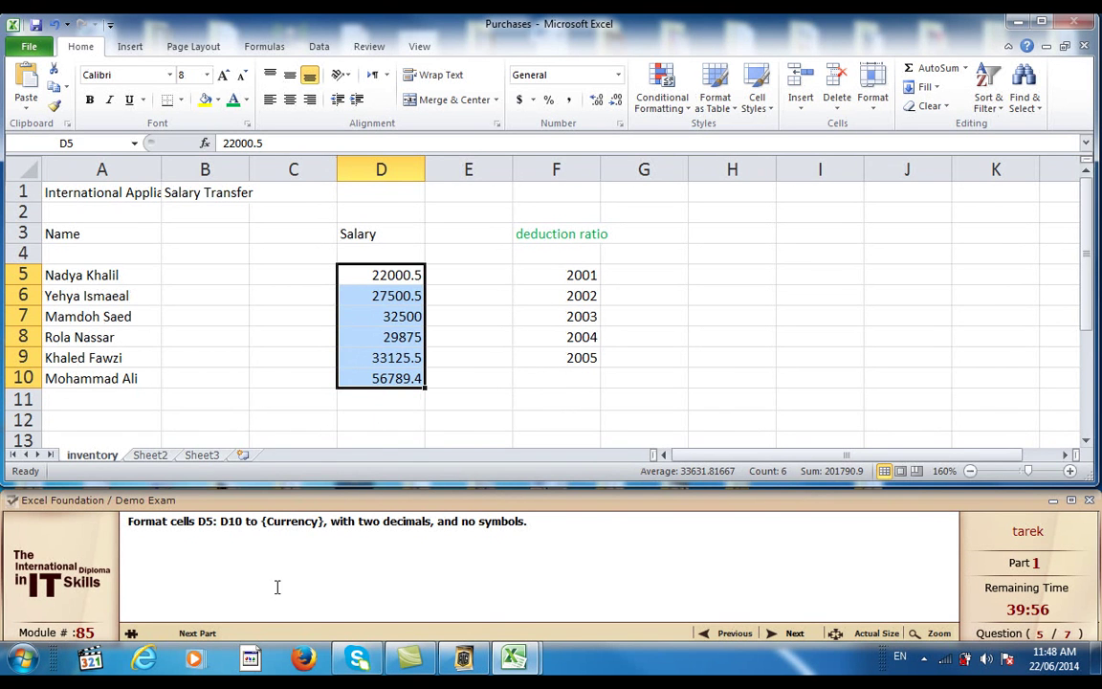
right_click(367, 356)
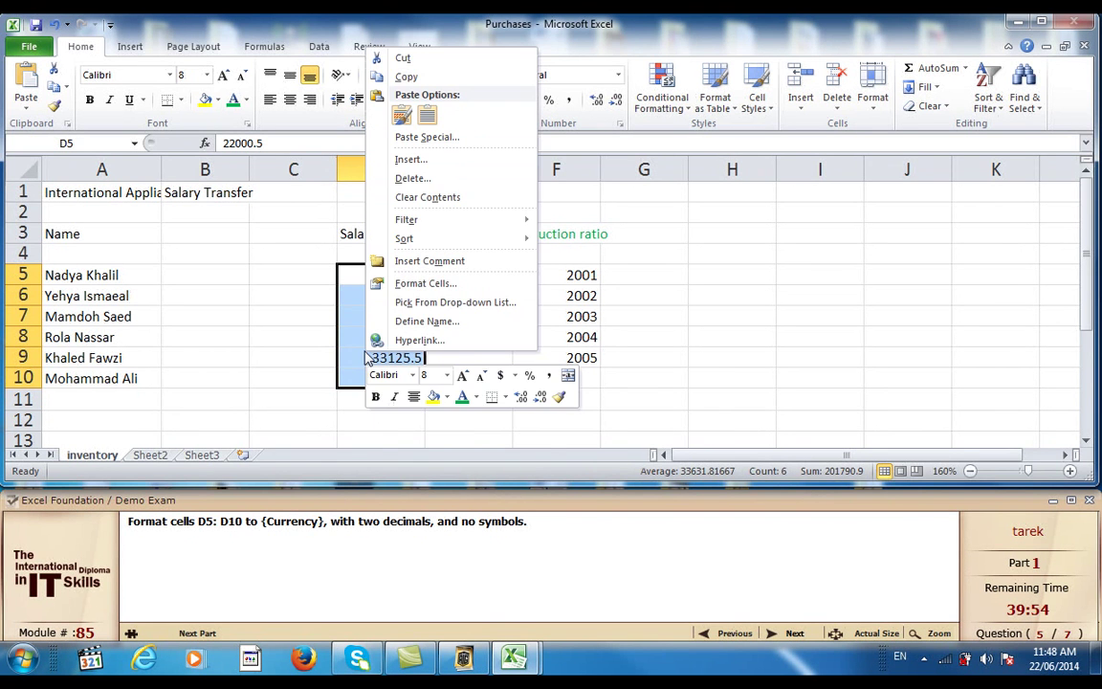
left_click(432, 284)
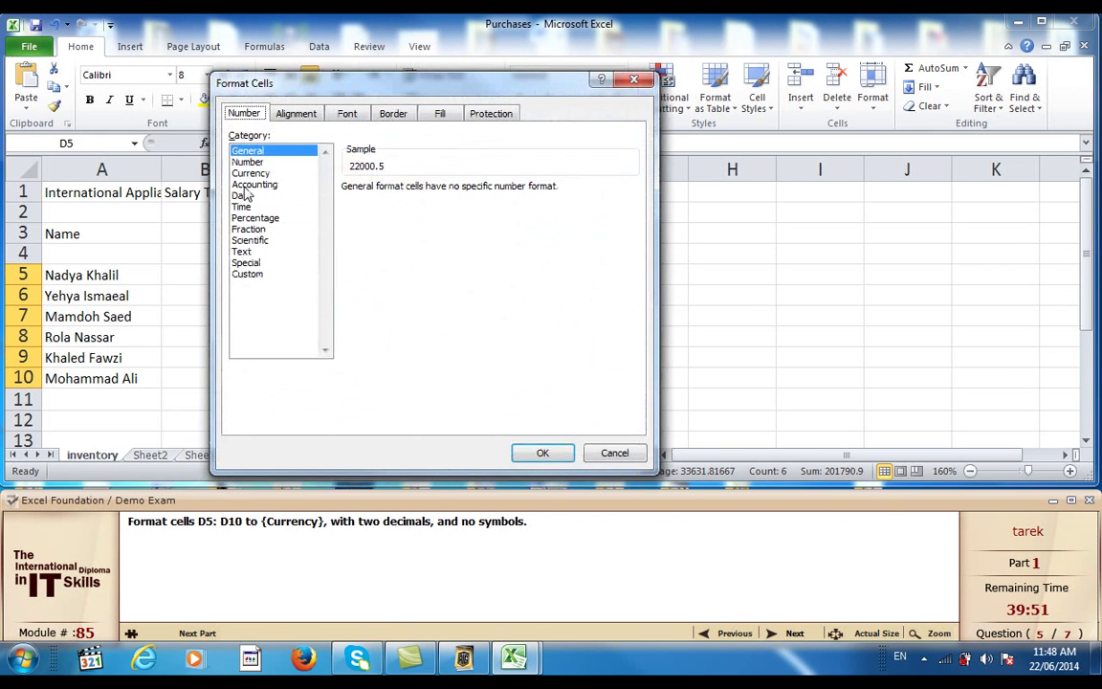
left_click(250, 174)
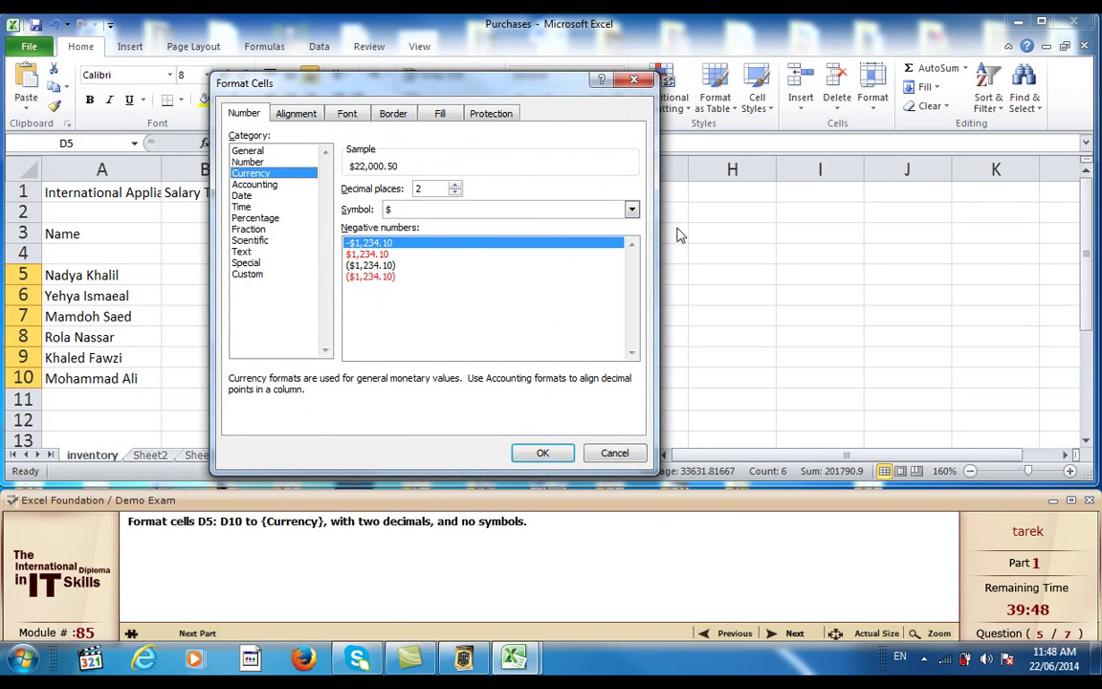
left_click(633, 211)
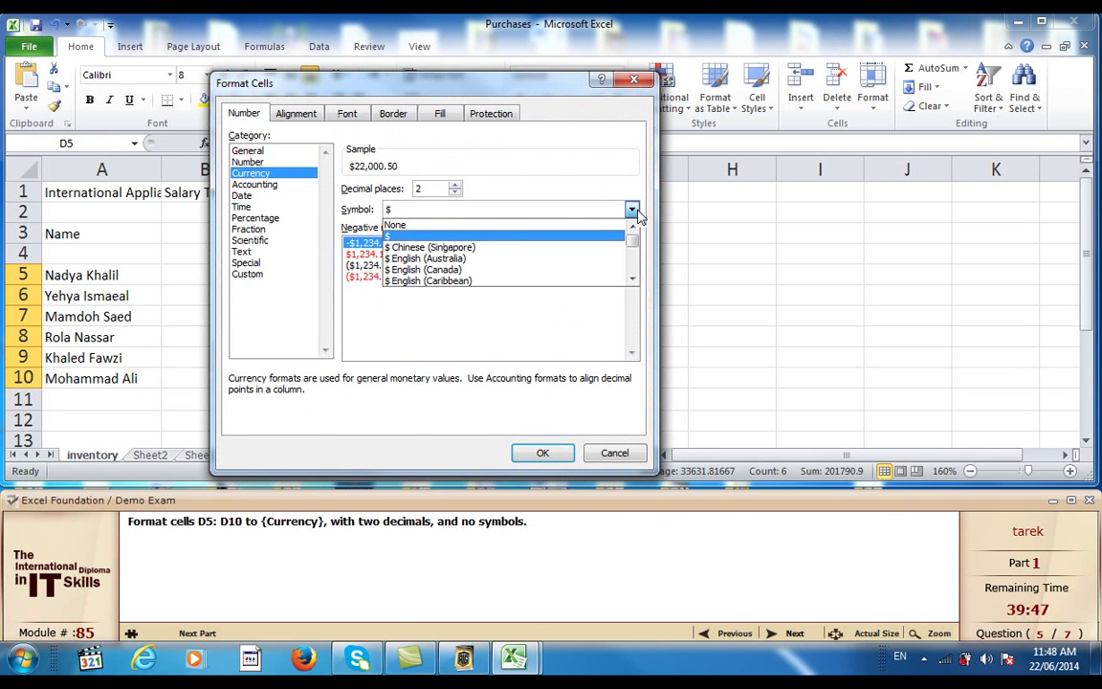
left_click(512, 226)
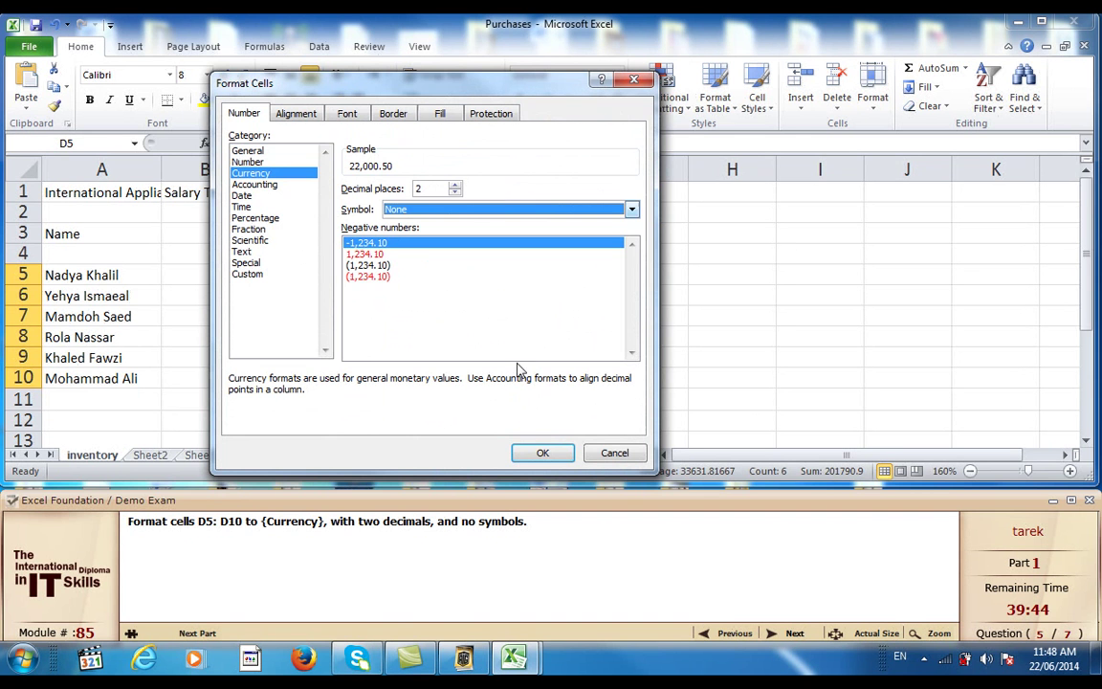
left_click(556, 455)
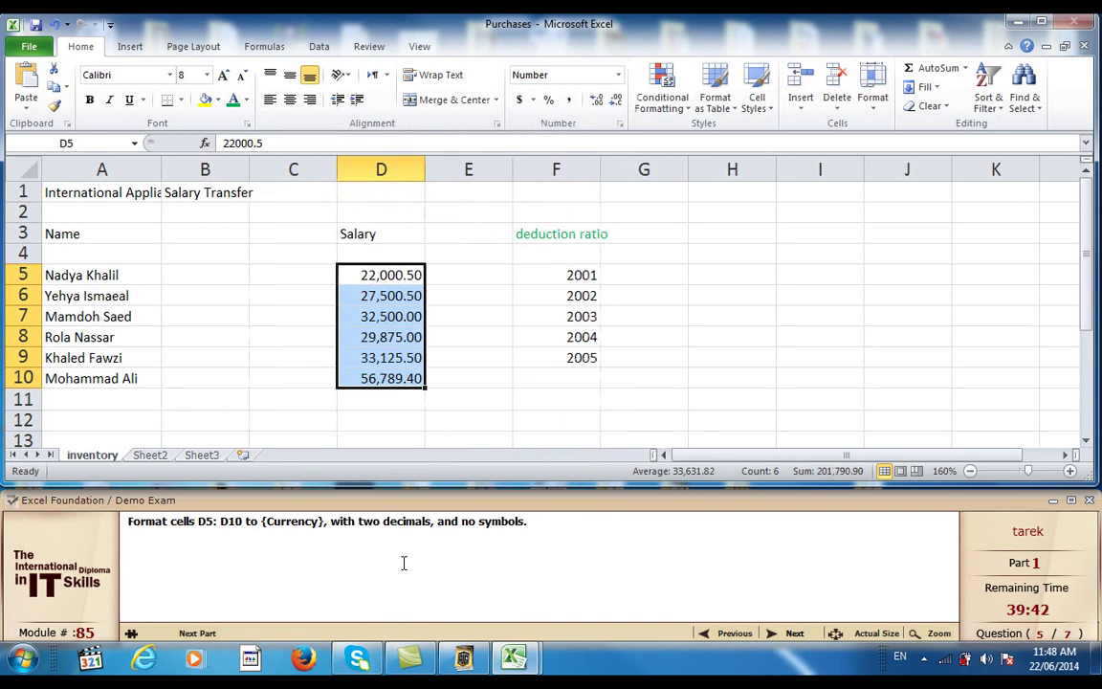
left_click(793, 632)
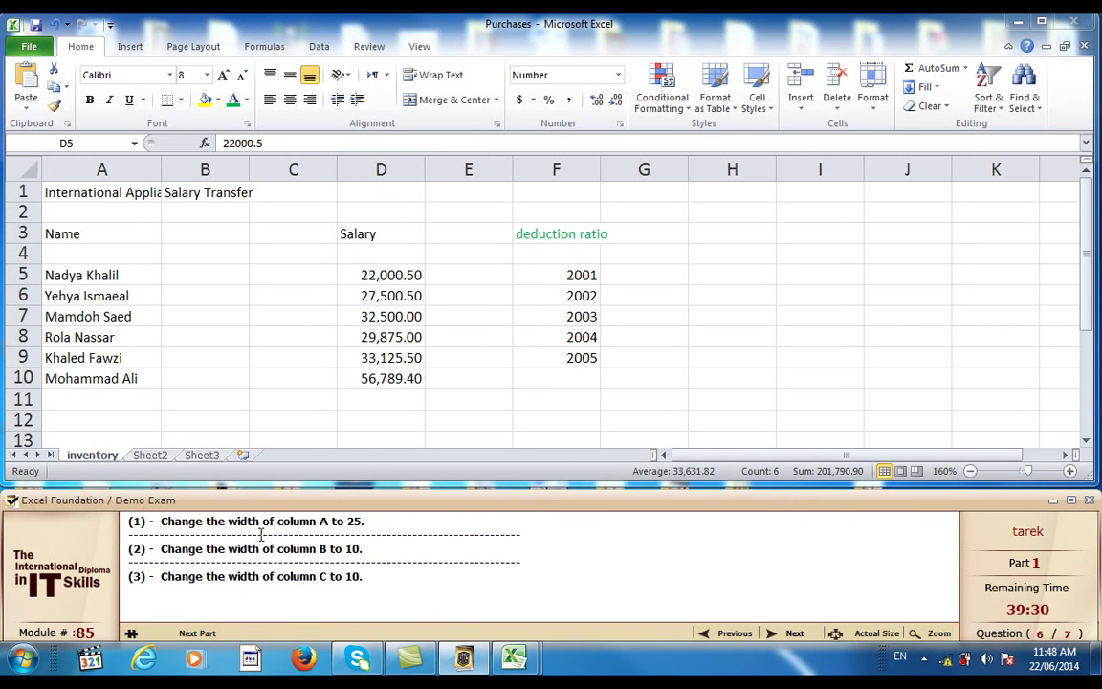
Step: Set the width of column A to 25
left_click(103, 173)
right_click(103, 172)
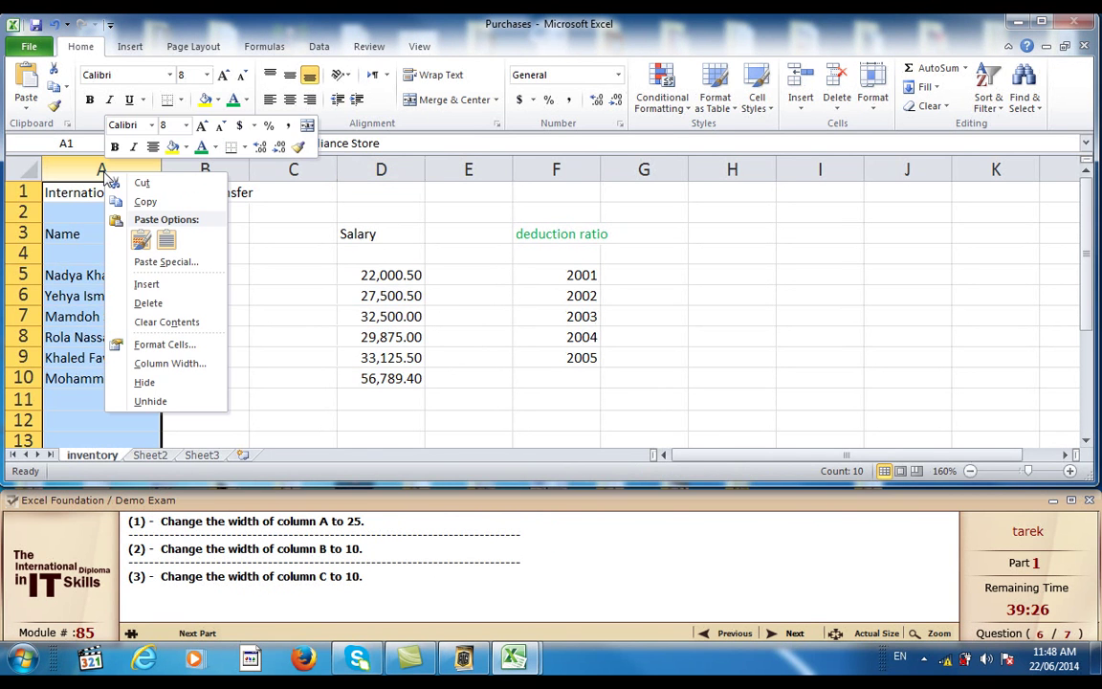
left_click(166, 367)
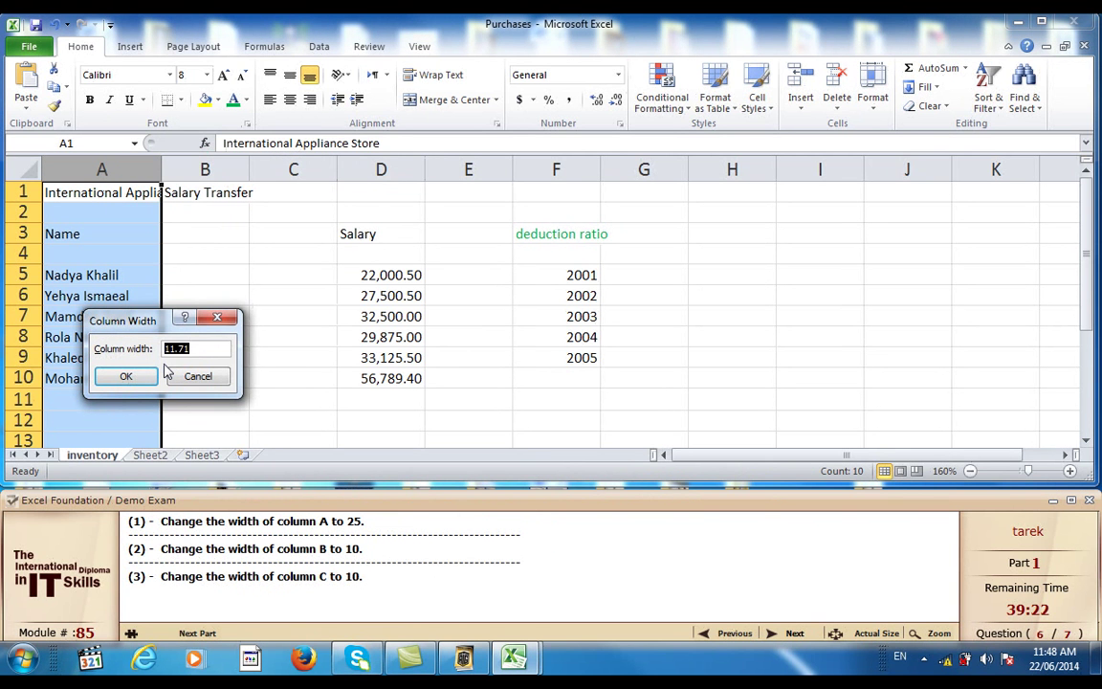
type("25")
left_click(126, 376)
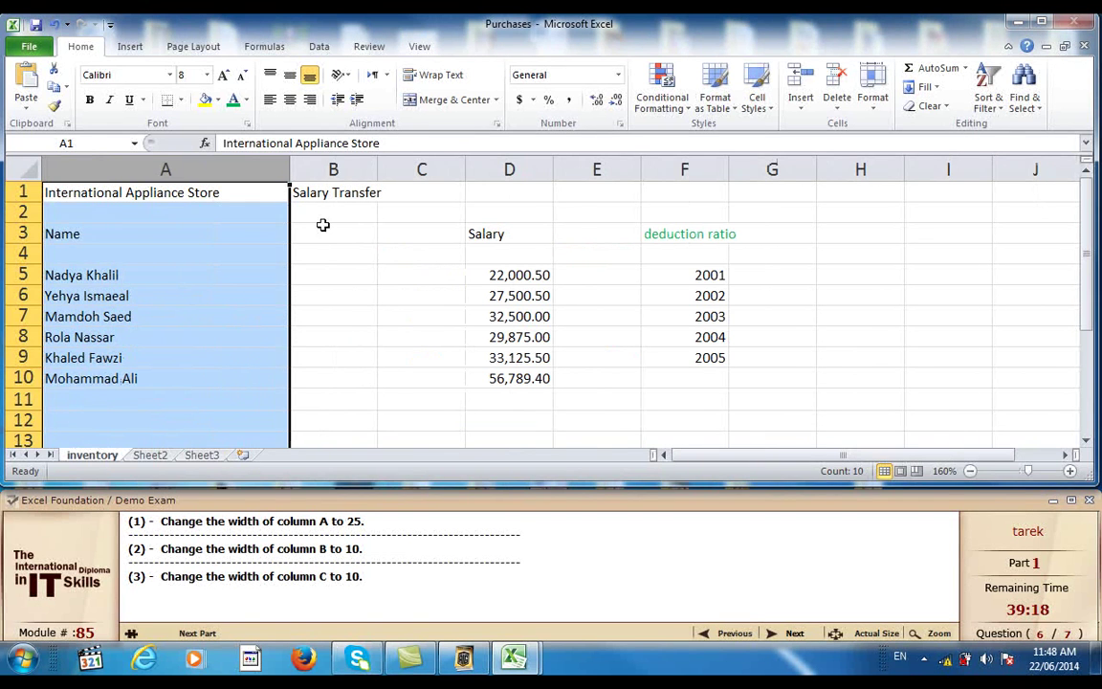
Step: Set columns B and C to width 10 each, then advance to the last question
left_click(342, 169)
right_click(344, 172)
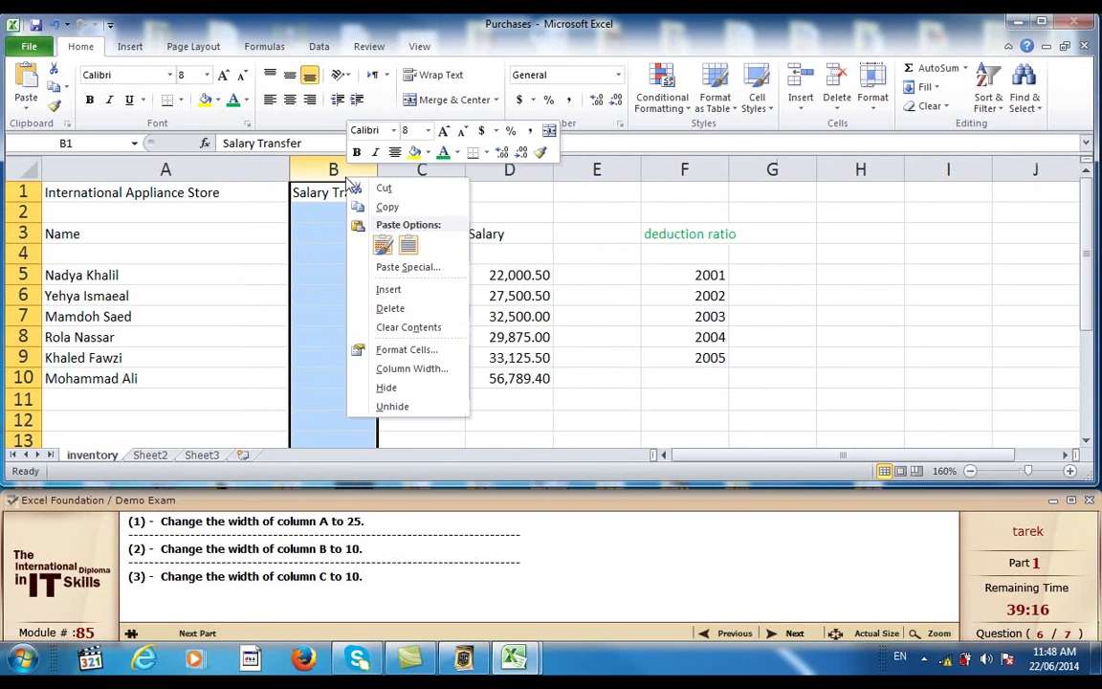
left_click(397, 371)
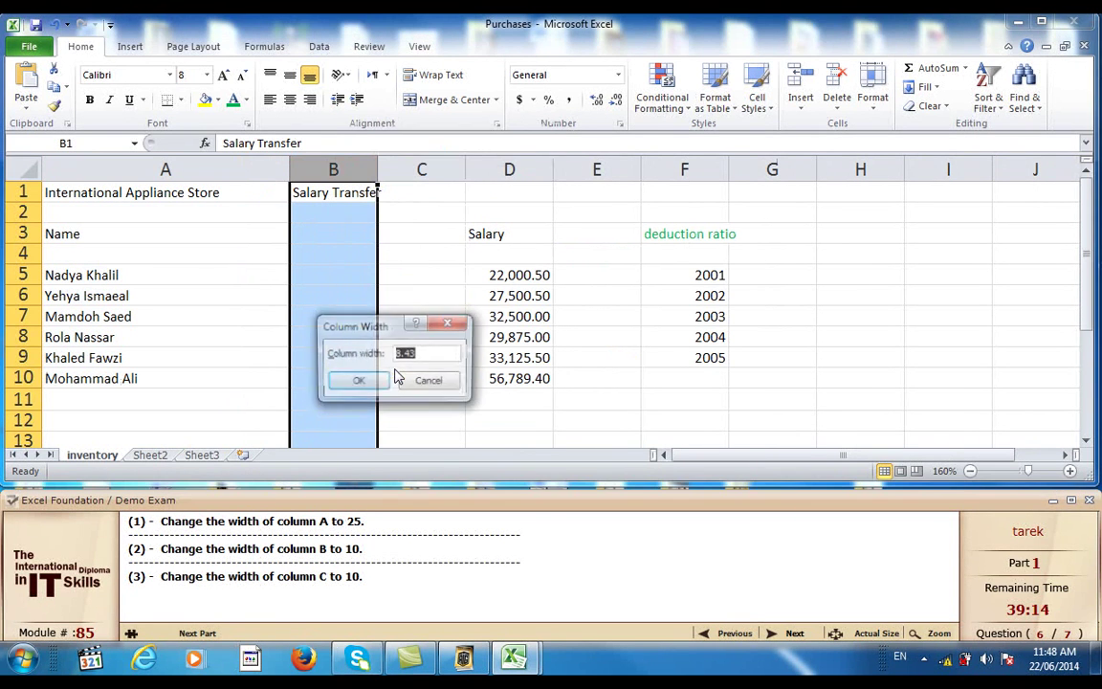
type("10")
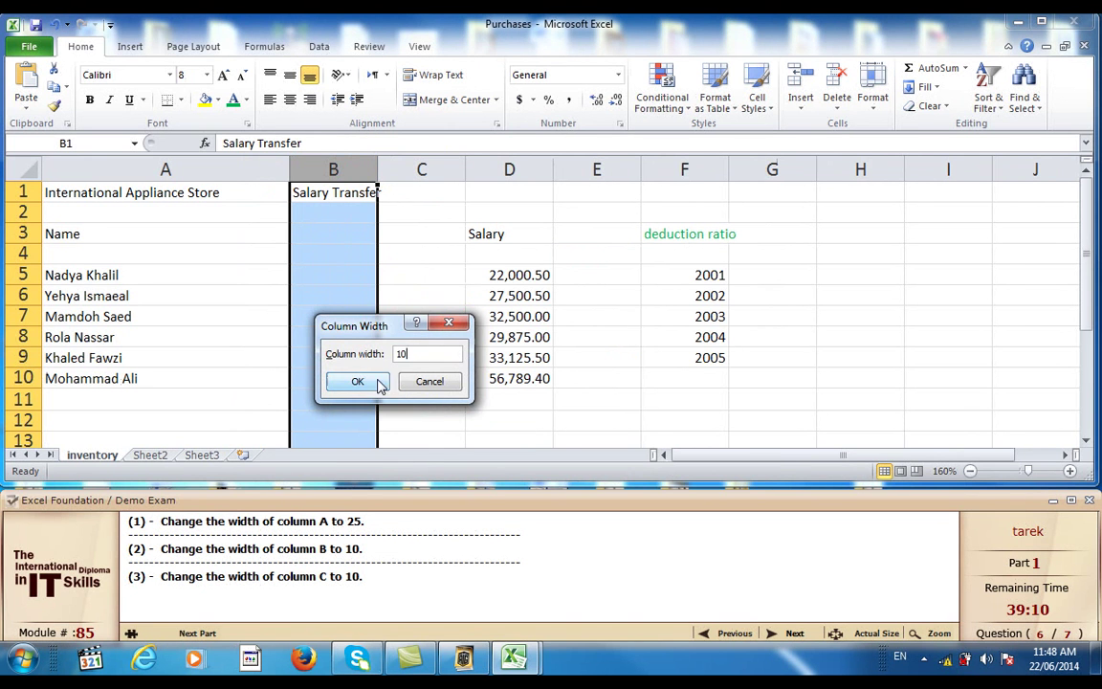
left_click(354, 381)
left_click(450, 169)
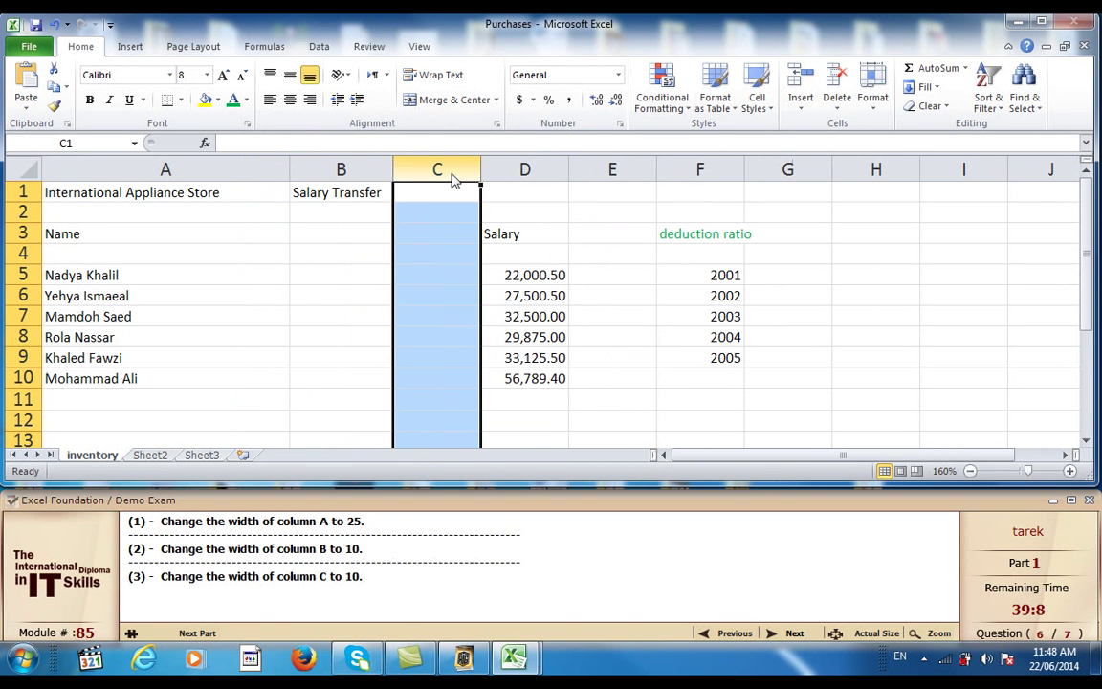
right_click(452, 174)
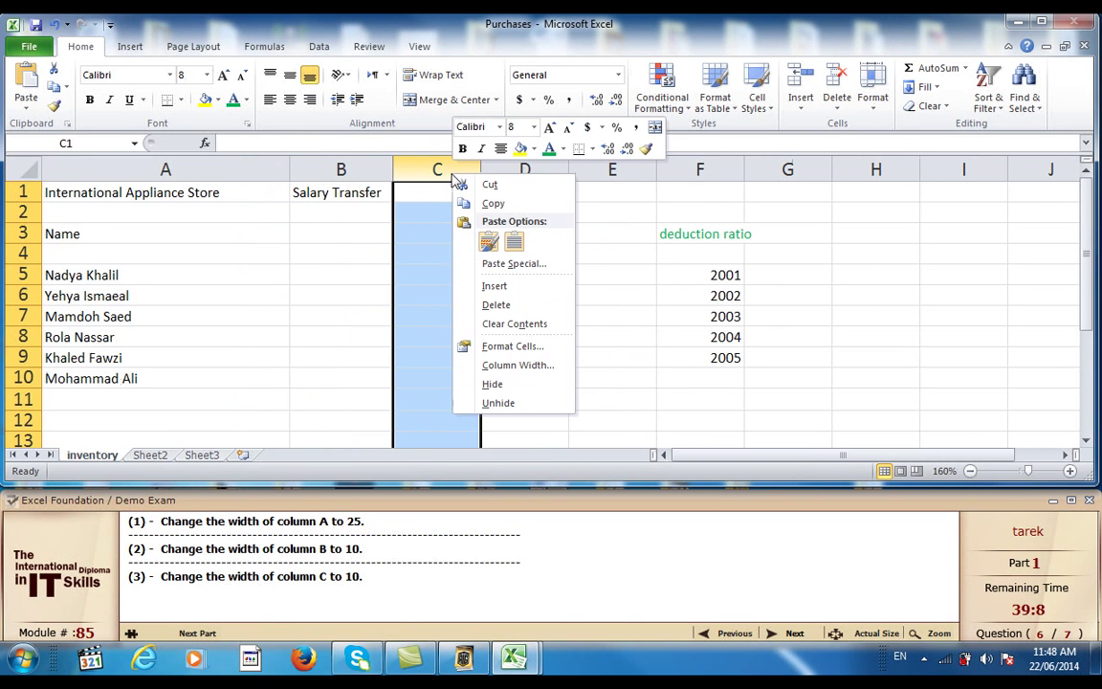
left_click(526, 366)
type("10")
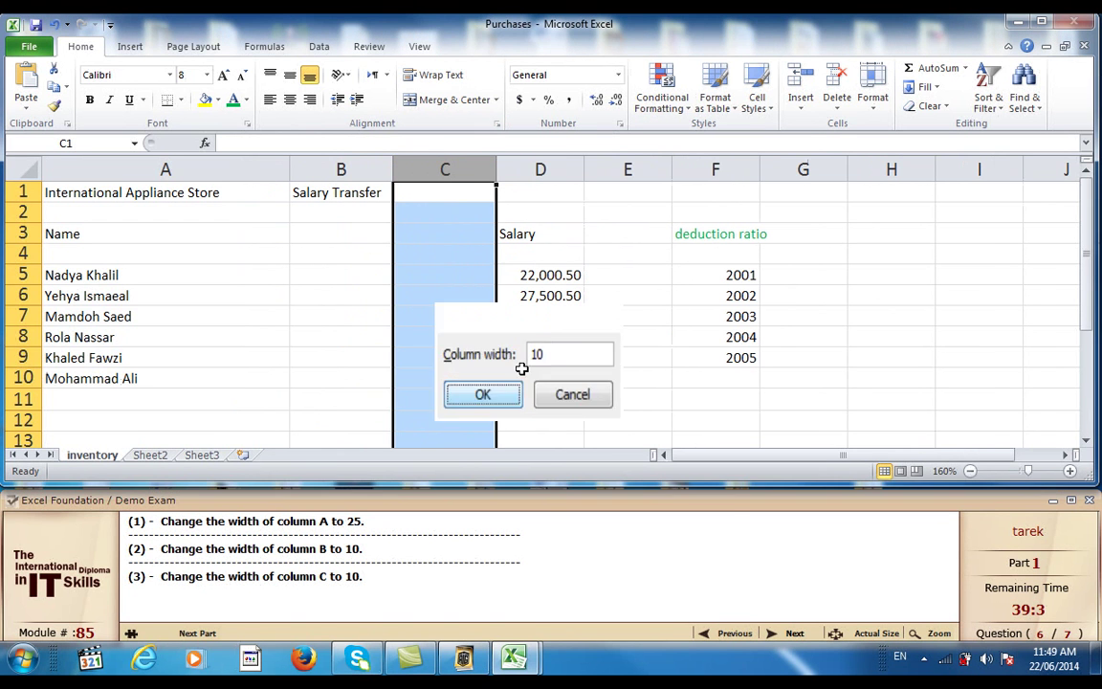
left_click(489, 381)
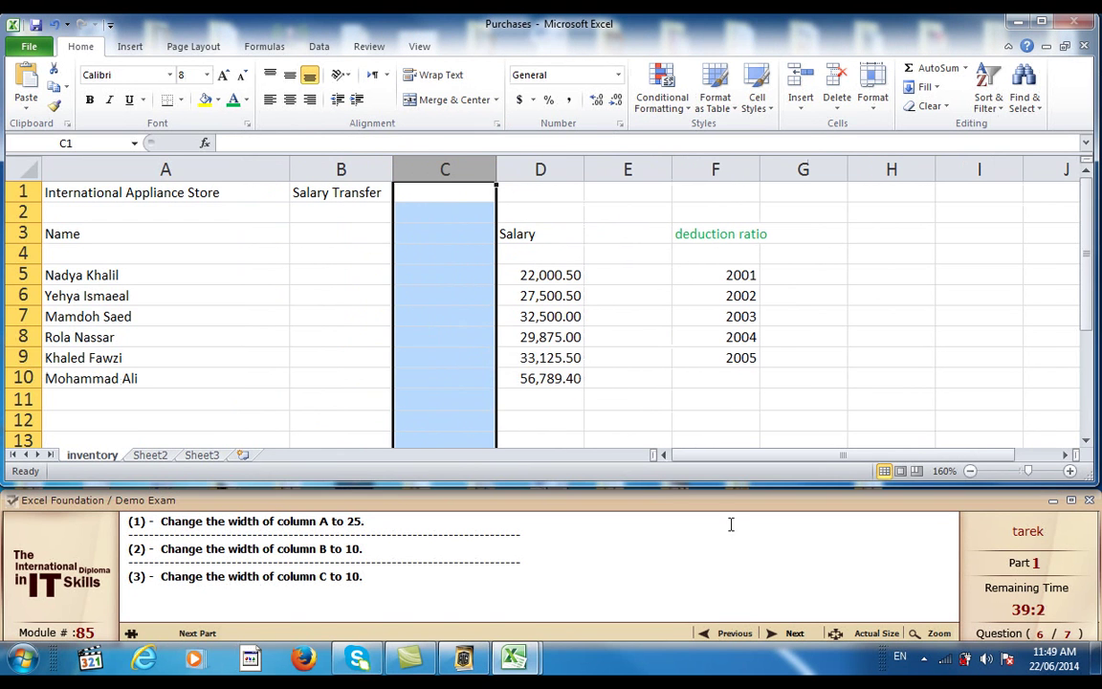
left_click(795, 633)
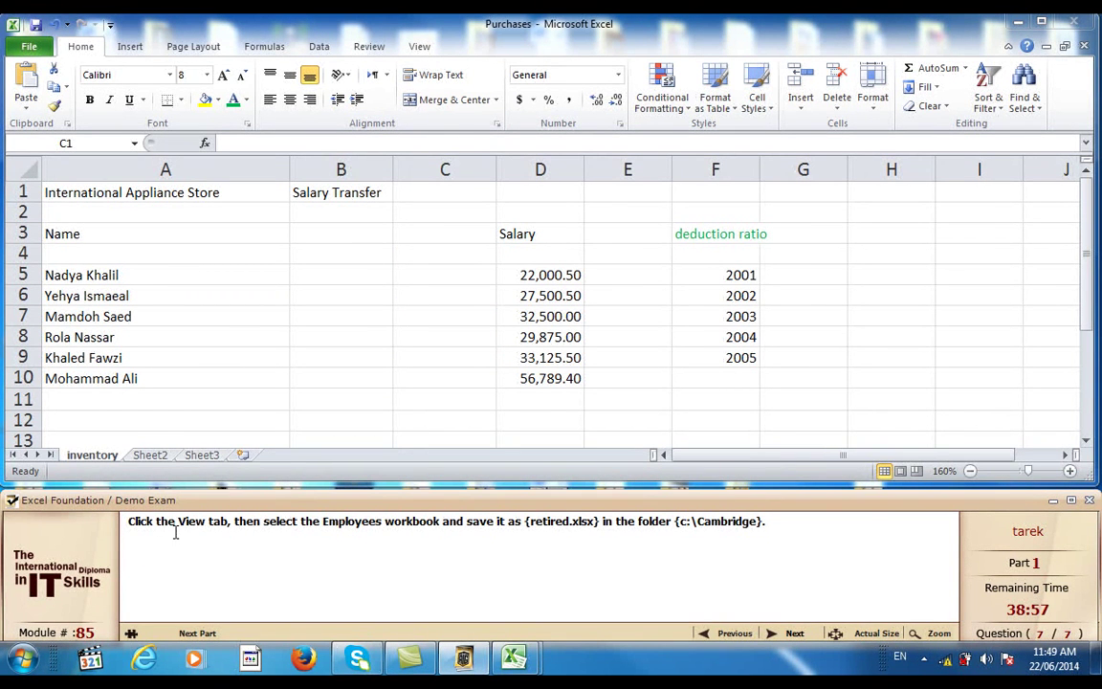
Step: Use View > Switch Windows to bring the Employees workbook to the front
left_click(419, 47)
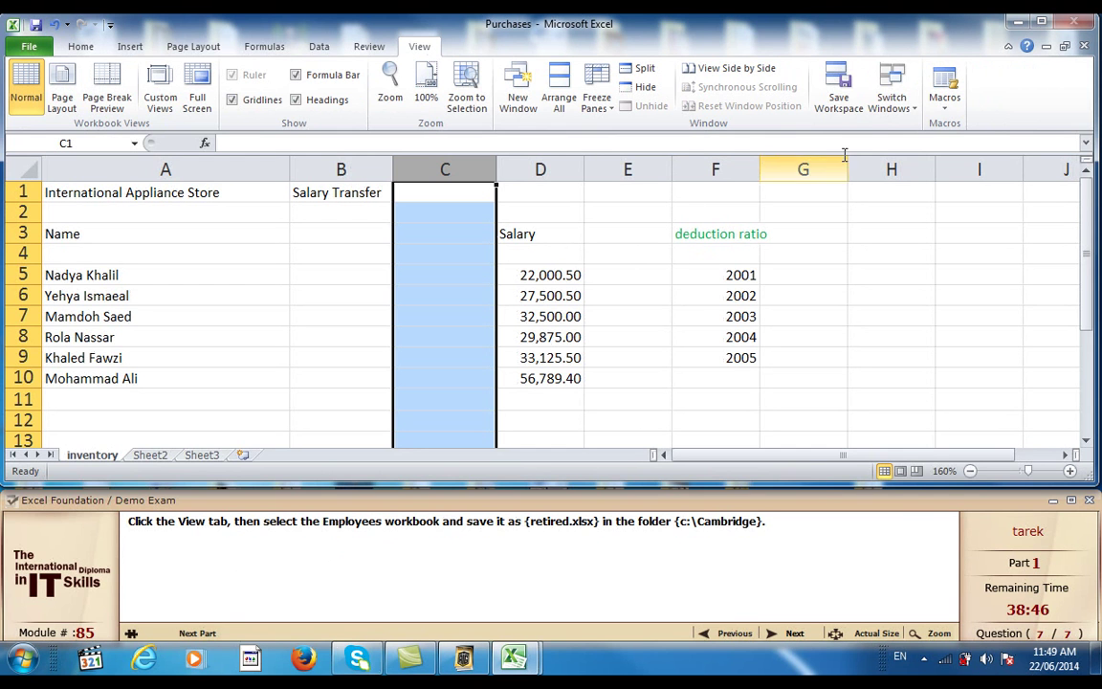
left_click(917, 117)
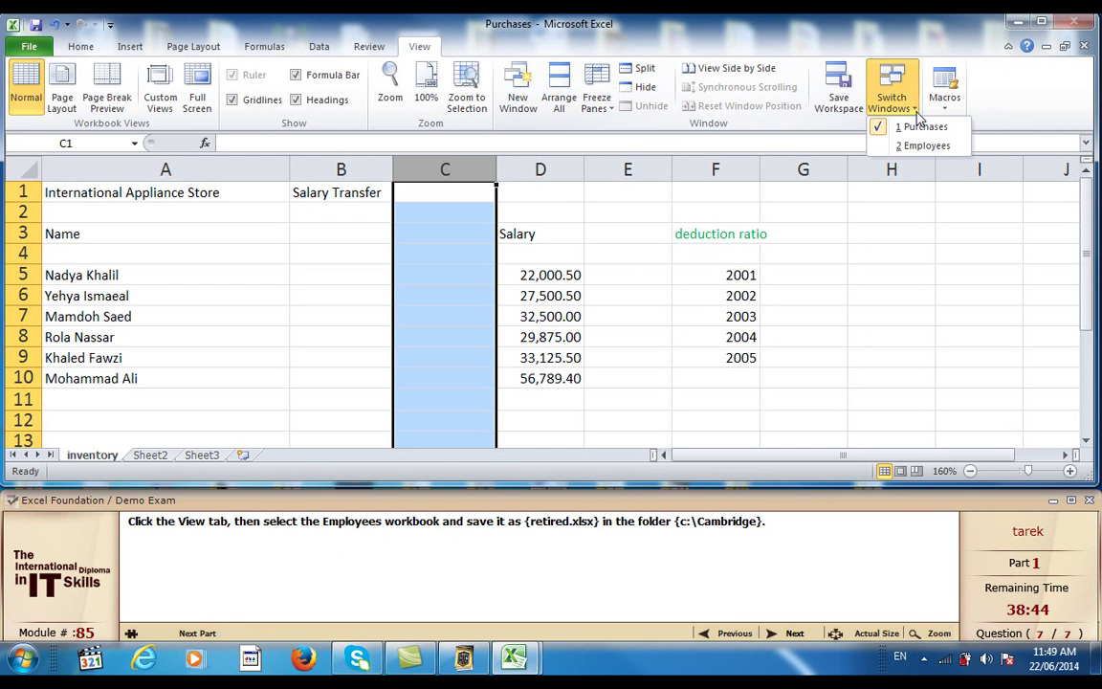
left_click(914, 145)
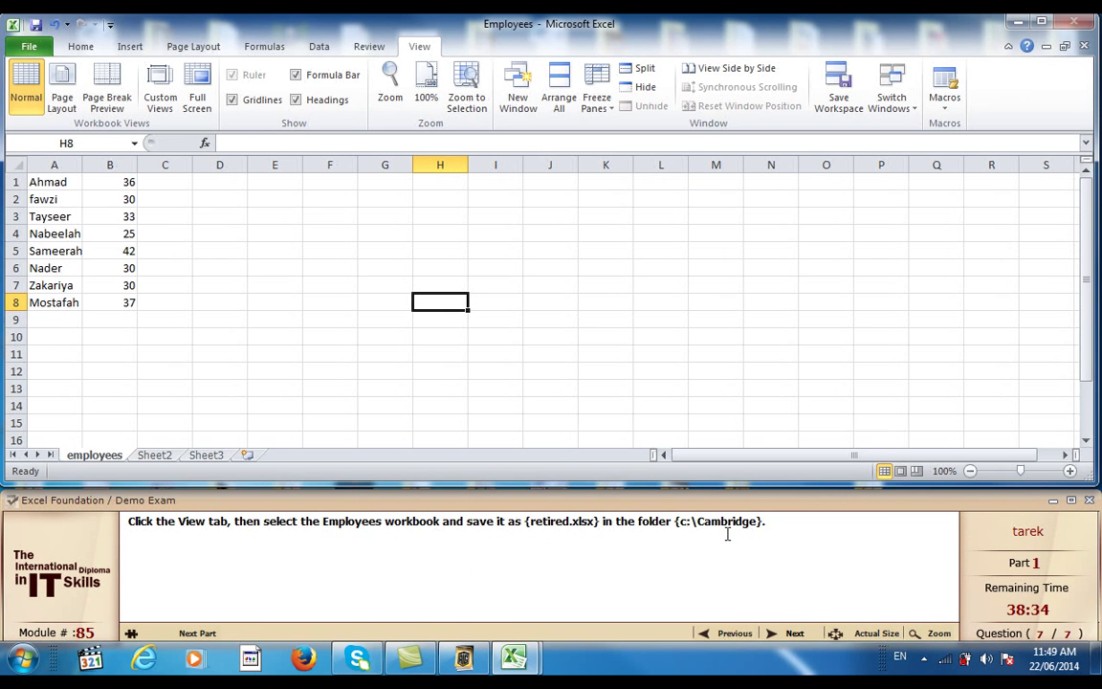
Step: Save the Employees workbook as 'retired' using Save As
left_click(42, 53)
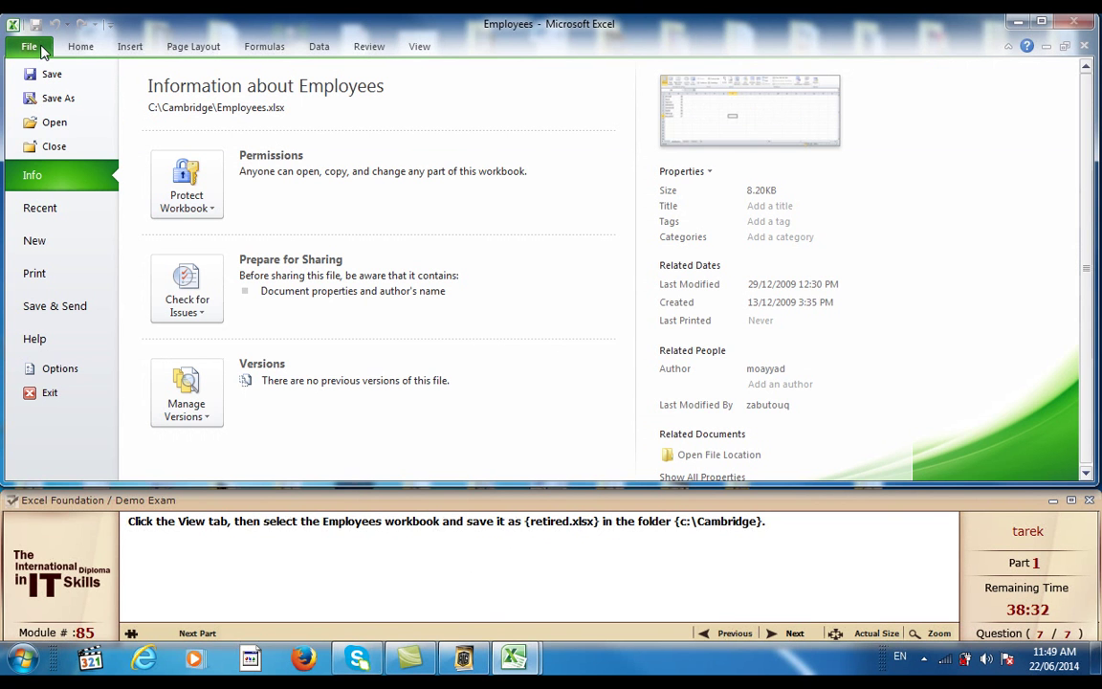
left_click(57, 98)
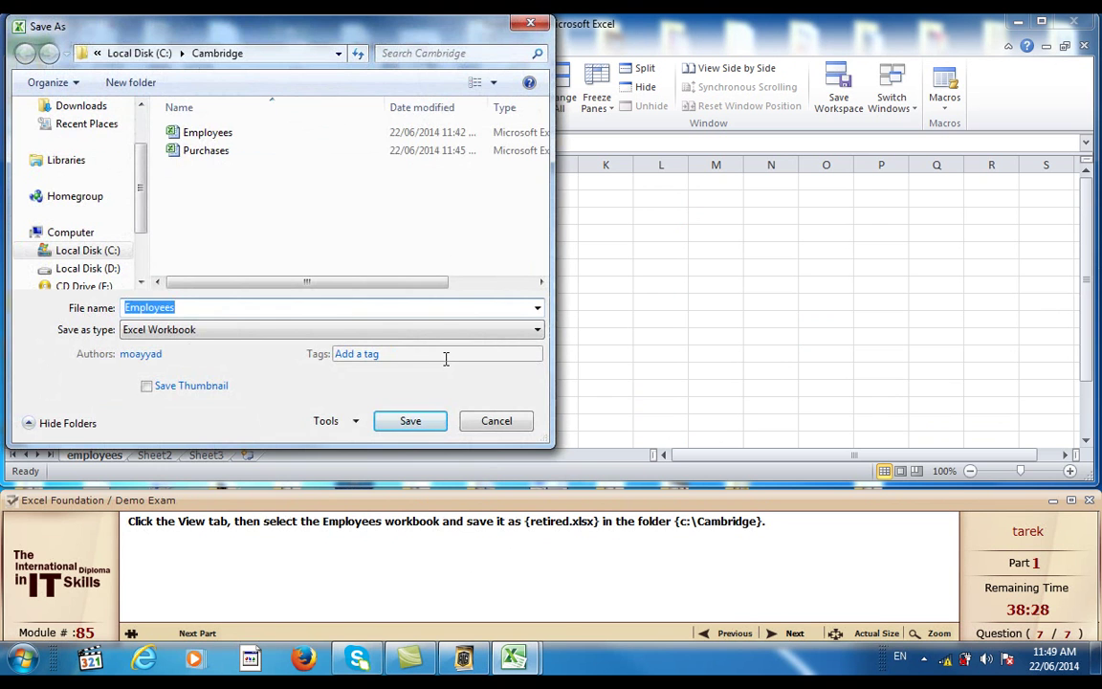
type("reti")
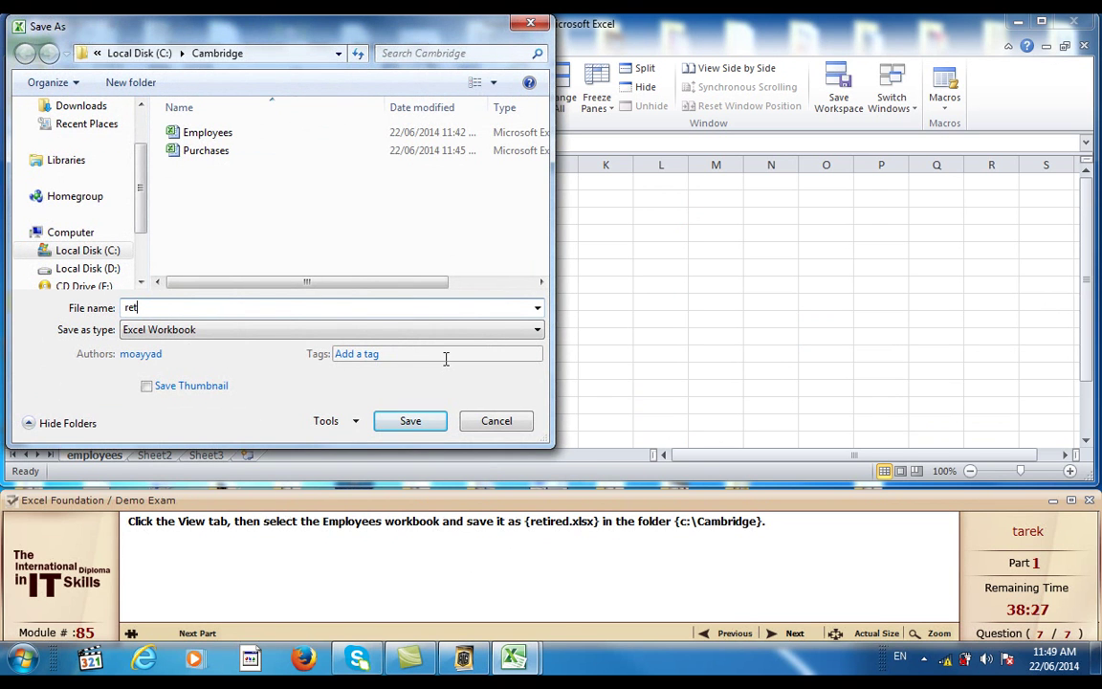
type("red")
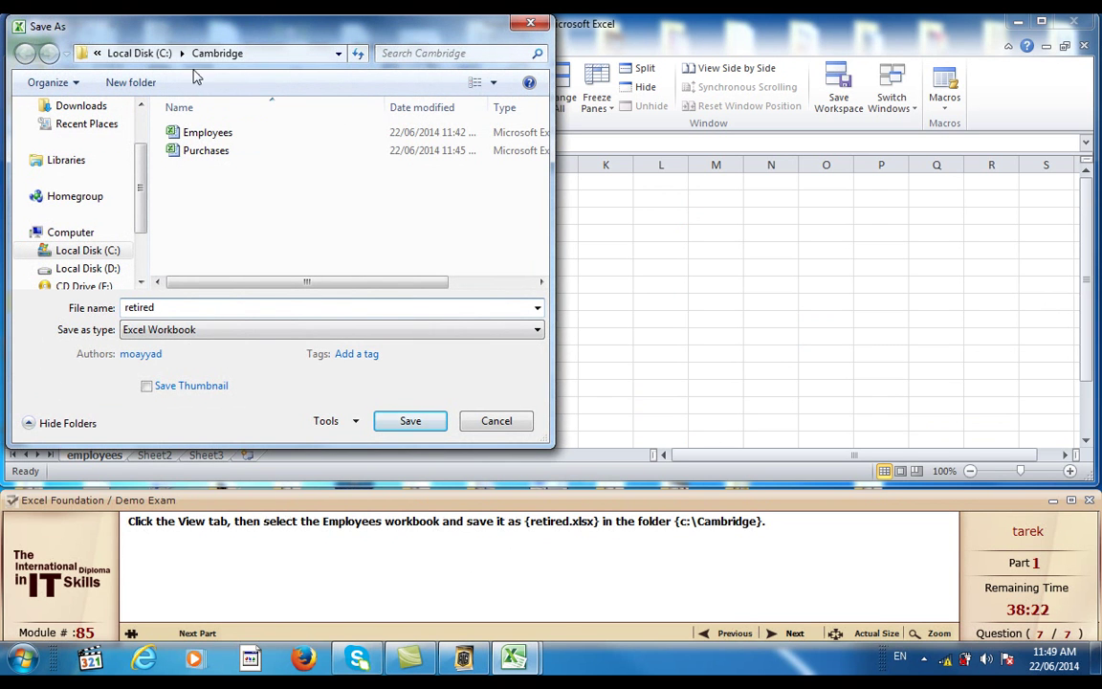
left_click(410, 422)
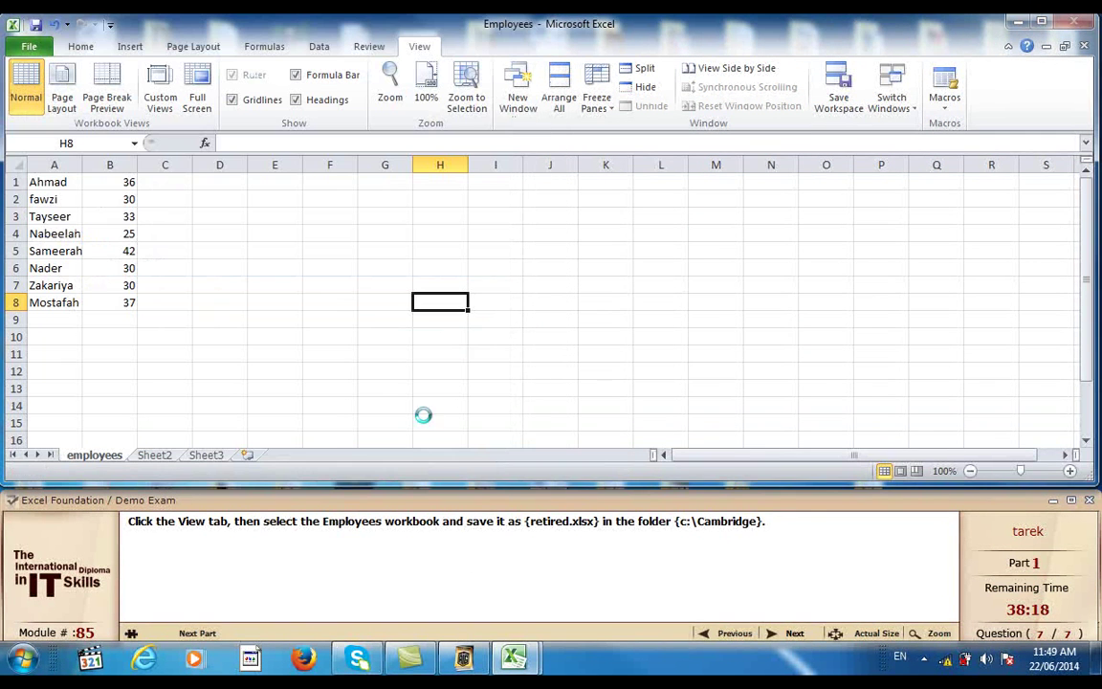
Step: Dismiss the end-of-questions message and request moving on to the next exam part
left_click(795, 636)
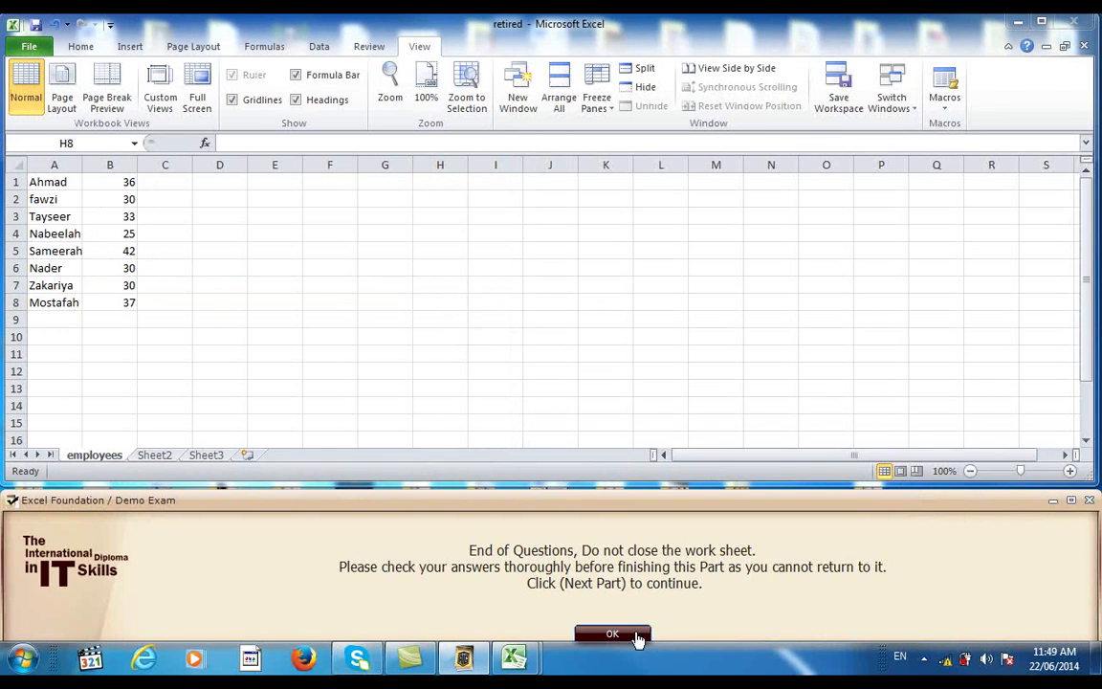
left_click(634, 639)
left_click(189, 633)
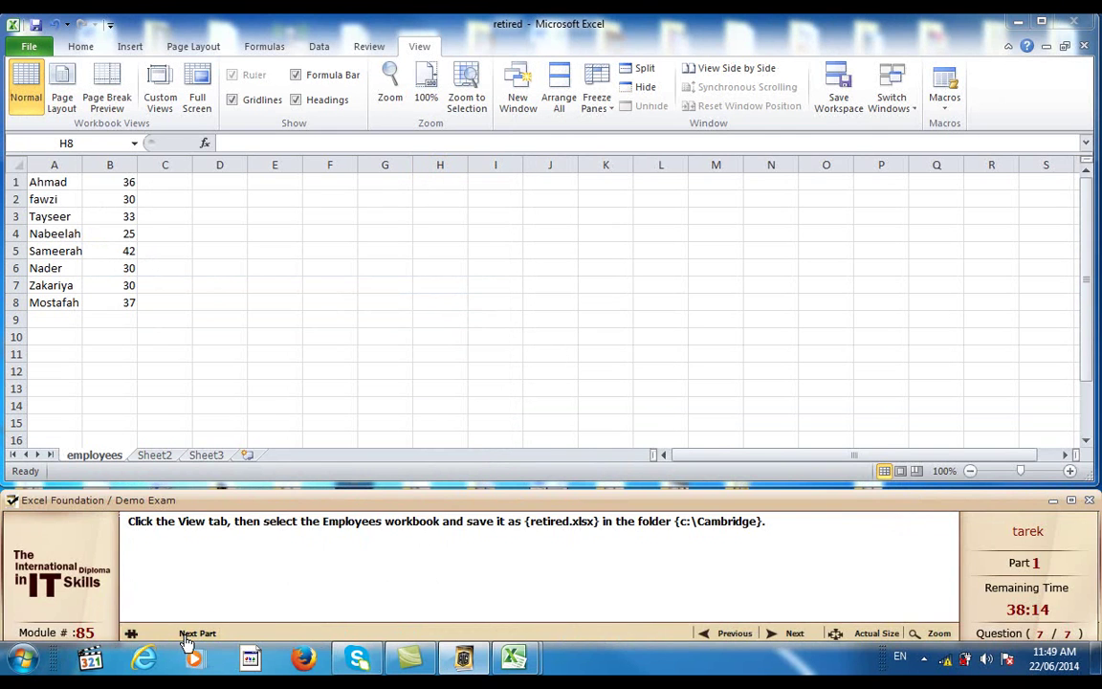
Step: Continue into Part 2 and enter 'regional office' in cell B1
left_click(552, 375)
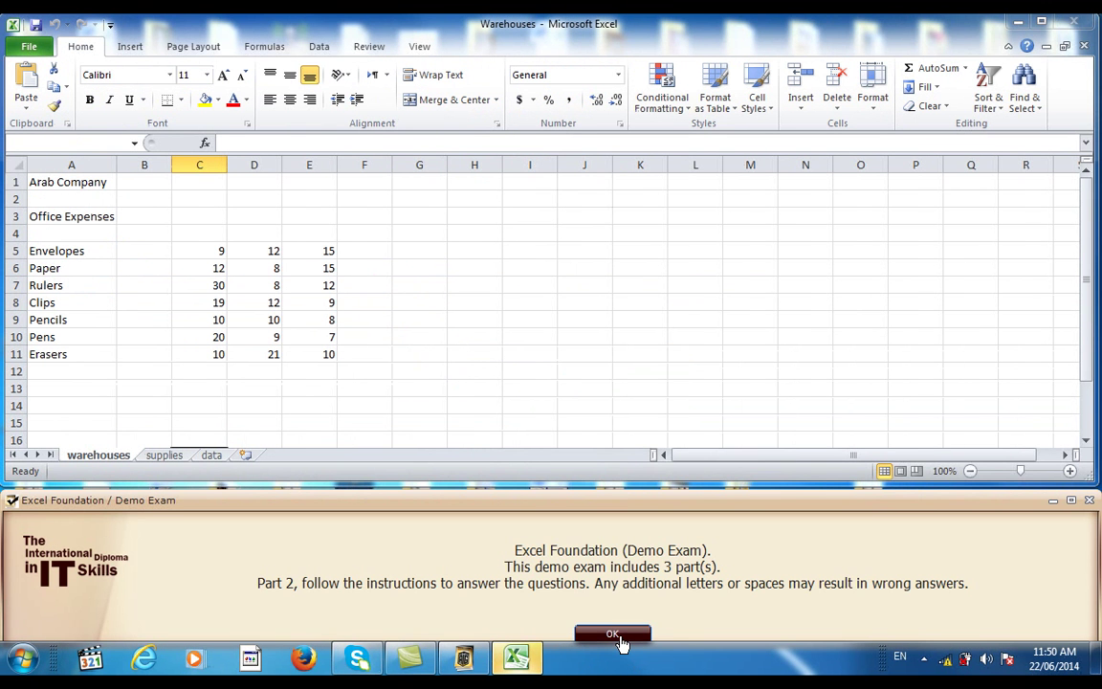
left_click(617, 637)
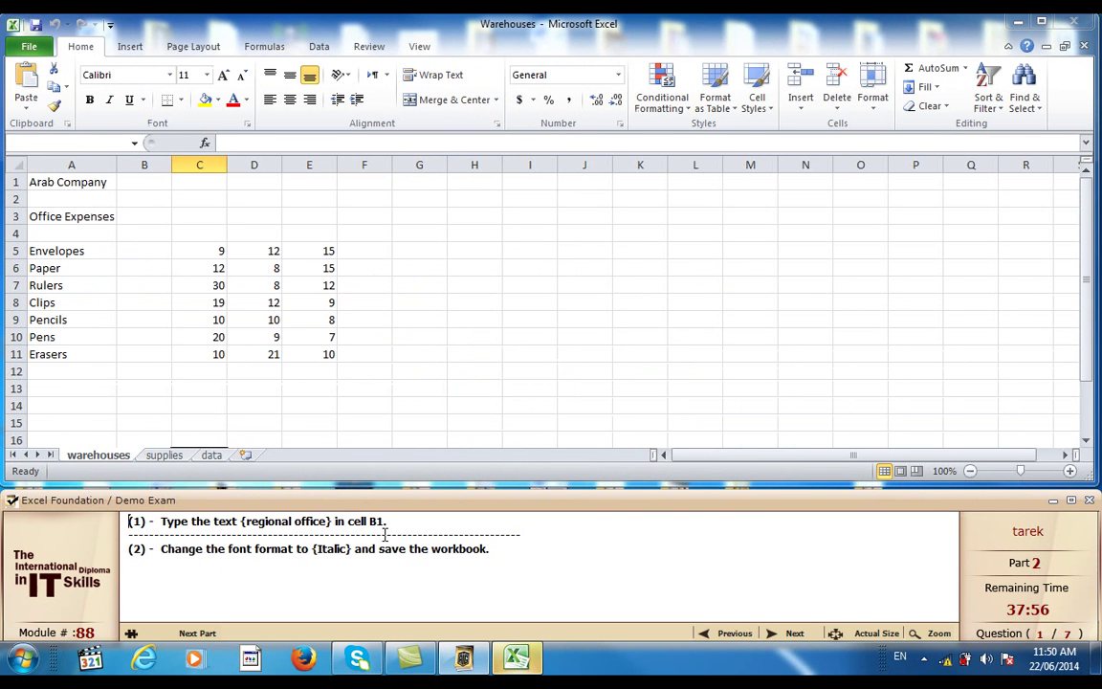
left_click(149, 180)
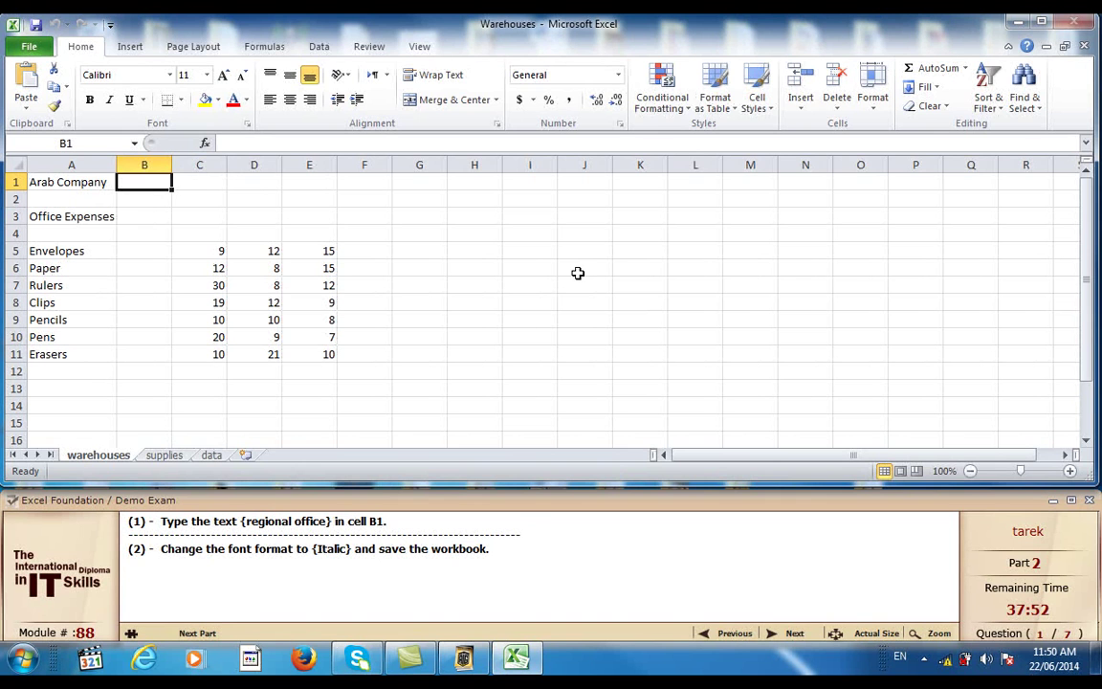
type("re")
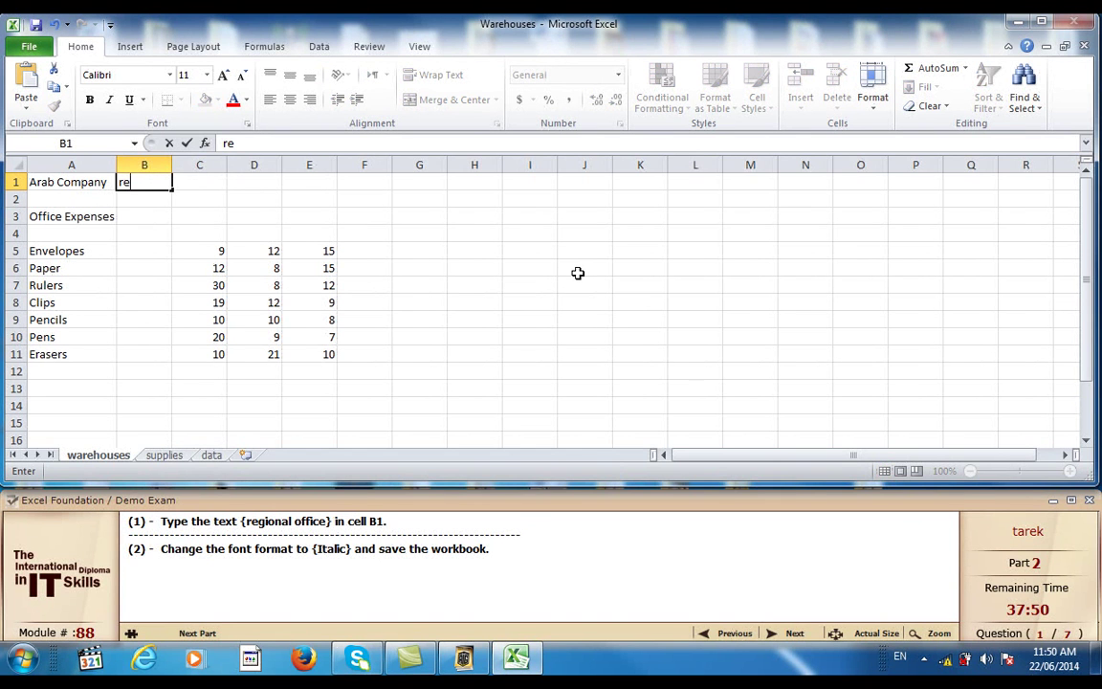
type("gio")
type("nal ")
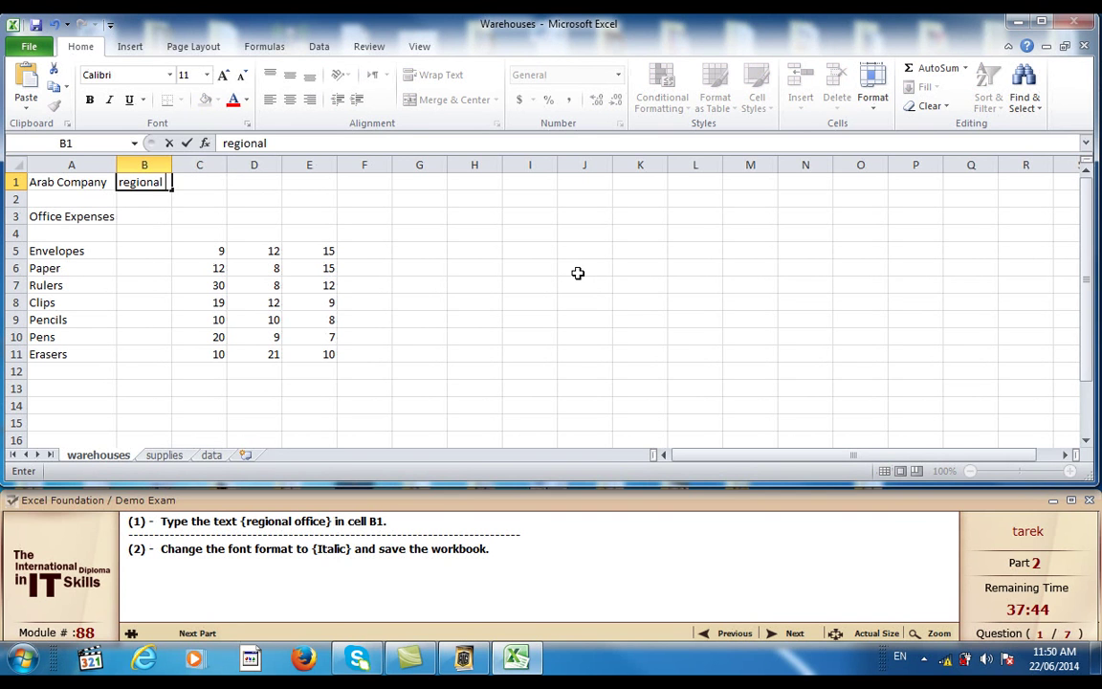
type("office")
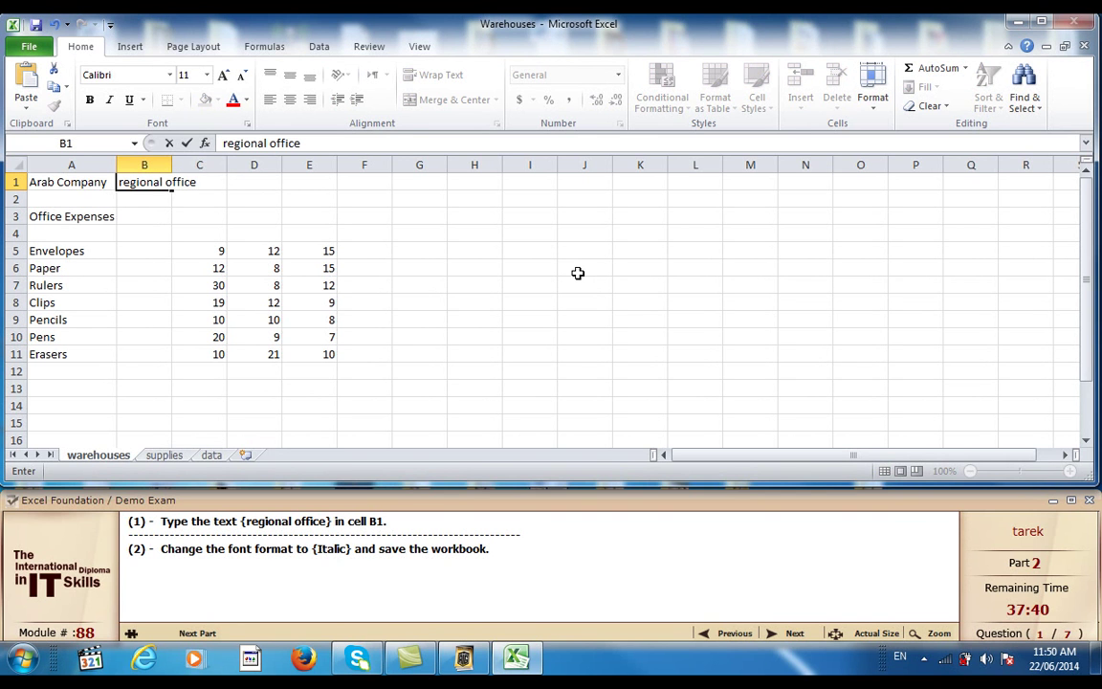
key("Return")
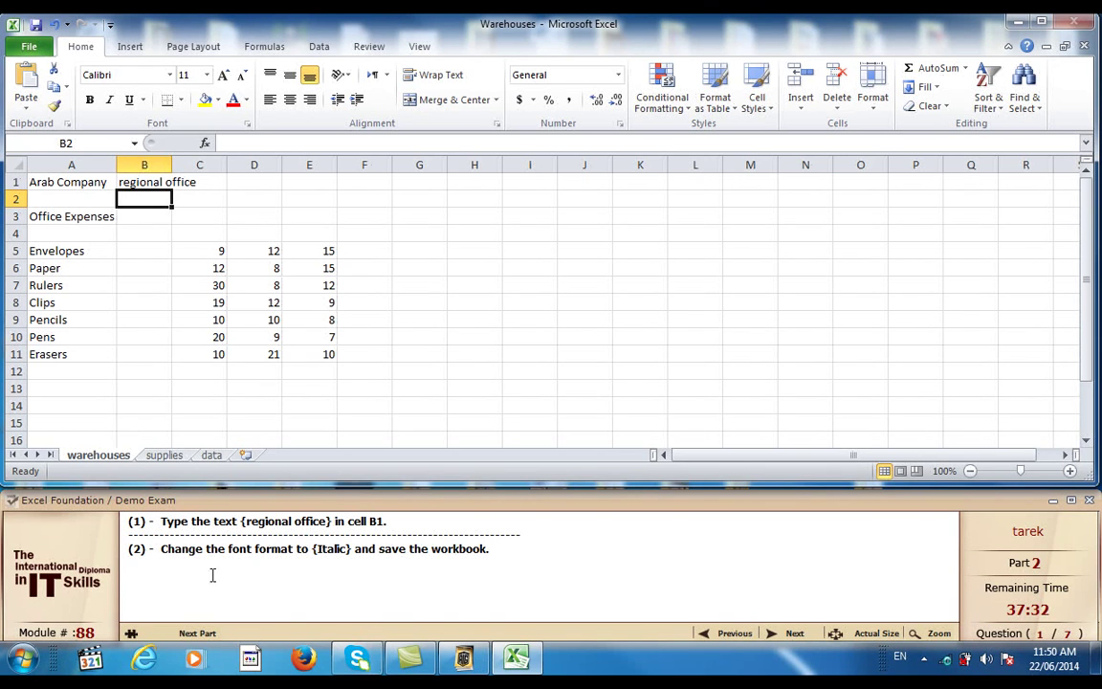
Step: Make B1 italic, save the Warehouses workbook, and advance to the next question
left_click(165, 182)
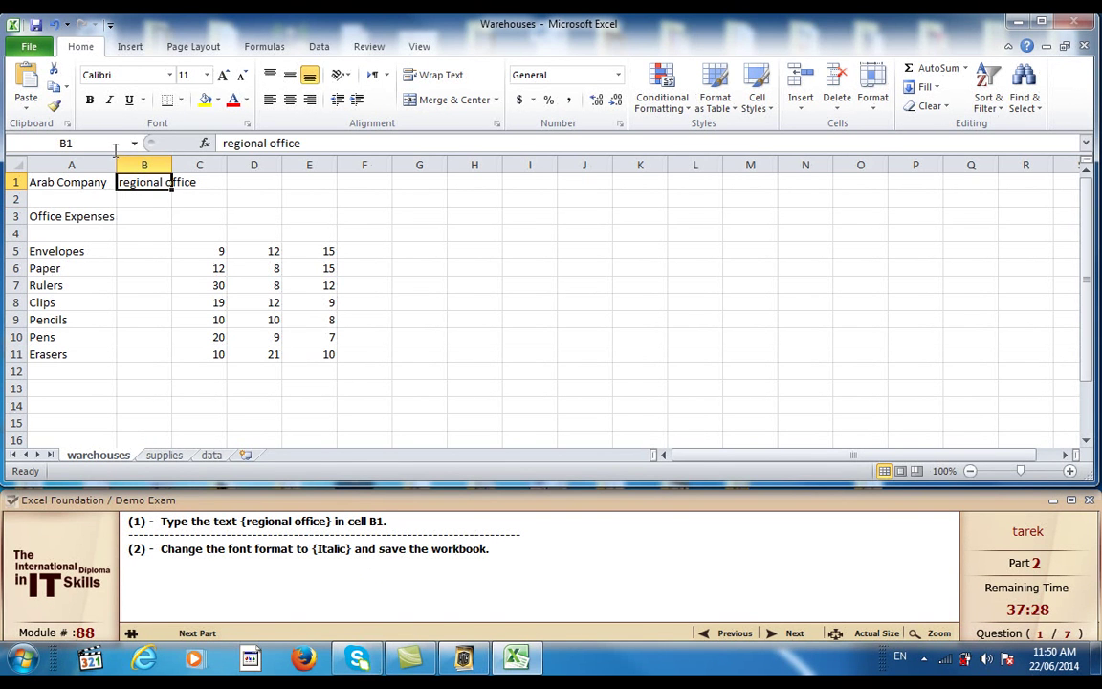
left_click(108, 101)
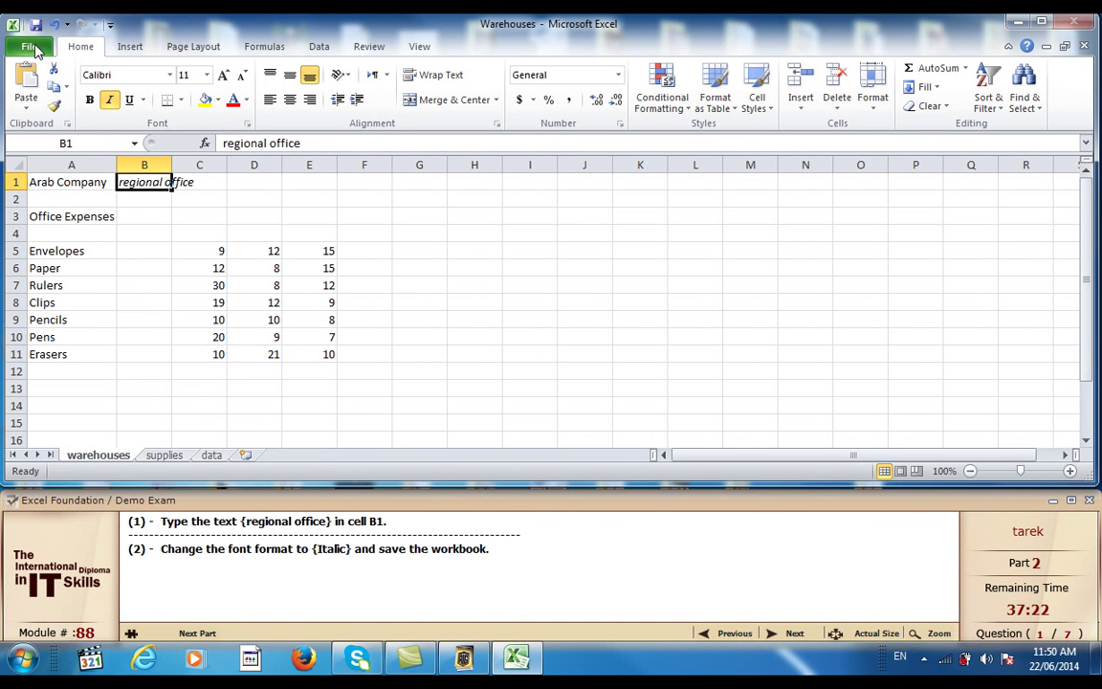
left_click(34, 48)
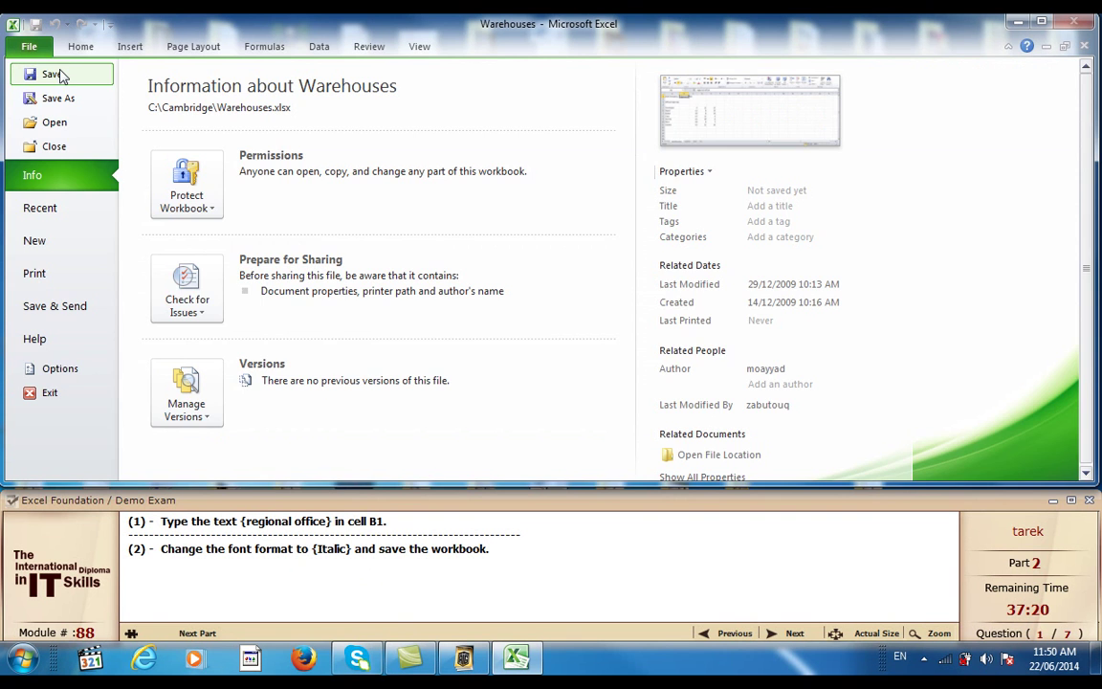
left_click(53, 77)
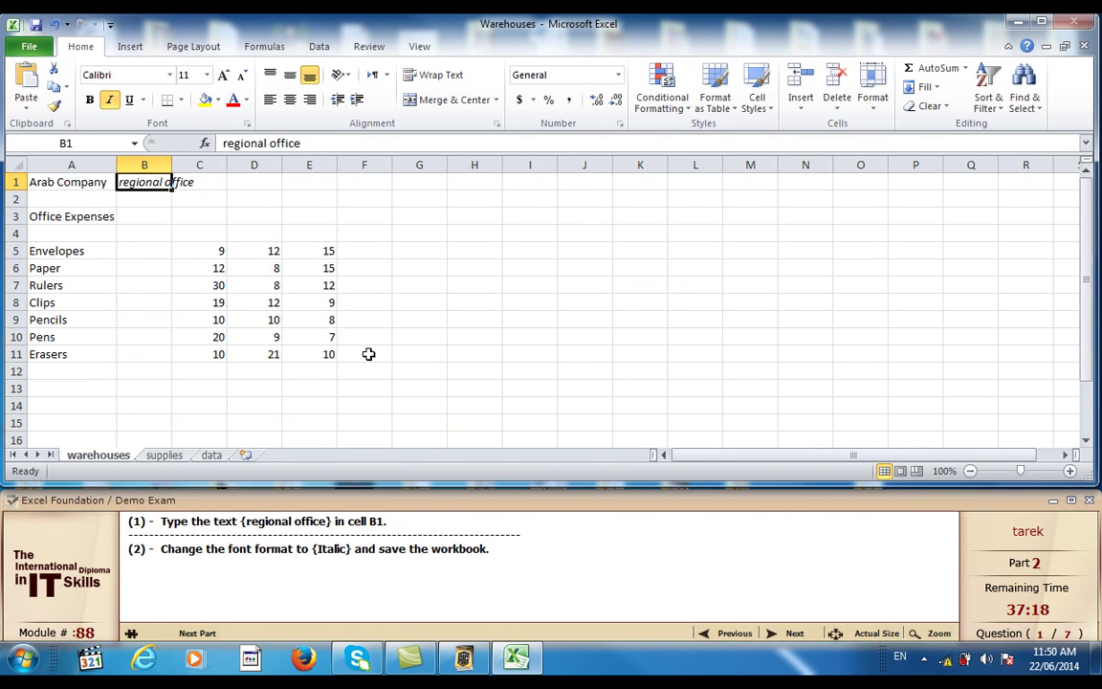
left_click(796, 636)
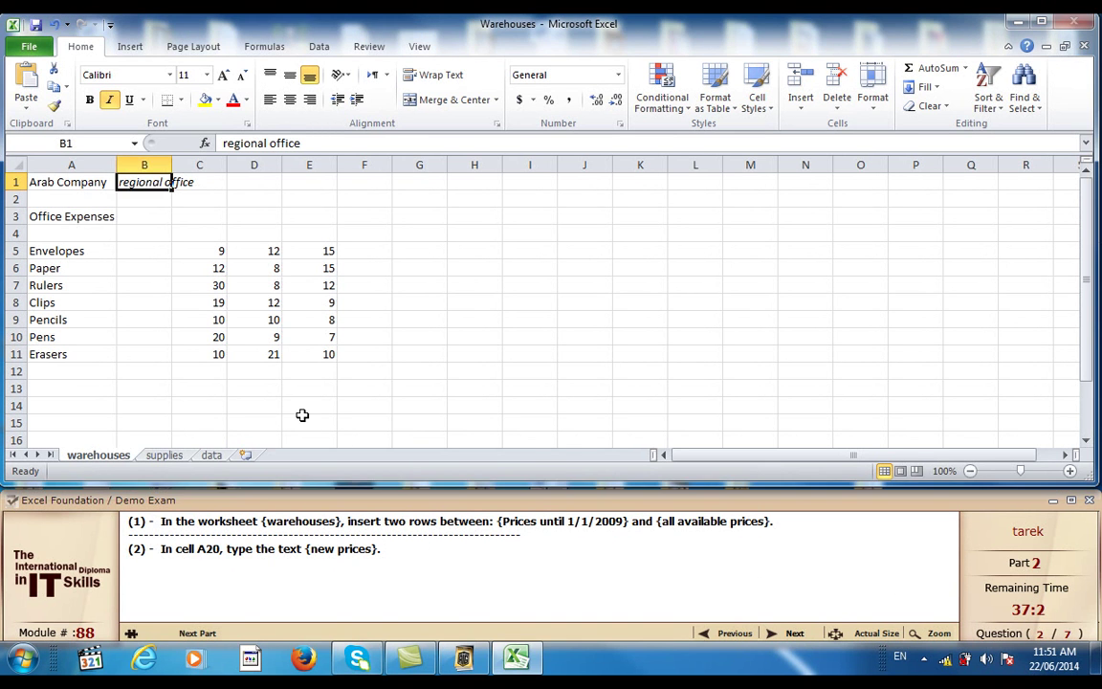
Step: Insert two blank rows at rows 20–21, above the all available prices row
scroll(302, 407, "down", 2)
scroll(304, 362, "down", 1)
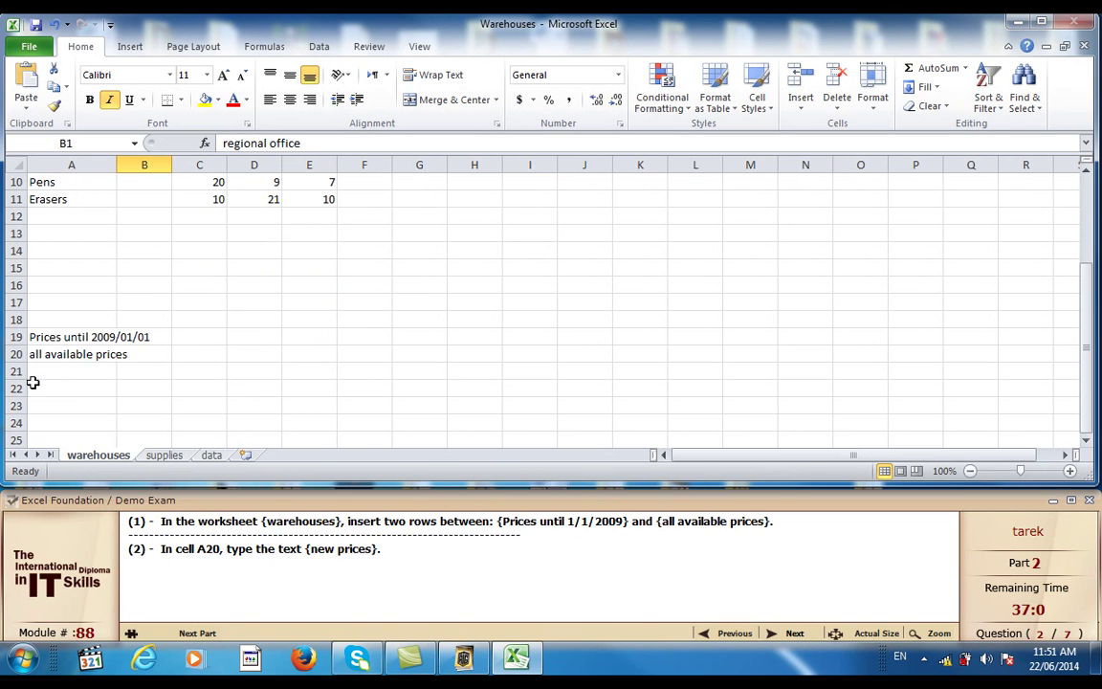
left_click(16, 354)
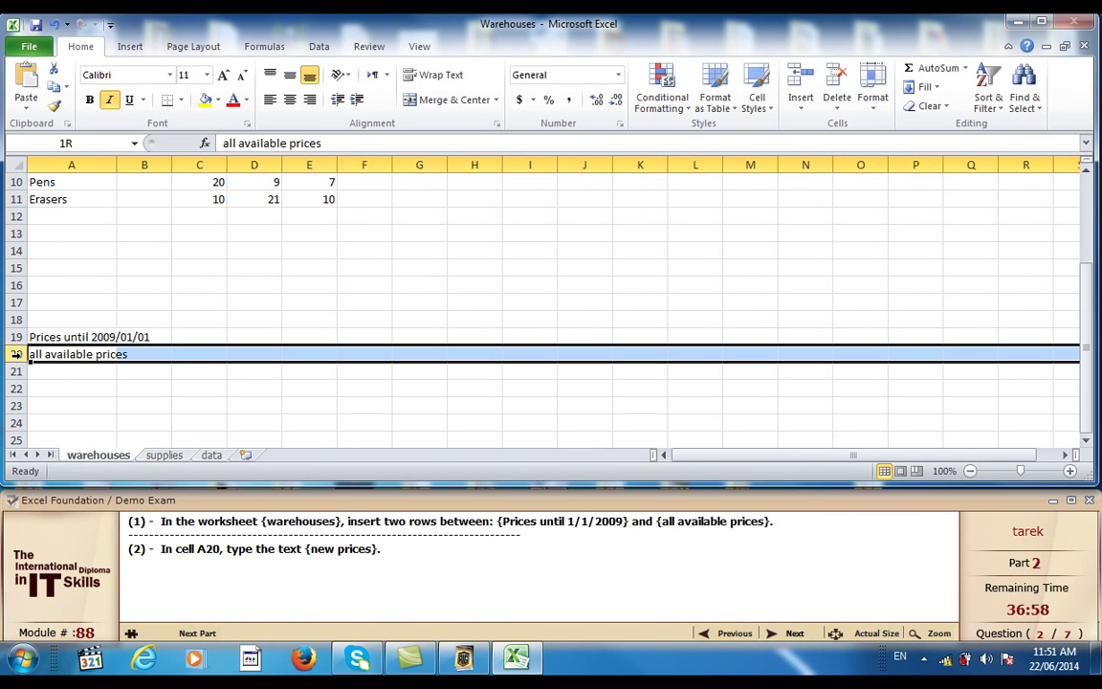
left_click_drag(16, 354, 19, 372)
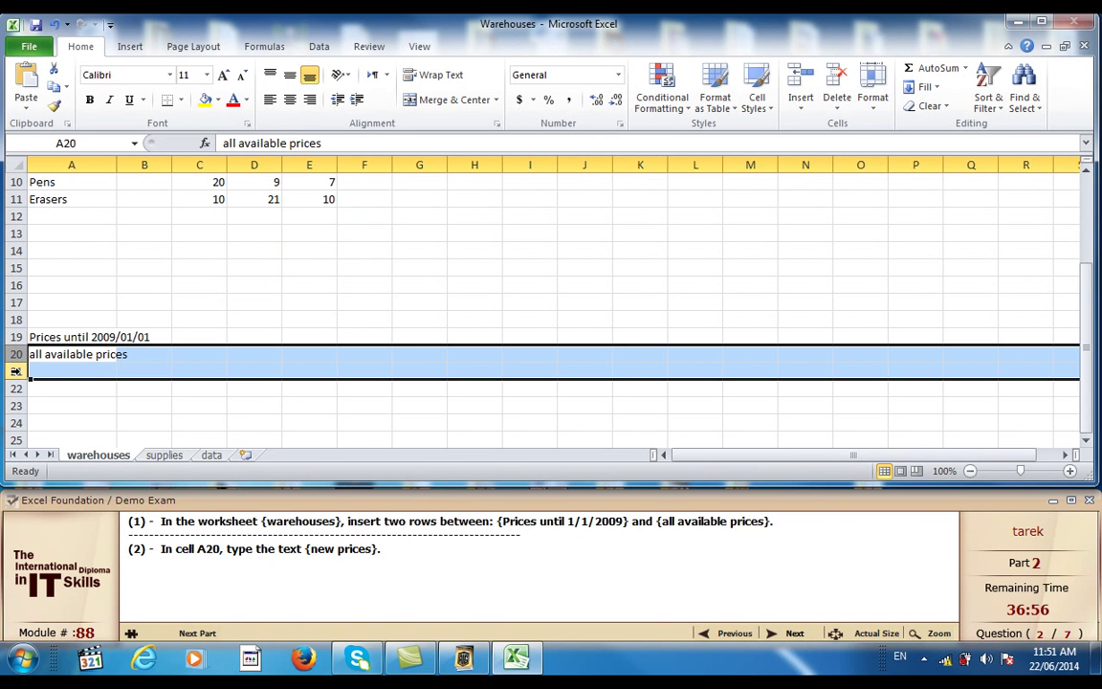
right_click(62, 376)
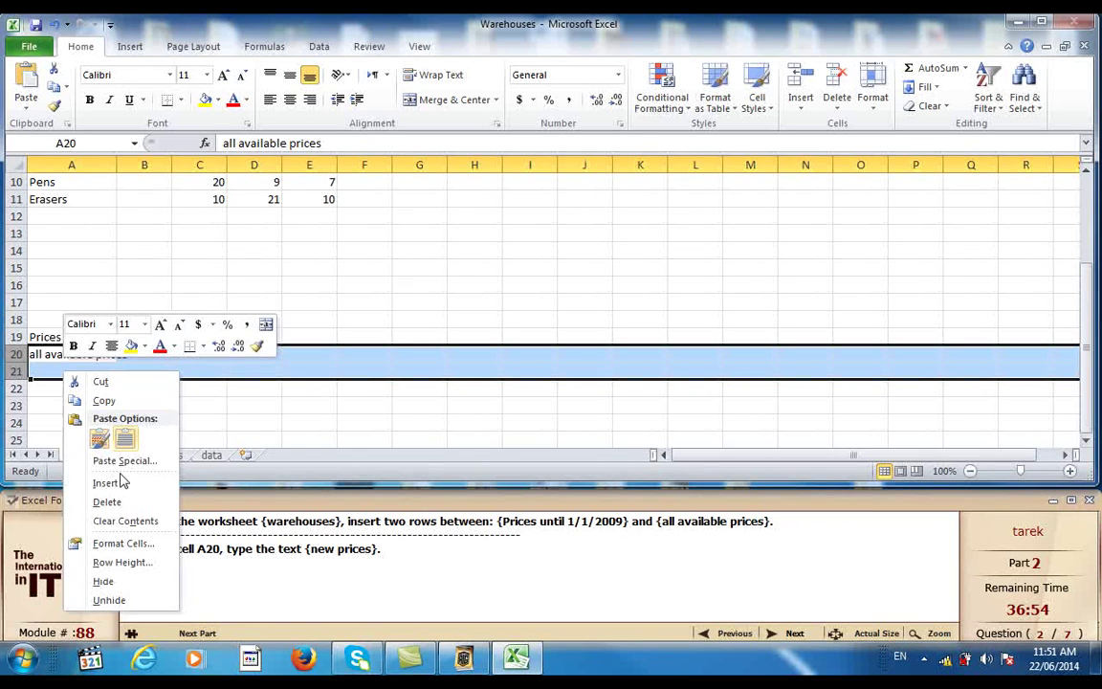
left_click(106, 433)
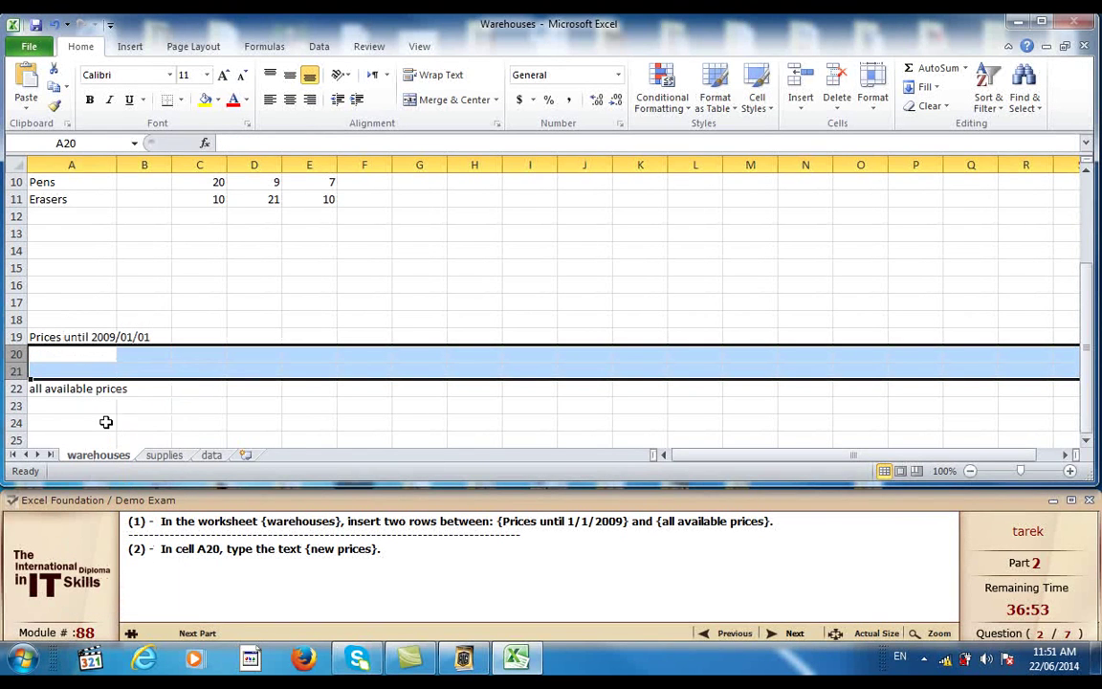
left_click(83, 356)
left_click(77, 373)
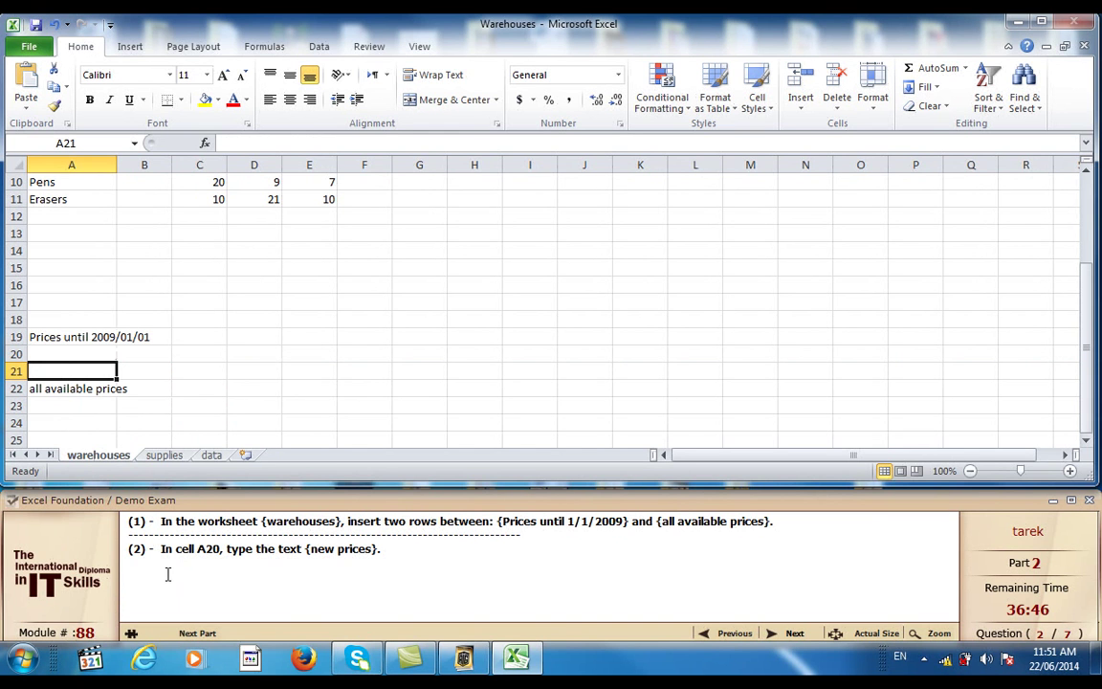
Step: Enter 'new prices' in cell A20 and advance to question 3
left_click(54, 355)
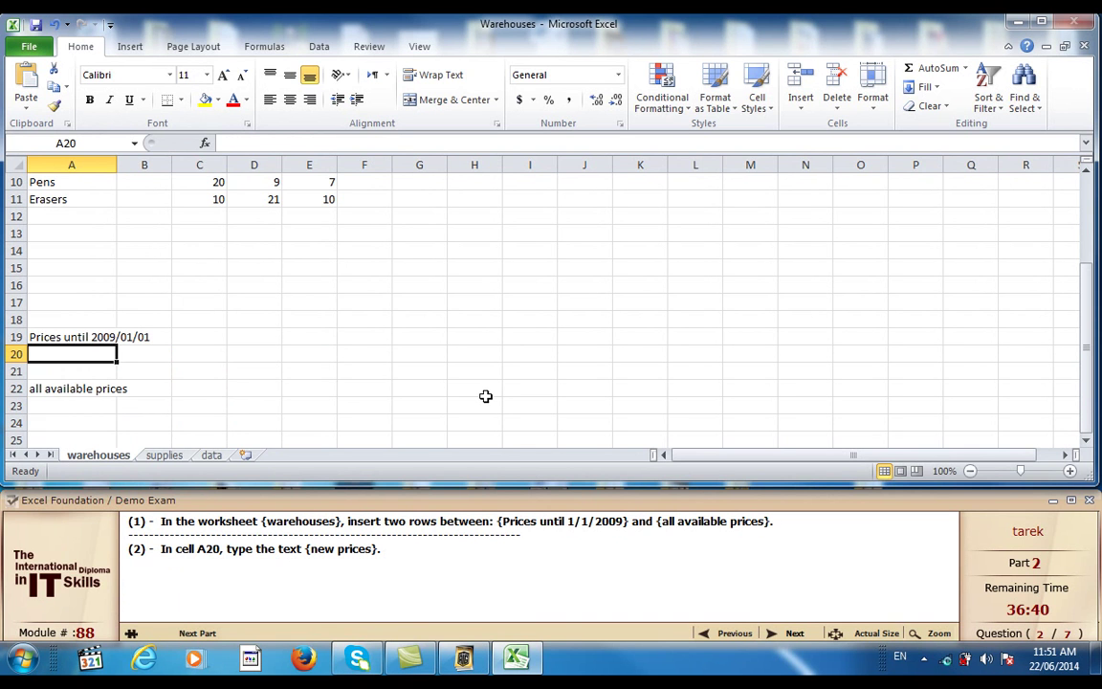
type("new ")
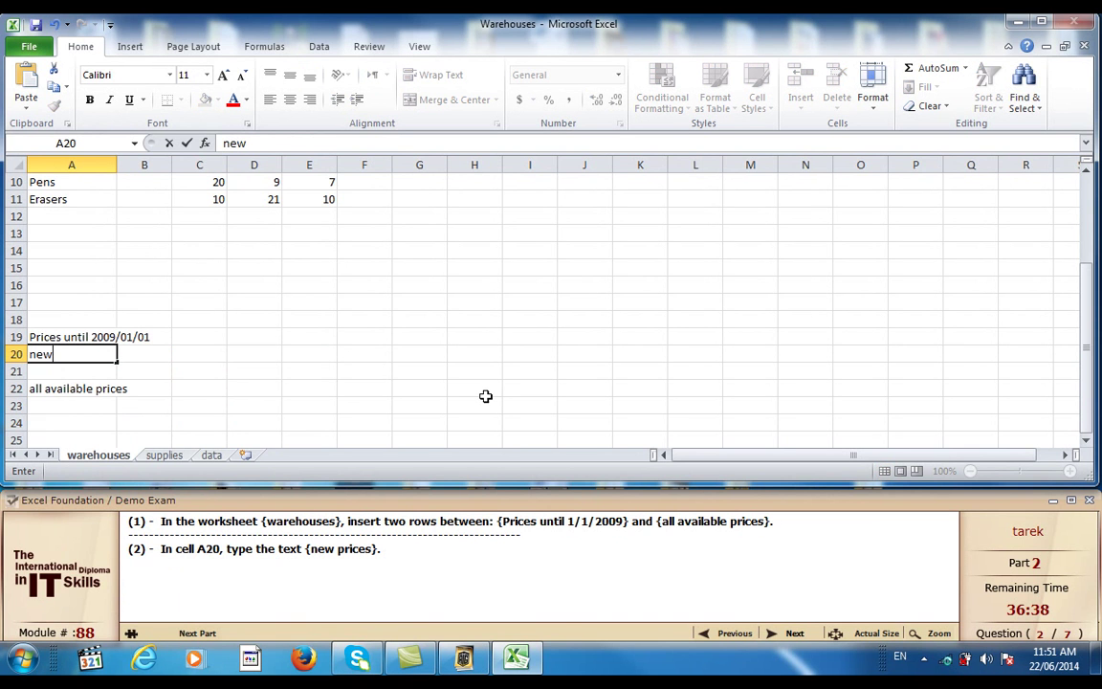
type("pri")
type("ces")
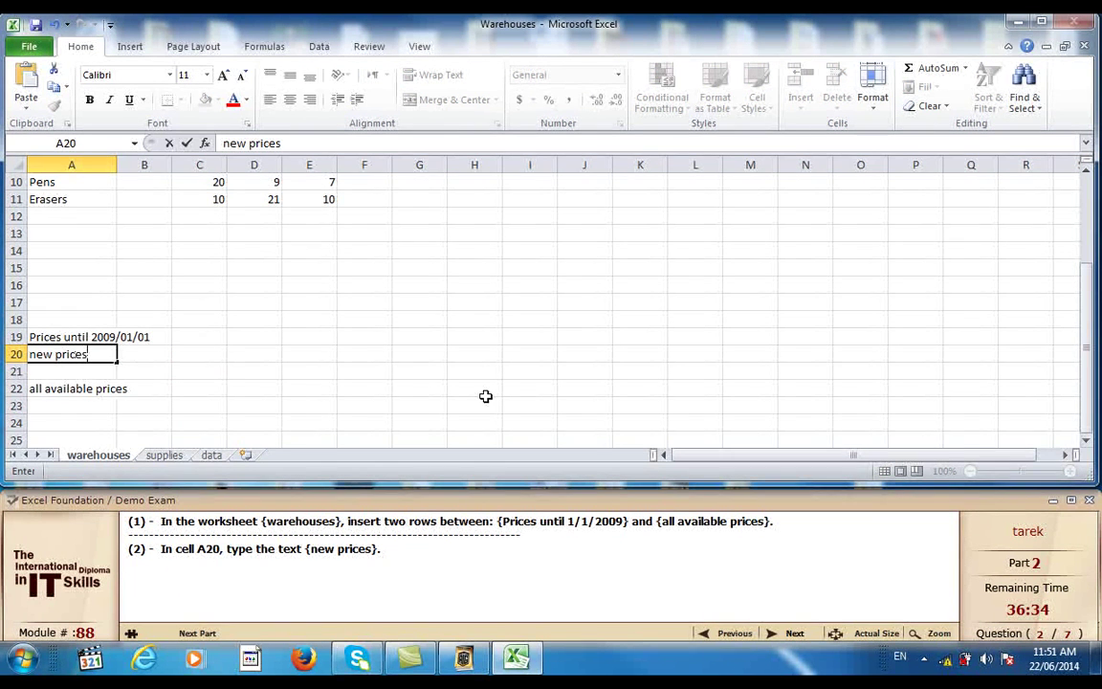
key("Return")
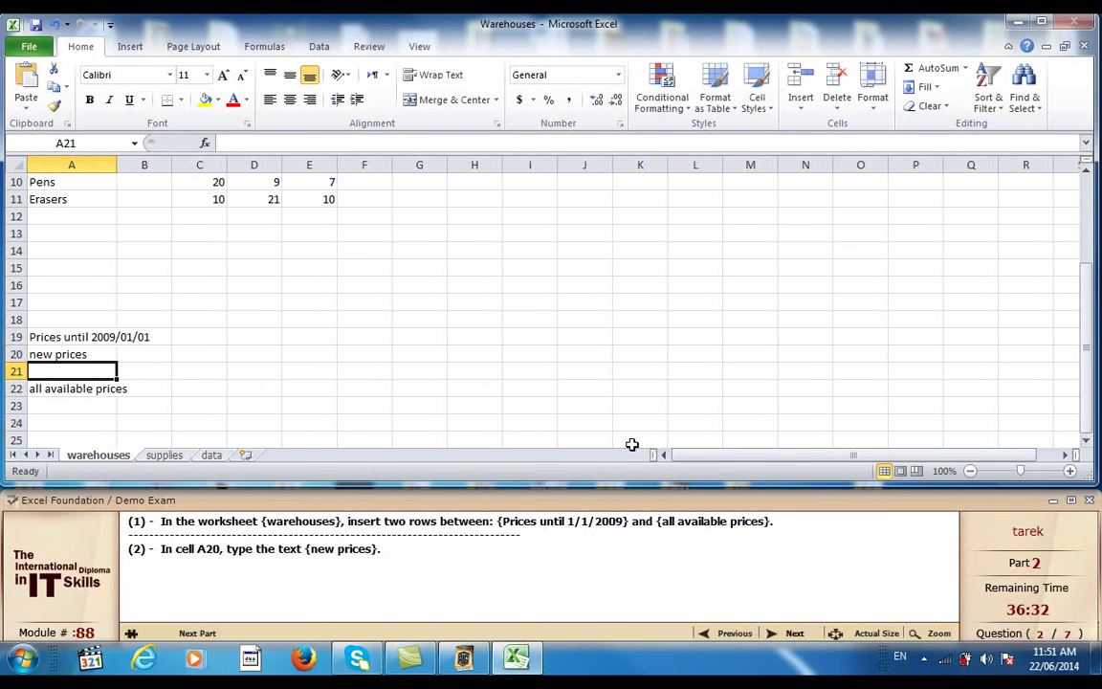
left_click(796, 641)
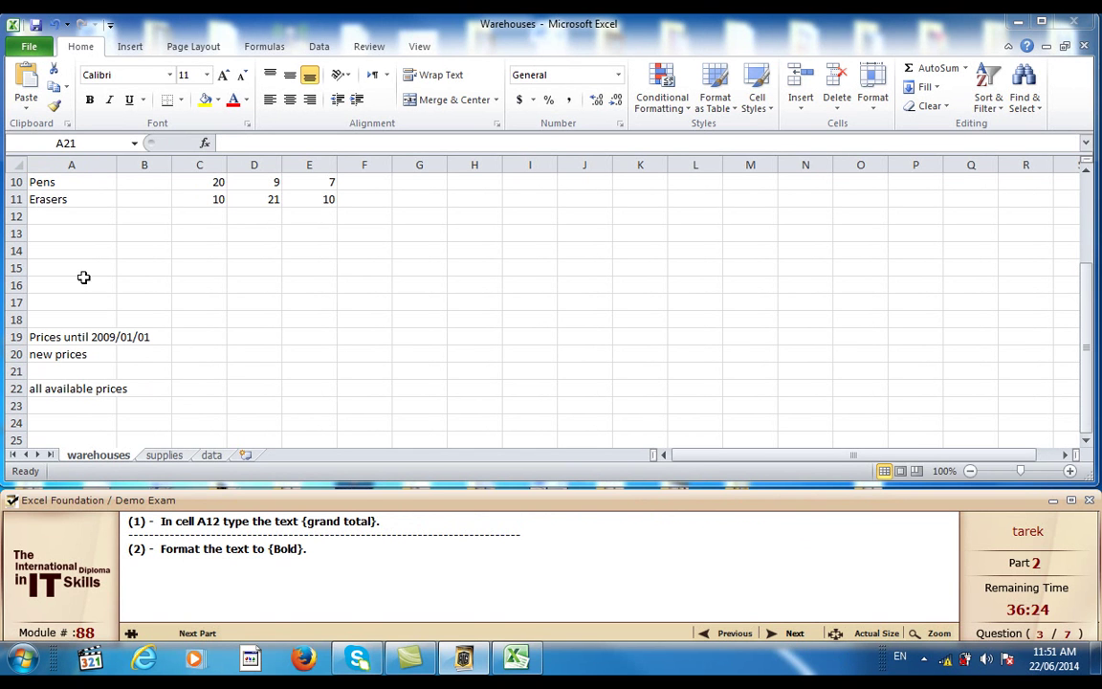
Step: Enter 'grand total' in A12, make it bold, and advance to question 4
left_click(60, 218)
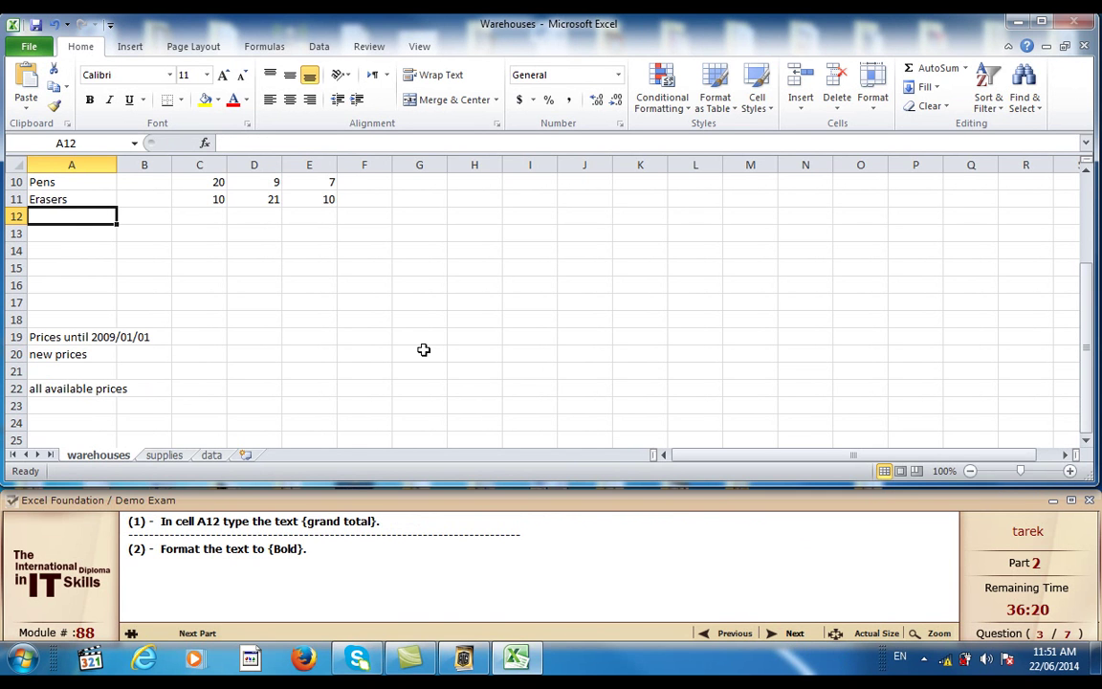
type("gr")
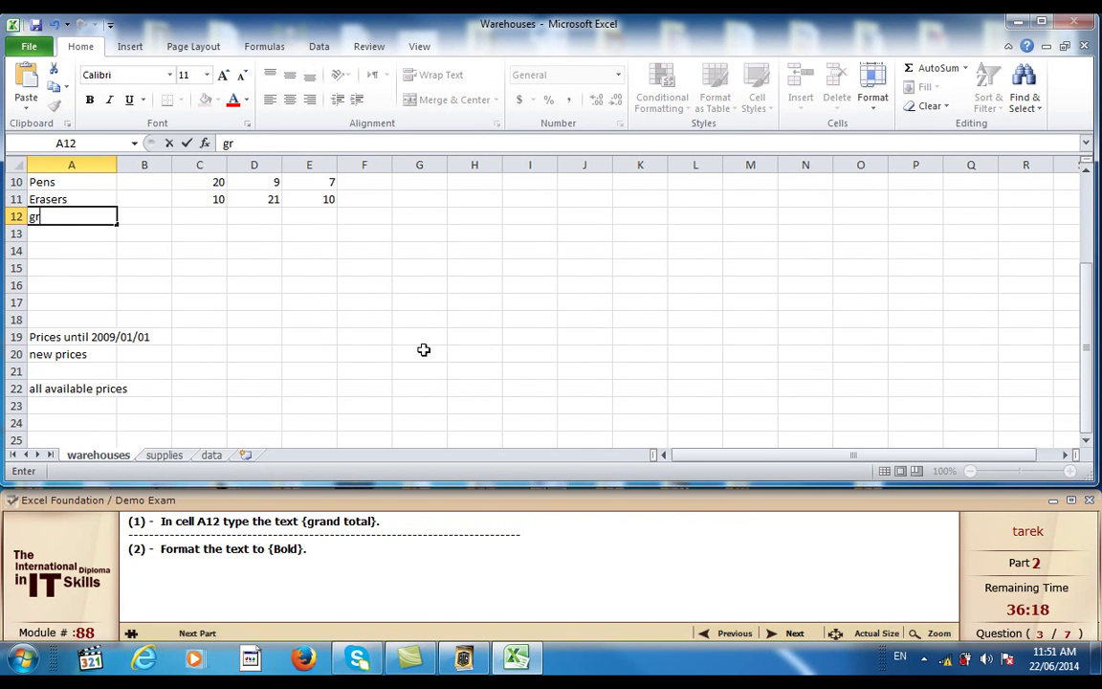
type("and t")
type("otal")
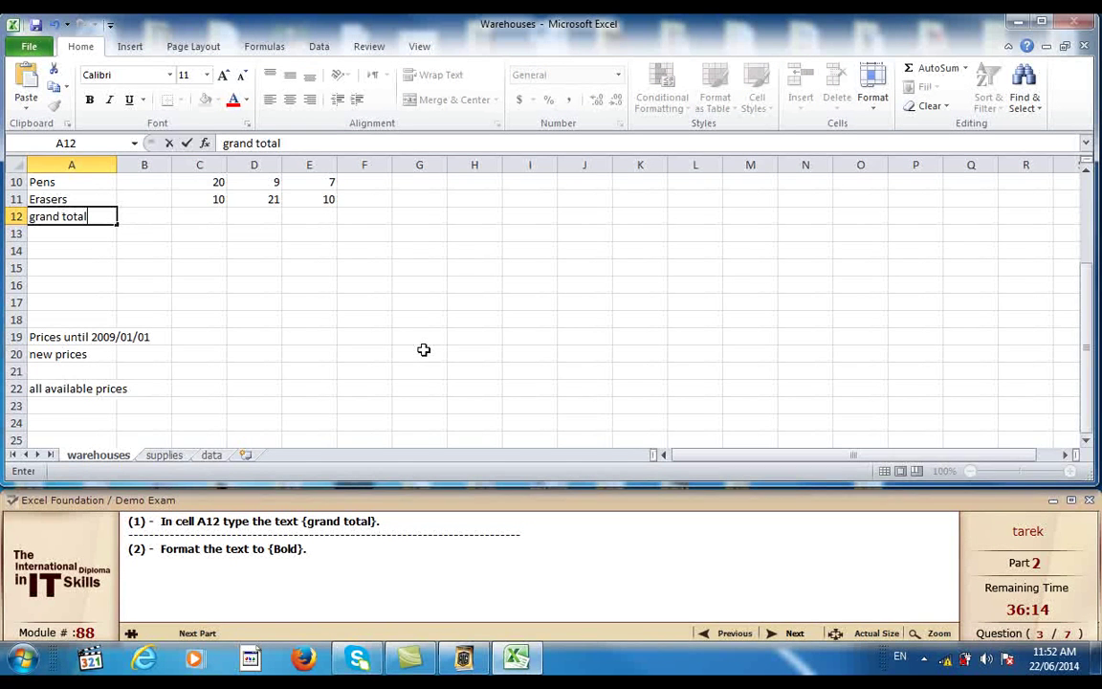
key("Return")
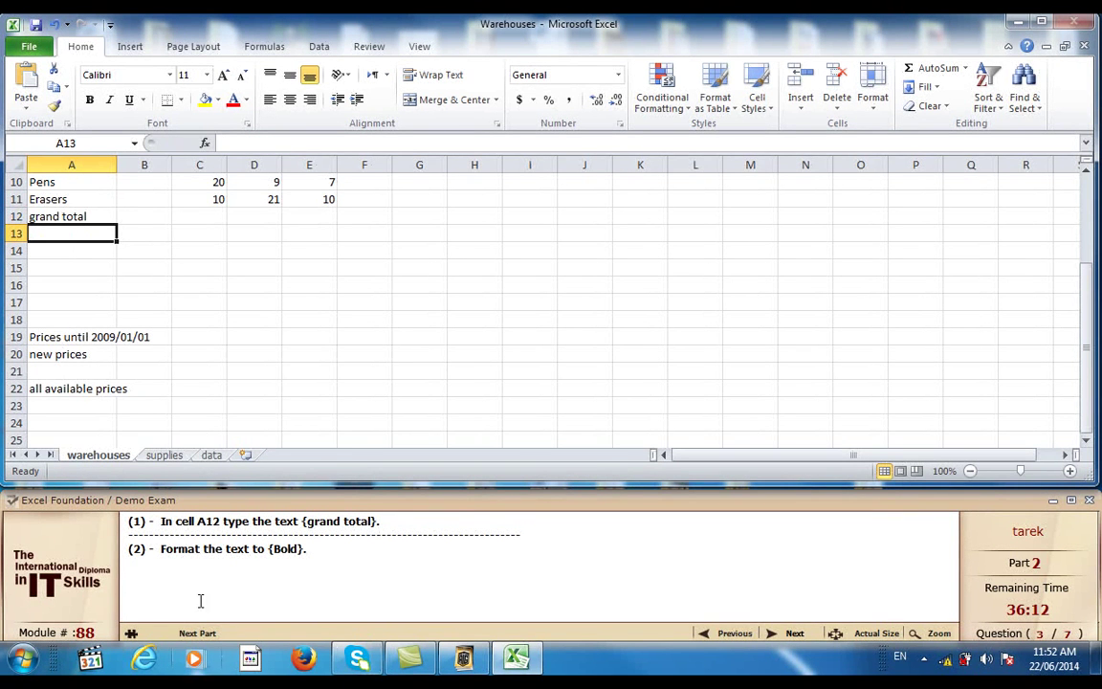
left_click(55, 217)
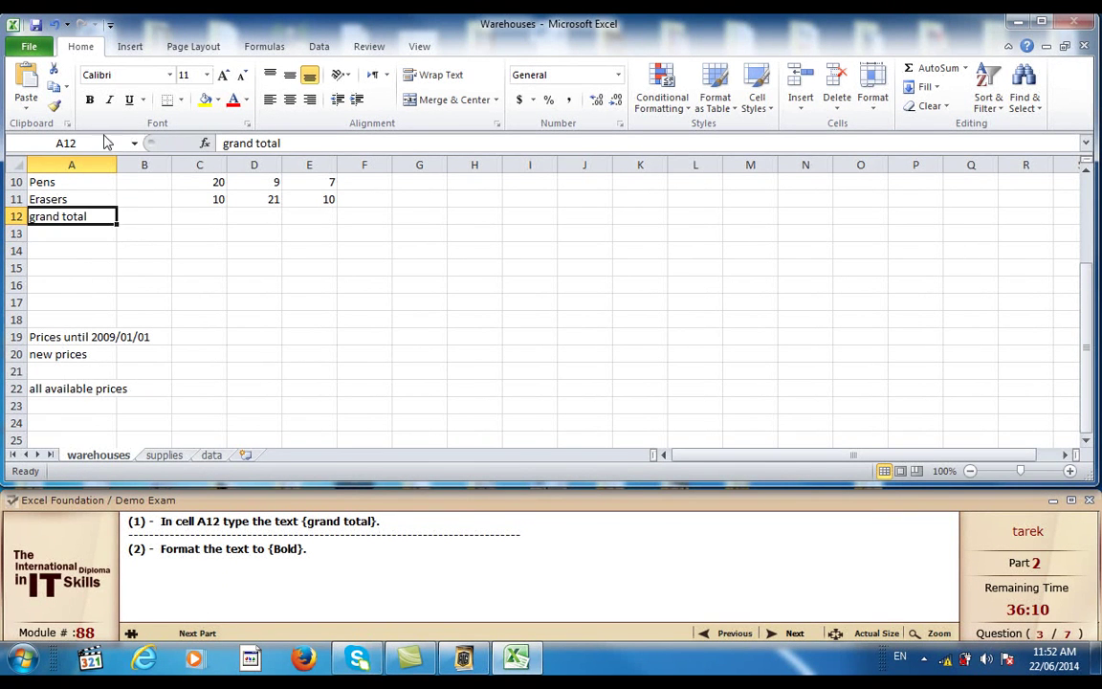
left_click(90, 102)
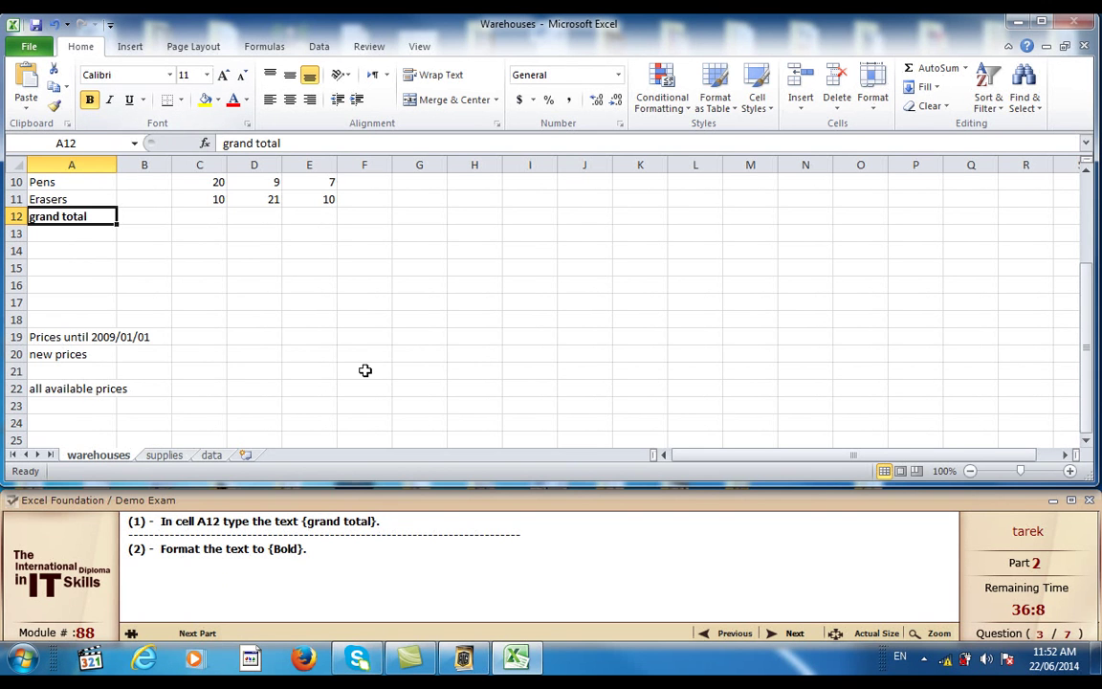
left_click(793, 633)
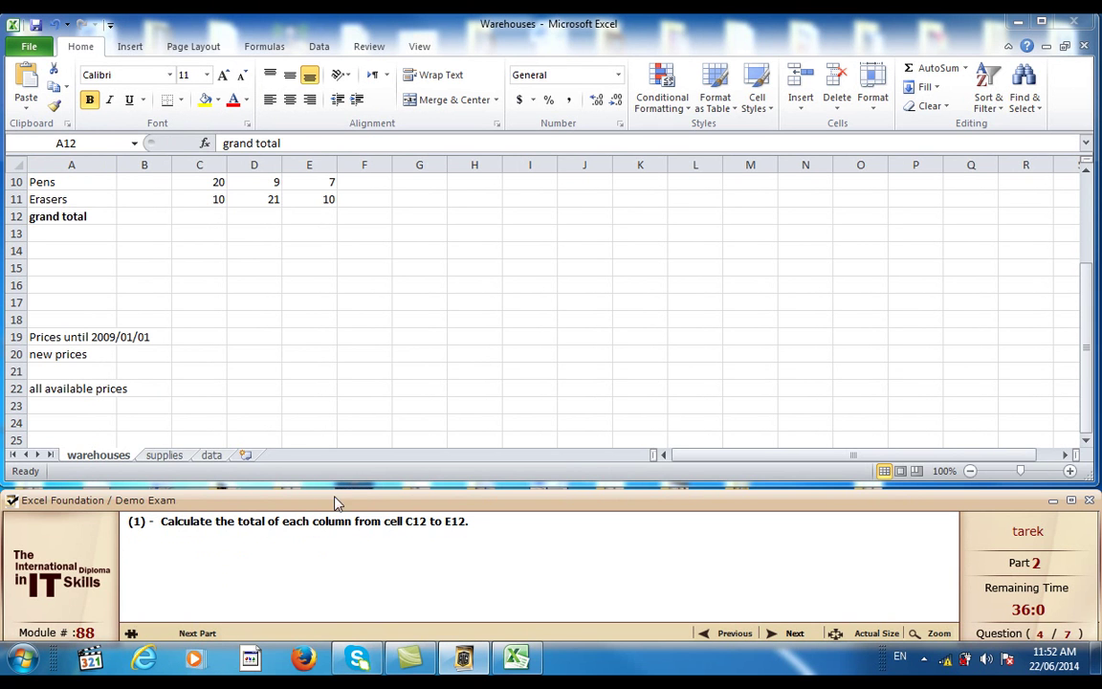
Step: AutoSum cells C12, D12 and E12 for totals 110, 80 and 76, then advance to question 5
scroll(297, 353, "up", 1)
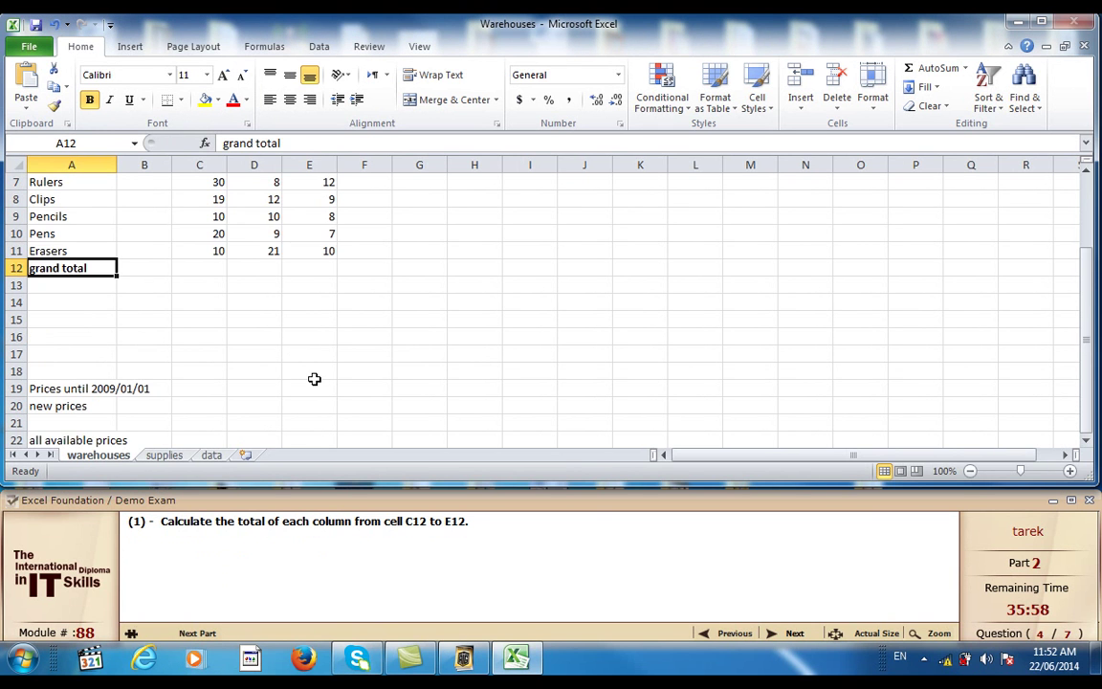
scroll(315, 378, "up", 2)
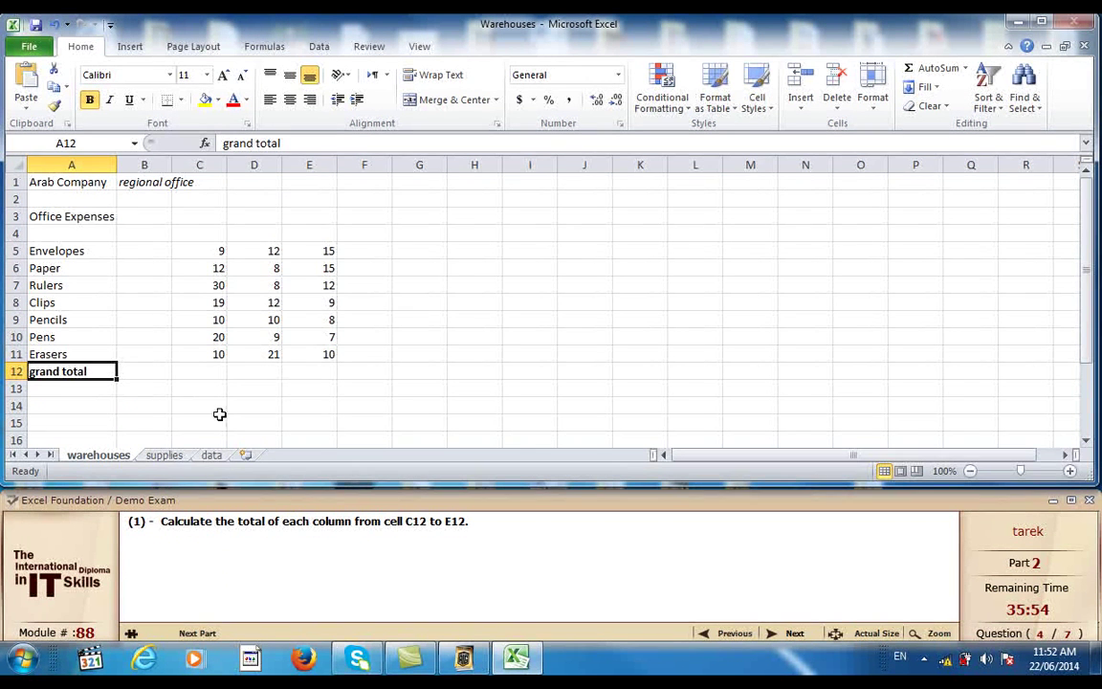
left_click(206, 371)
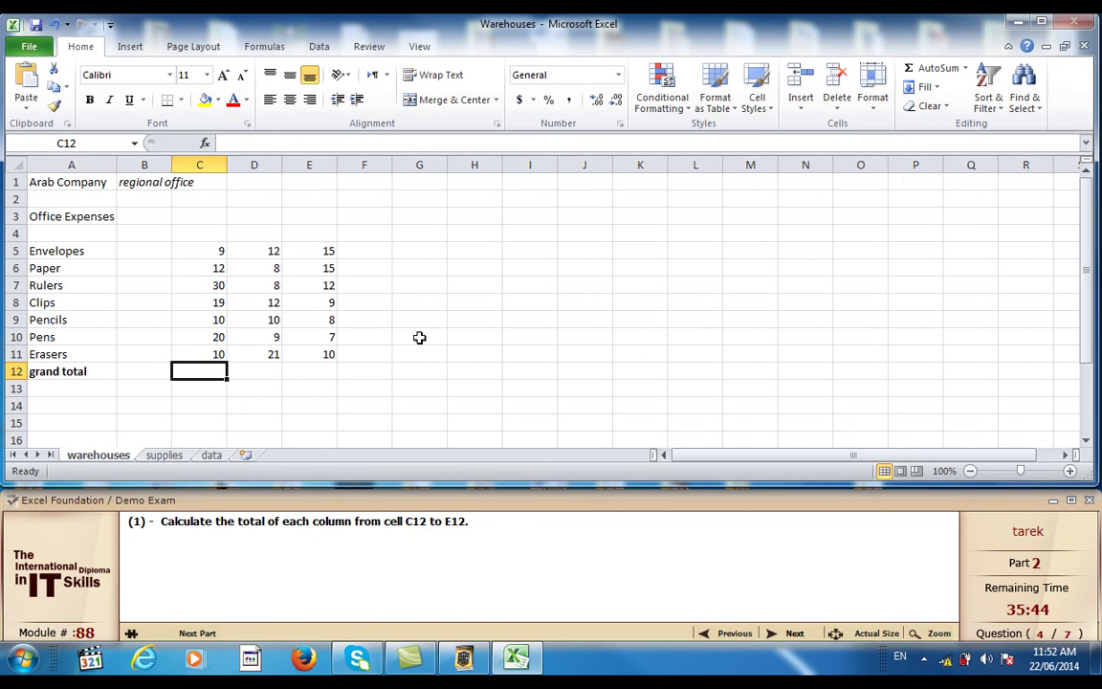
double_click(940, 69)
left_click(266, 366)
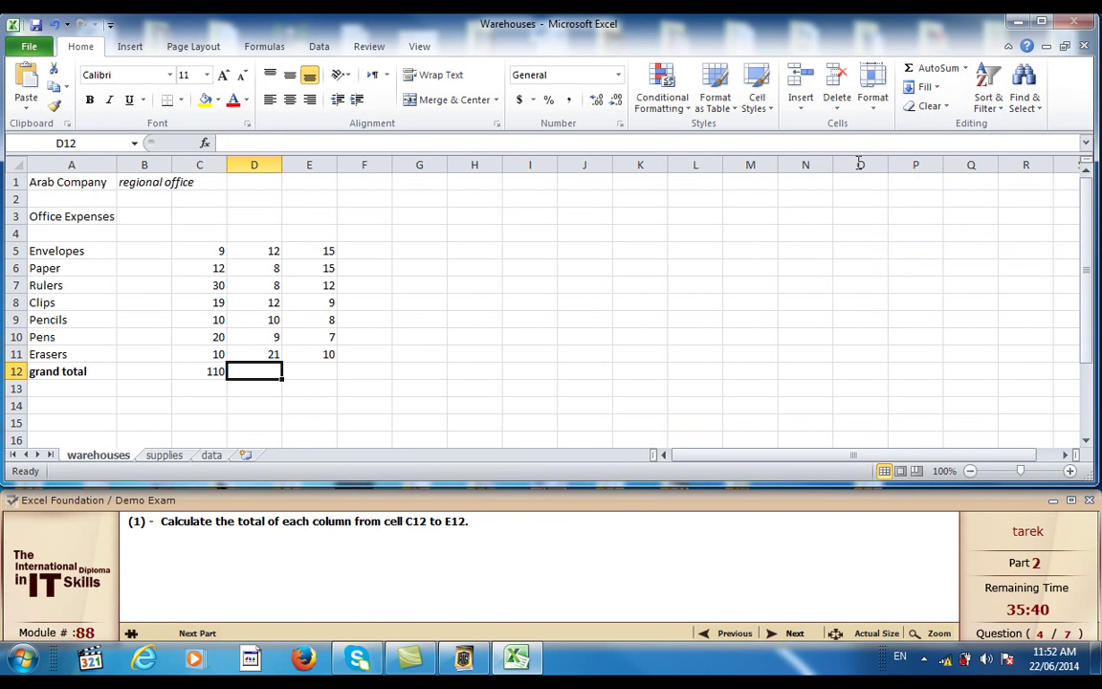
double_click(940, 69)
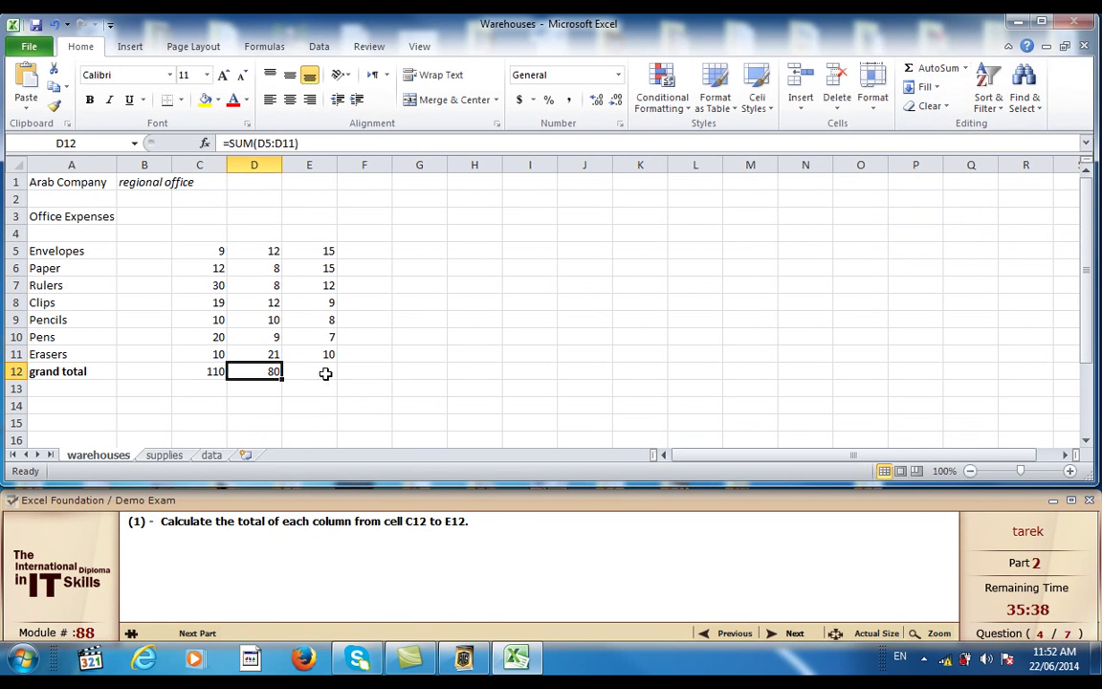
left_click(324, 369)
double_click(942, 73)
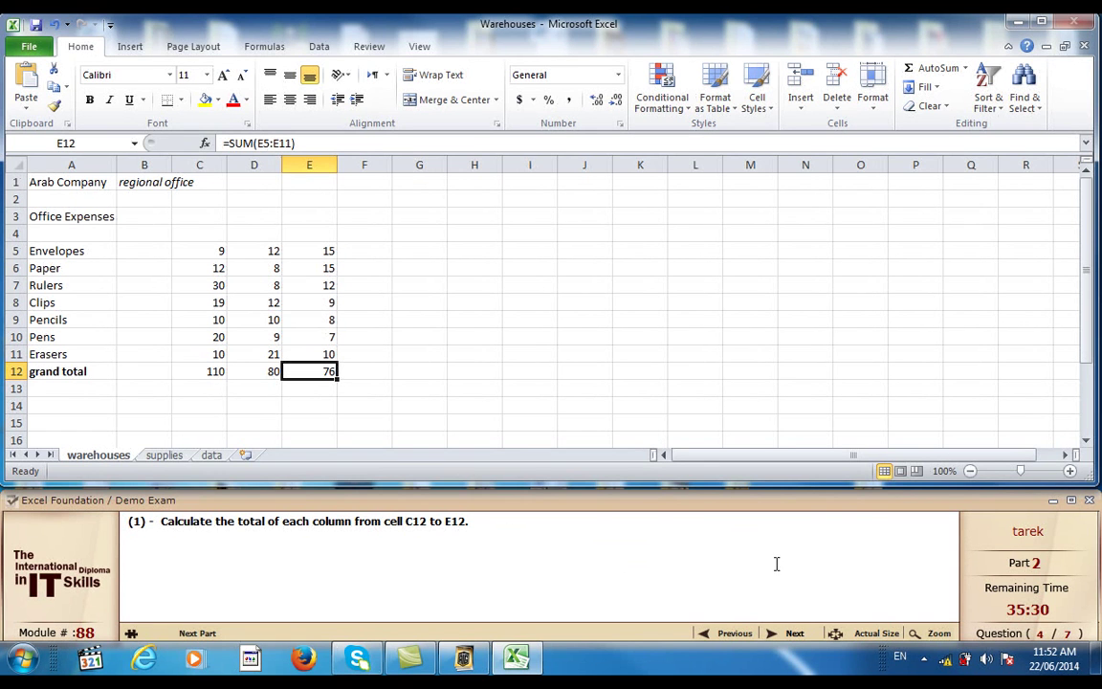
left_click(794, 633)
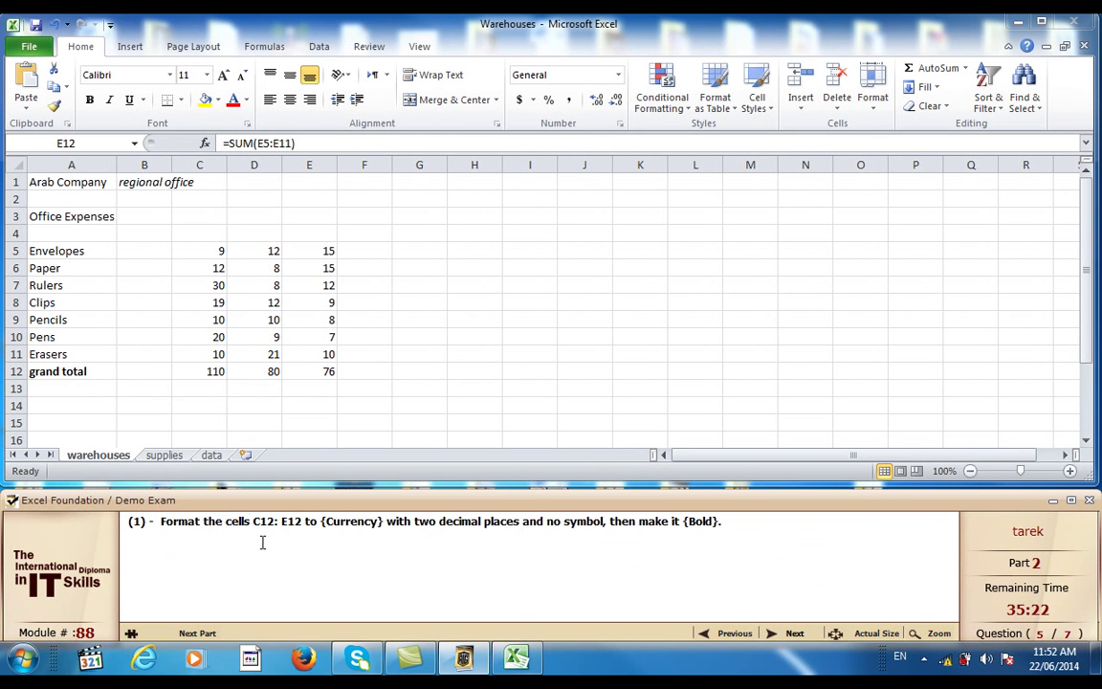
Step: Format totals C12:E12 as bold Currency with symbol None, then advance to question 6
left_click(197, 372)
left_click_drag(195, 371, 307, 375)
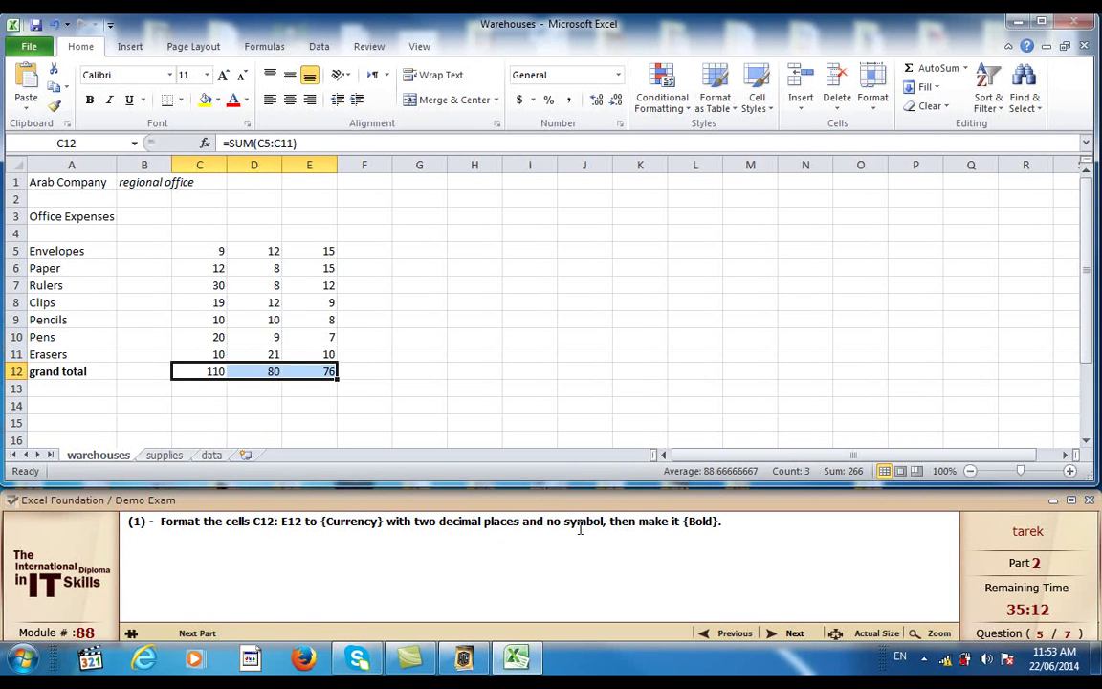
right_click(283, 375)
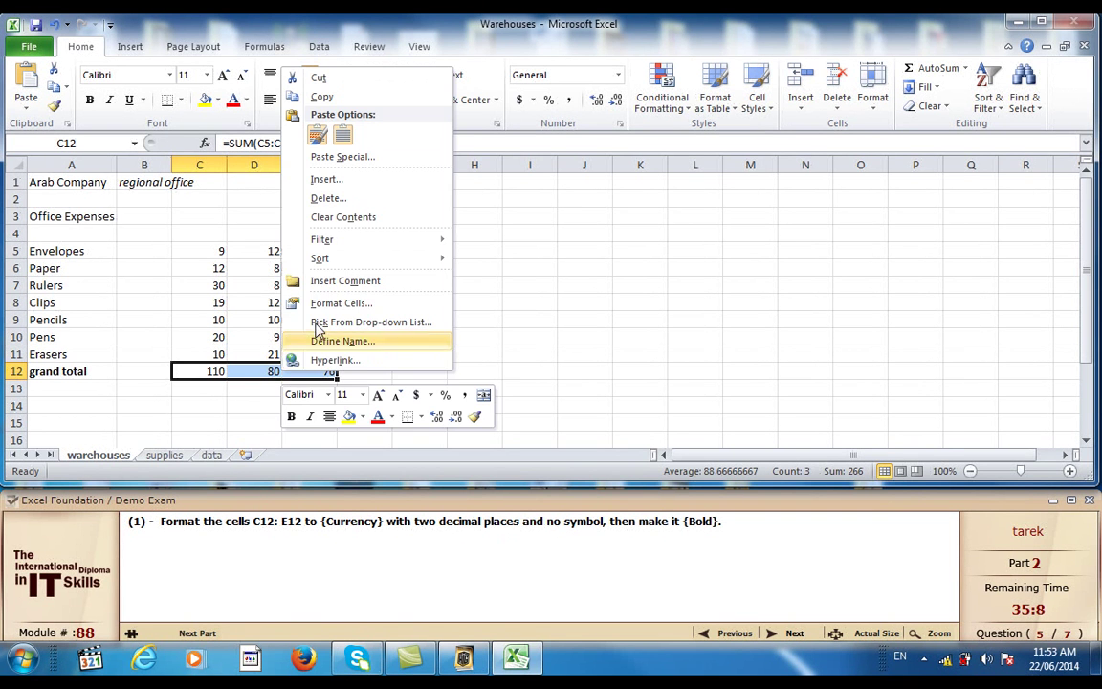
left_click(381, 303)
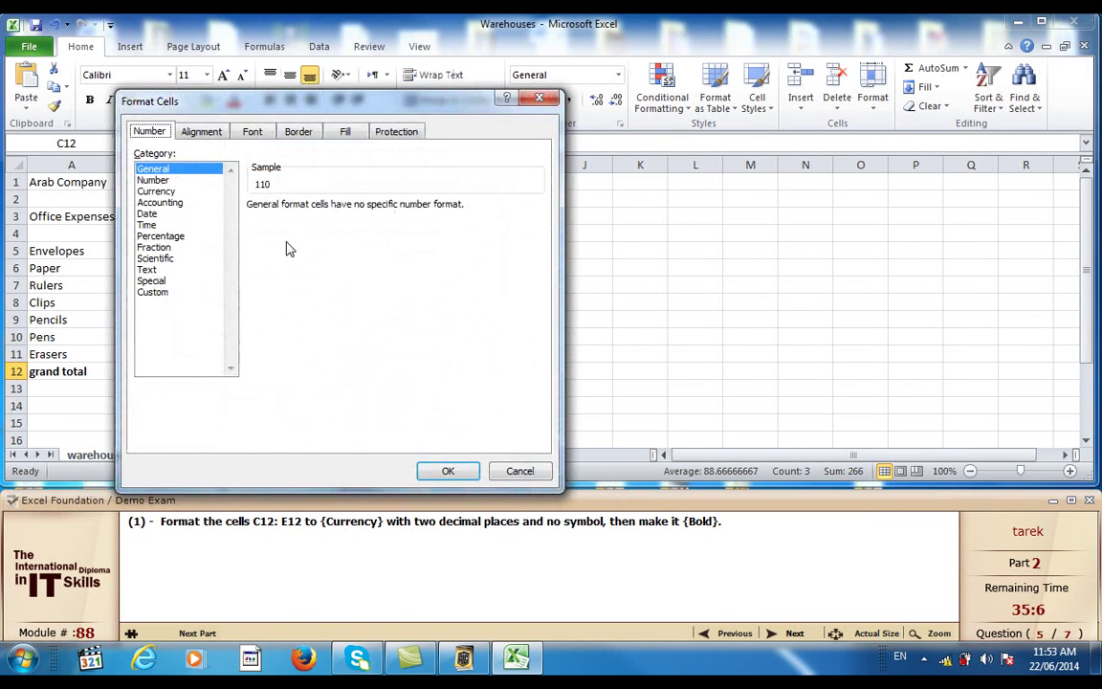
left_click(158, 191)
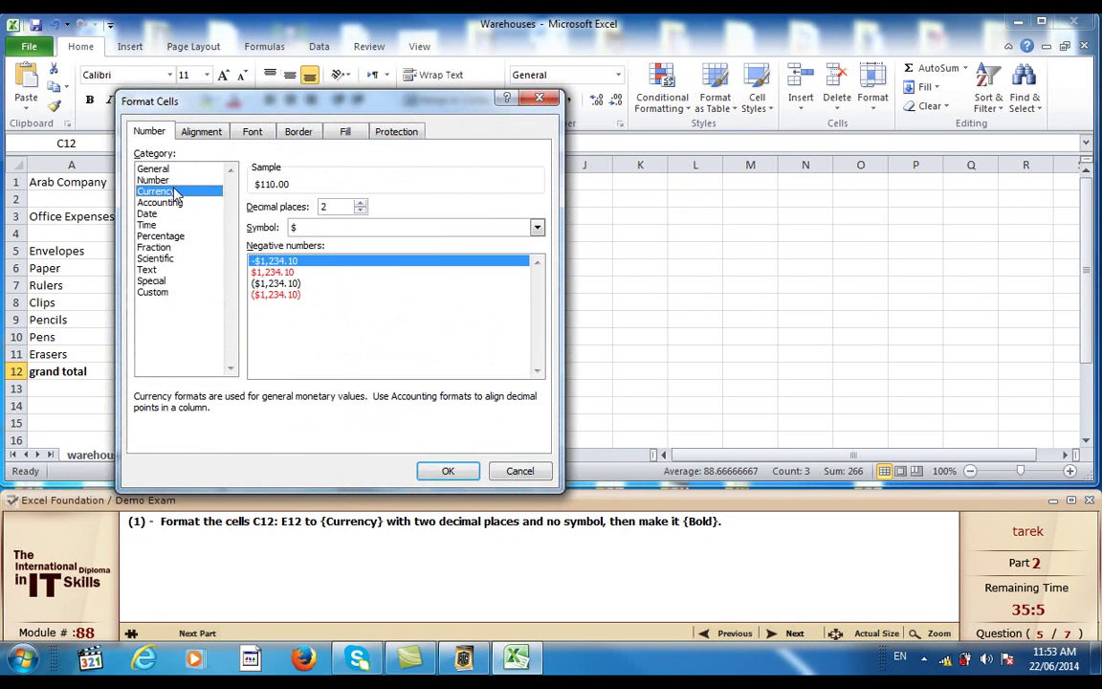
left_click(436, 230)
left_click(401, 247)
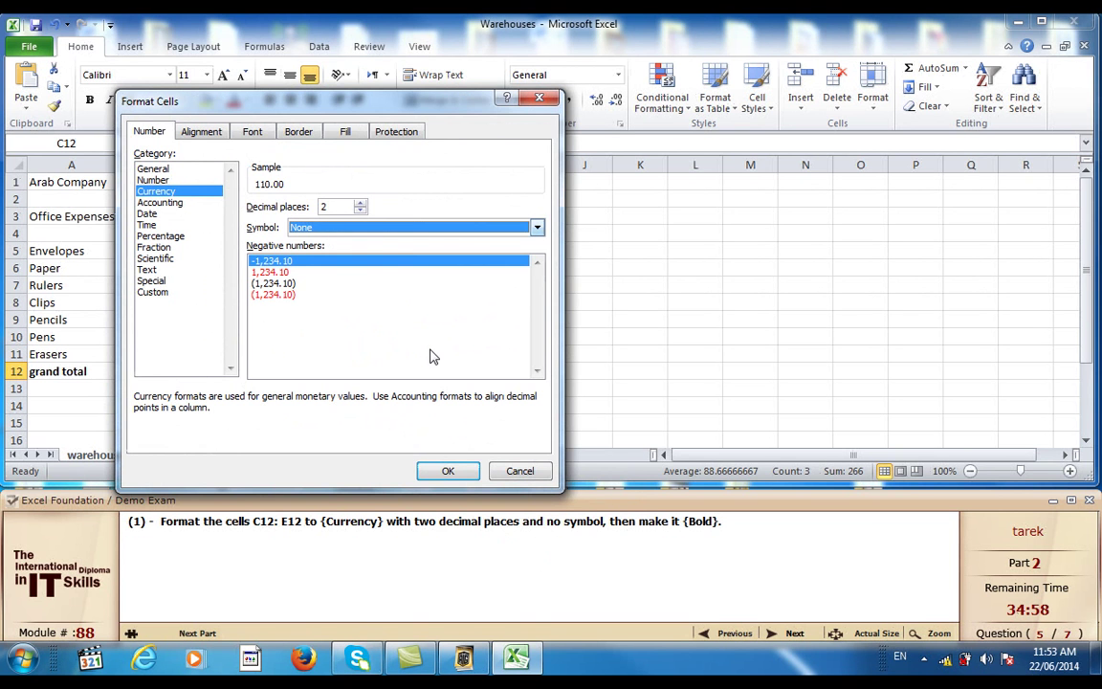
left_click(446, 469)
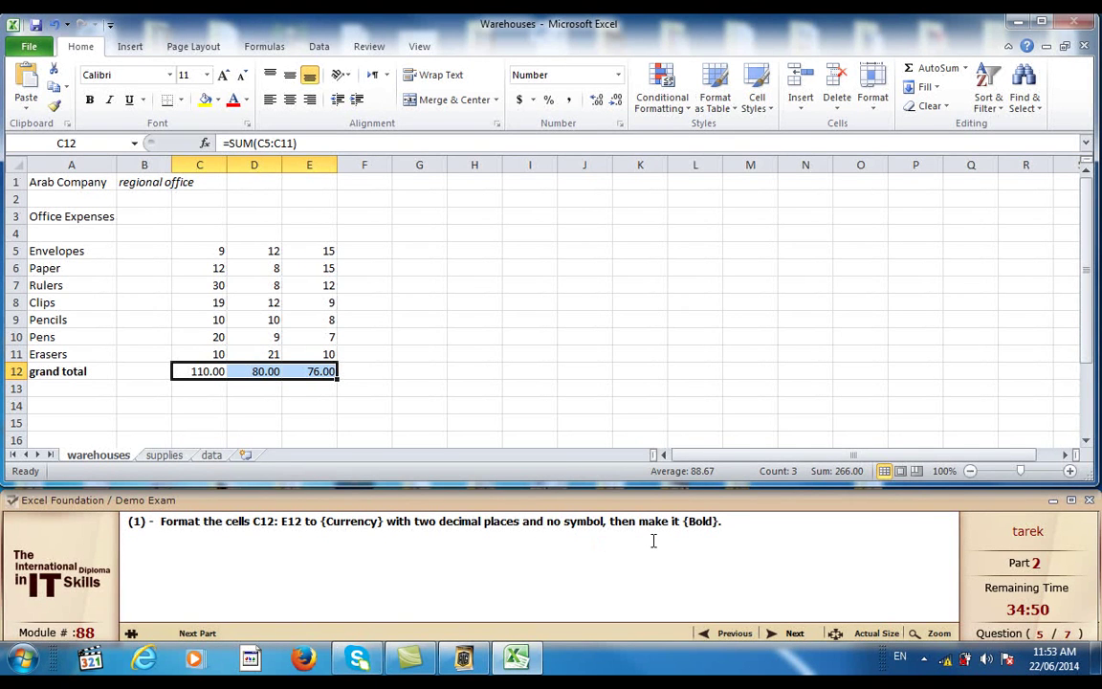
left_click(90, 100)
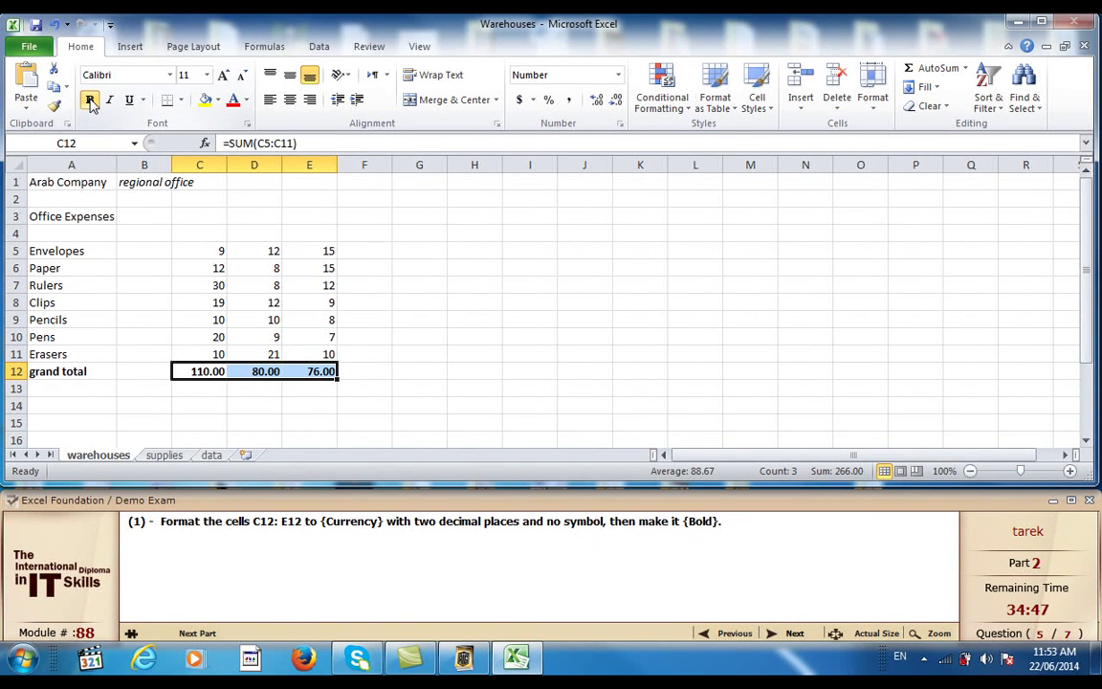
left_click(795, 635)
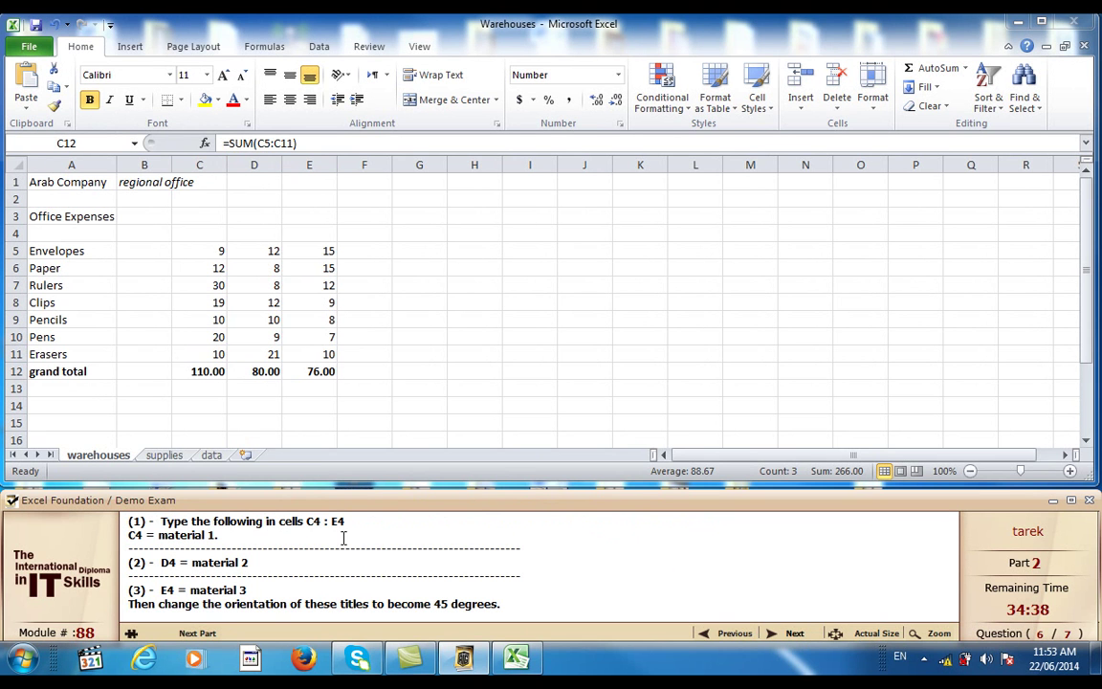
Step: Enter the titles material 1, material 2 and material 3 in C4:E4
left_click(198, 221)
left_click(202, 232)
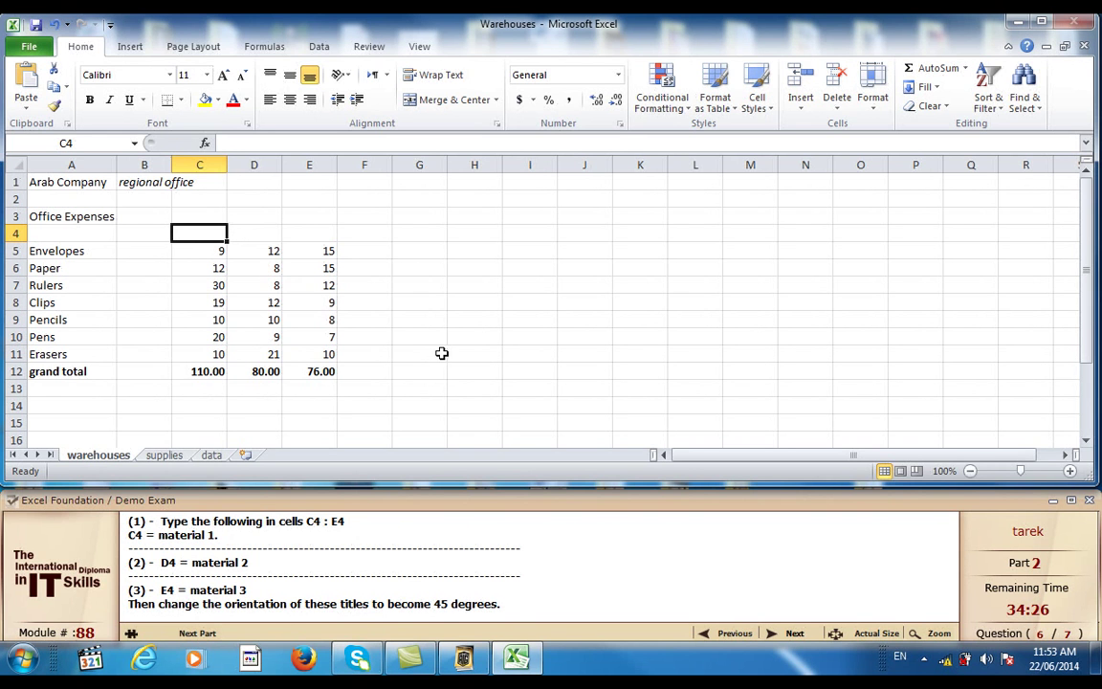
type("ma")
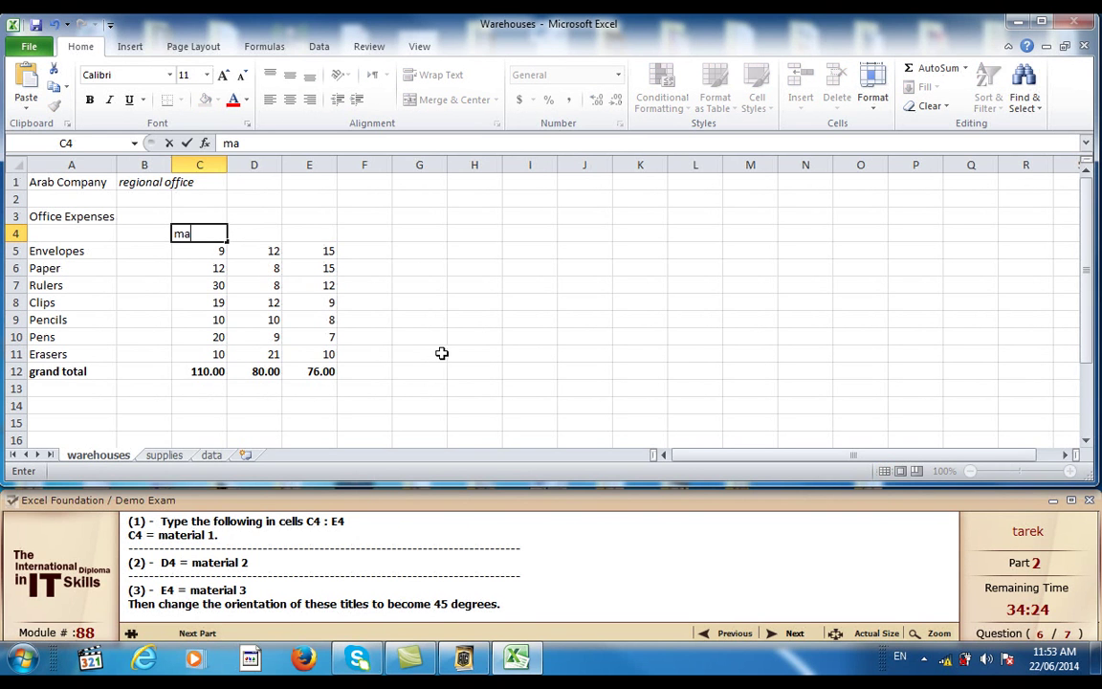
left_click(623, 673)
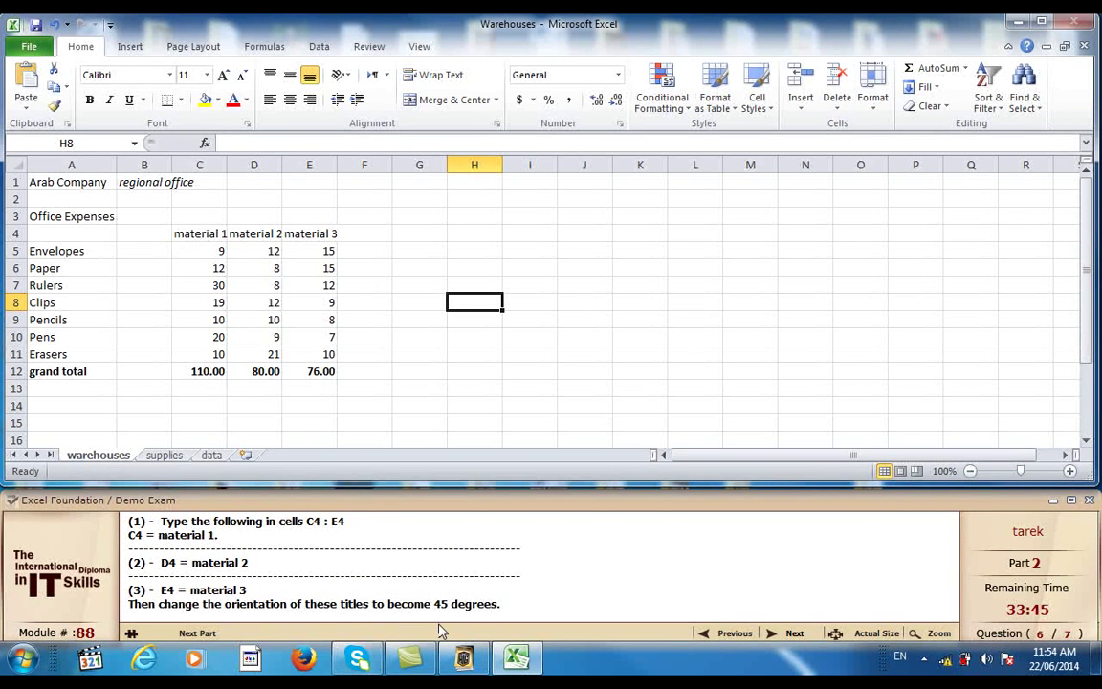
Step: Rotate the C4:E4 titles to 45 degrees, then advance to the final question
left_click_drag(201, 233, 304, 234)
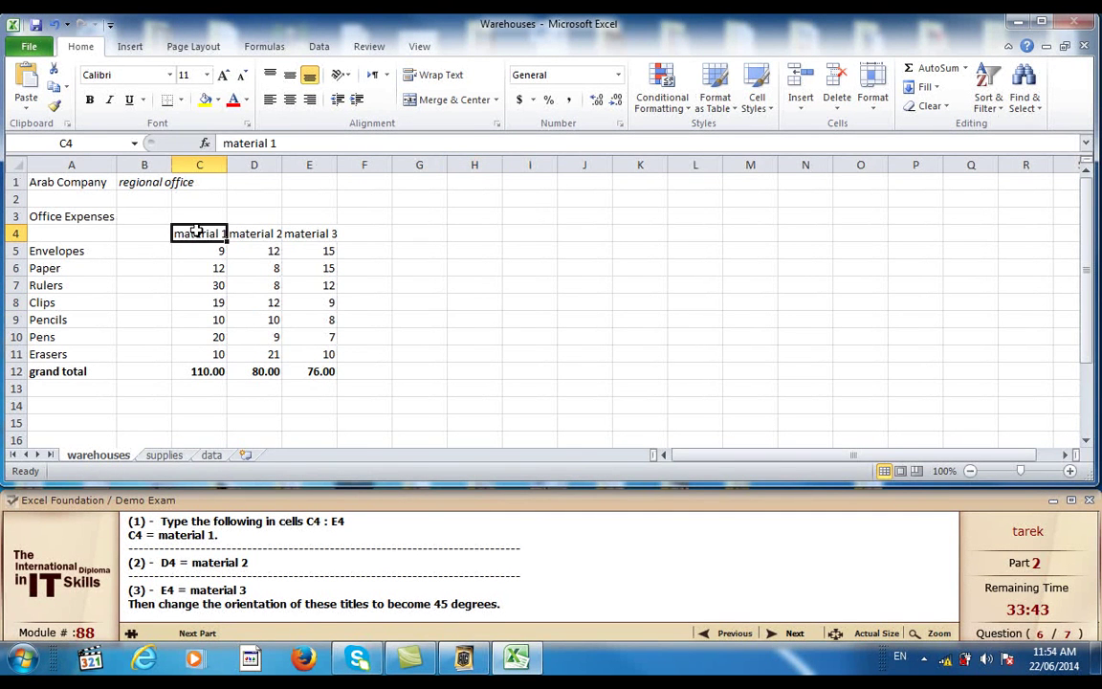
right_click(304, 235)
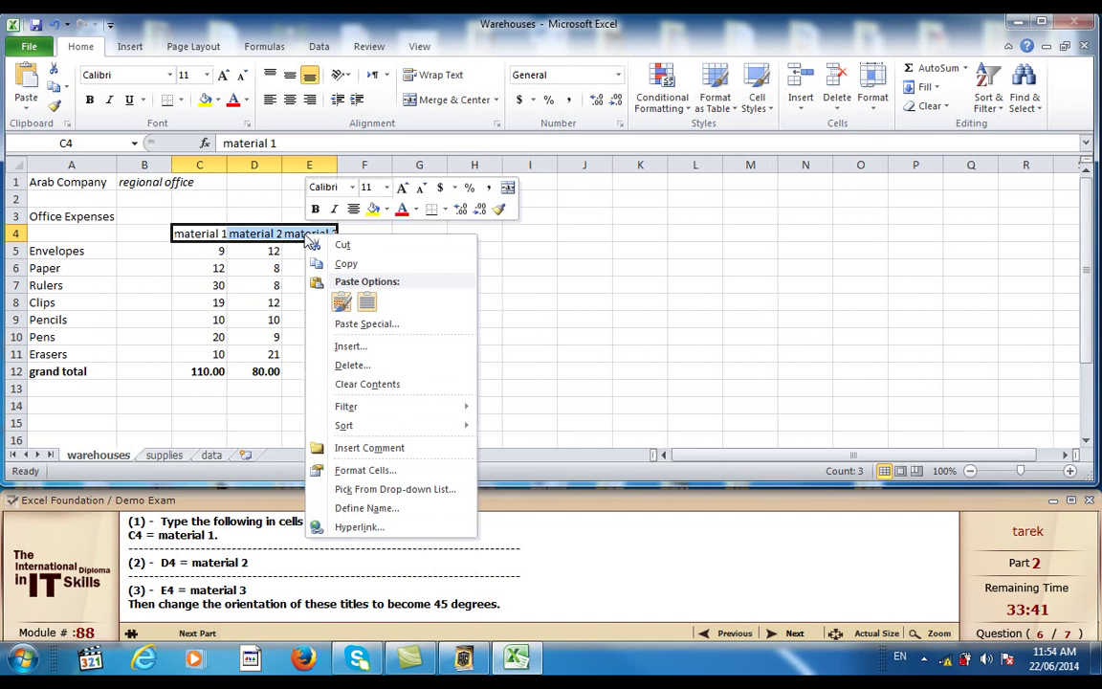
left_click(369, 470)
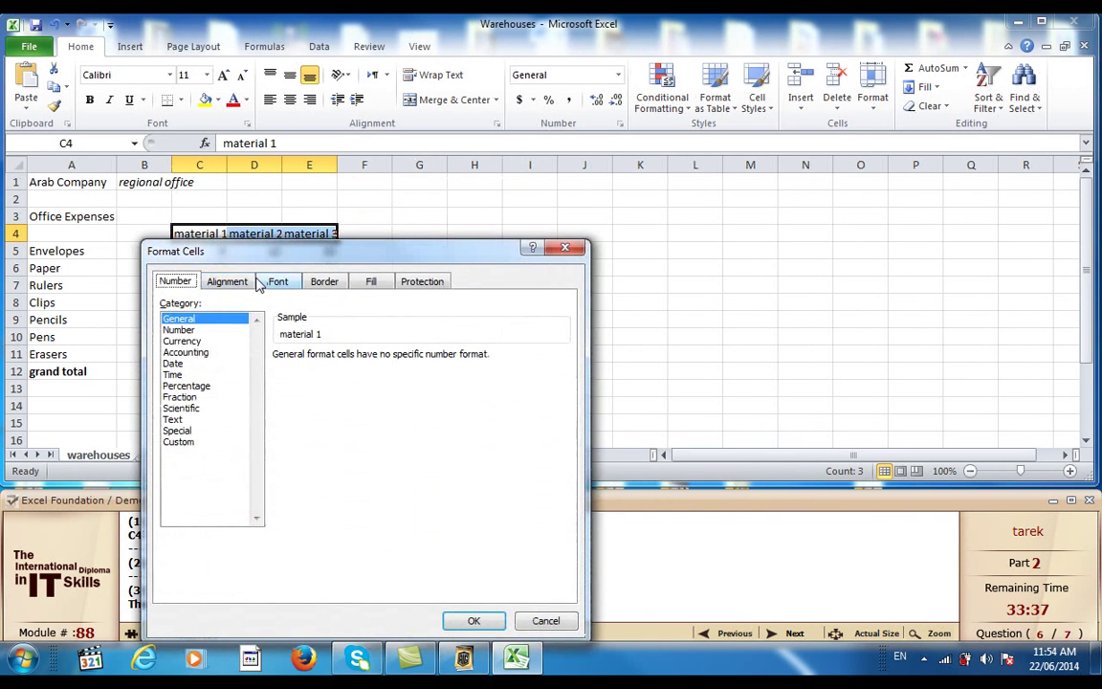
left_click(227, 280)
left_click_drag(306, 251, 372, 118)
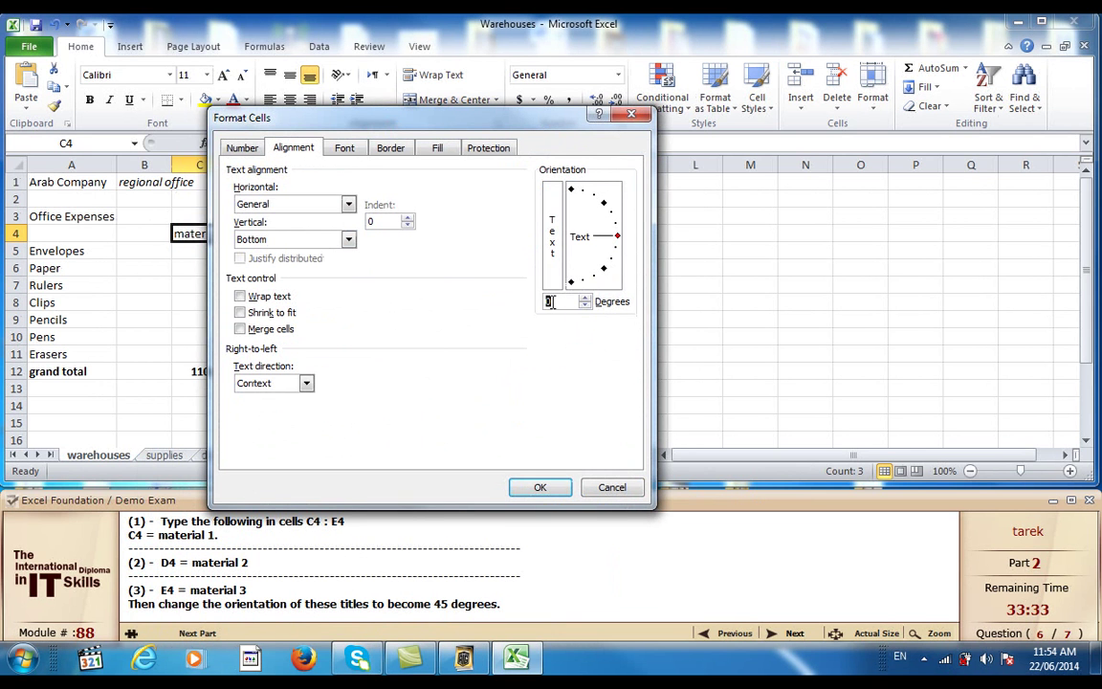
type("45")
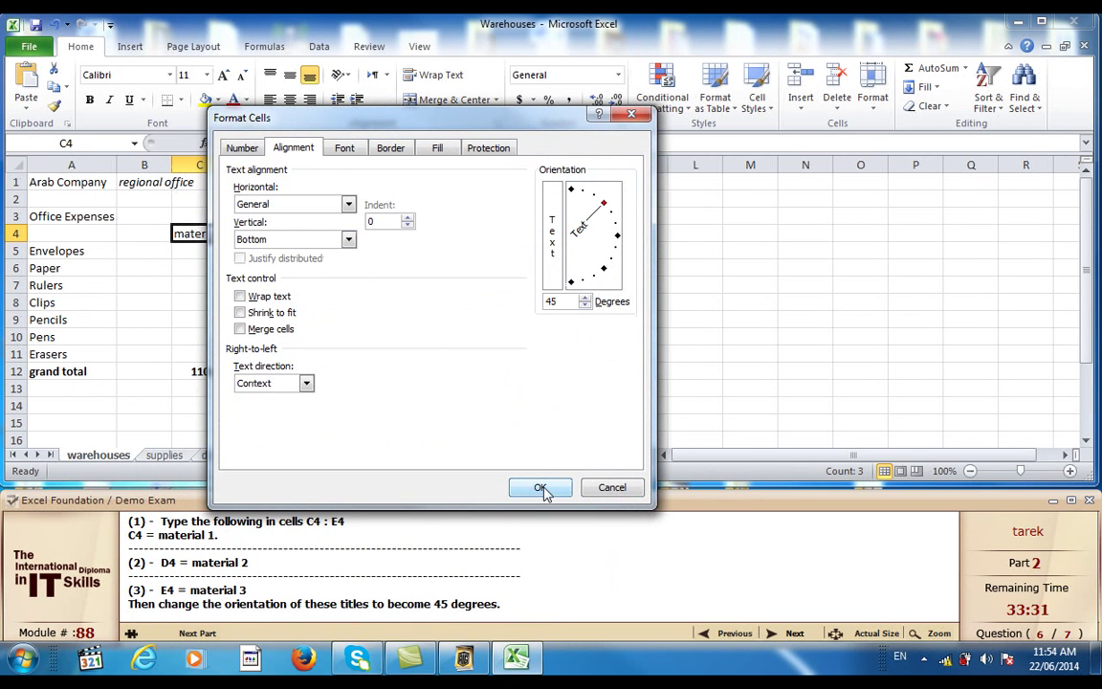
left_click(540, 487)
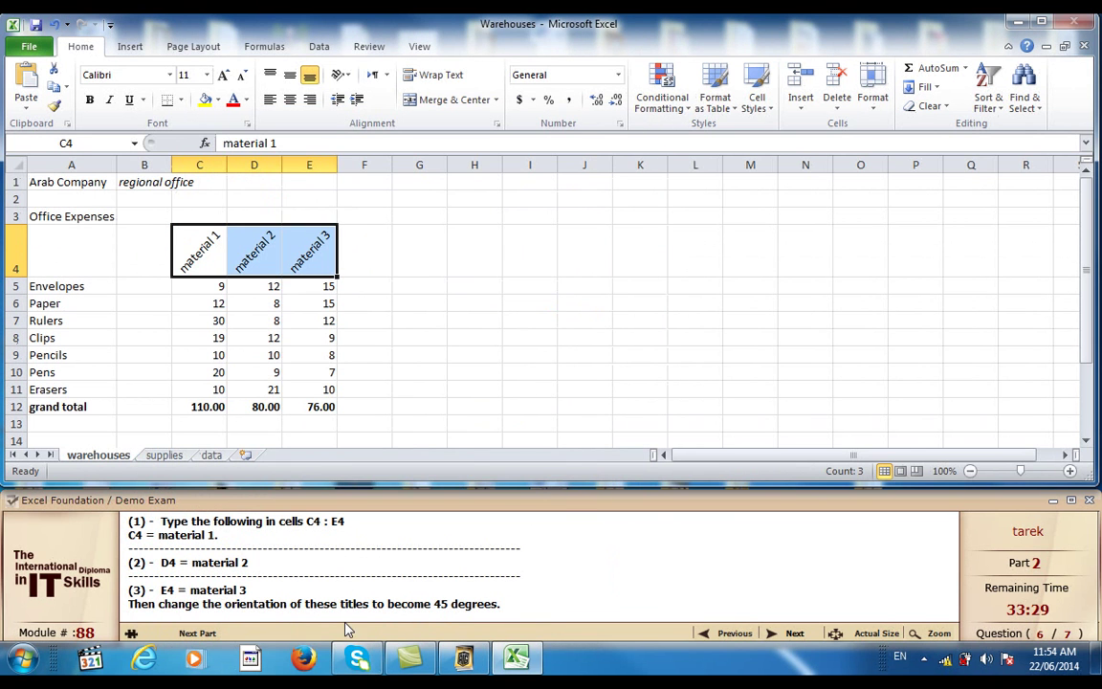
left_click(791, 632)
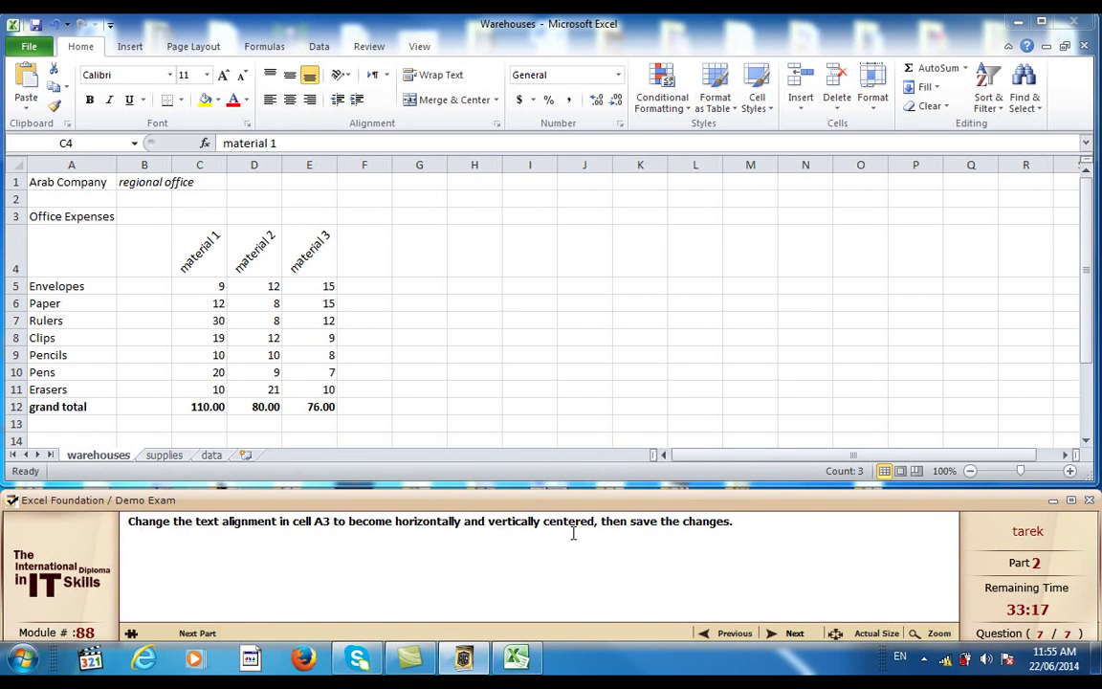
Step: Give cell A3 'Office Expenses' Center horizontal and Center vertical alignment in Format Cells
left_click(57, 217)
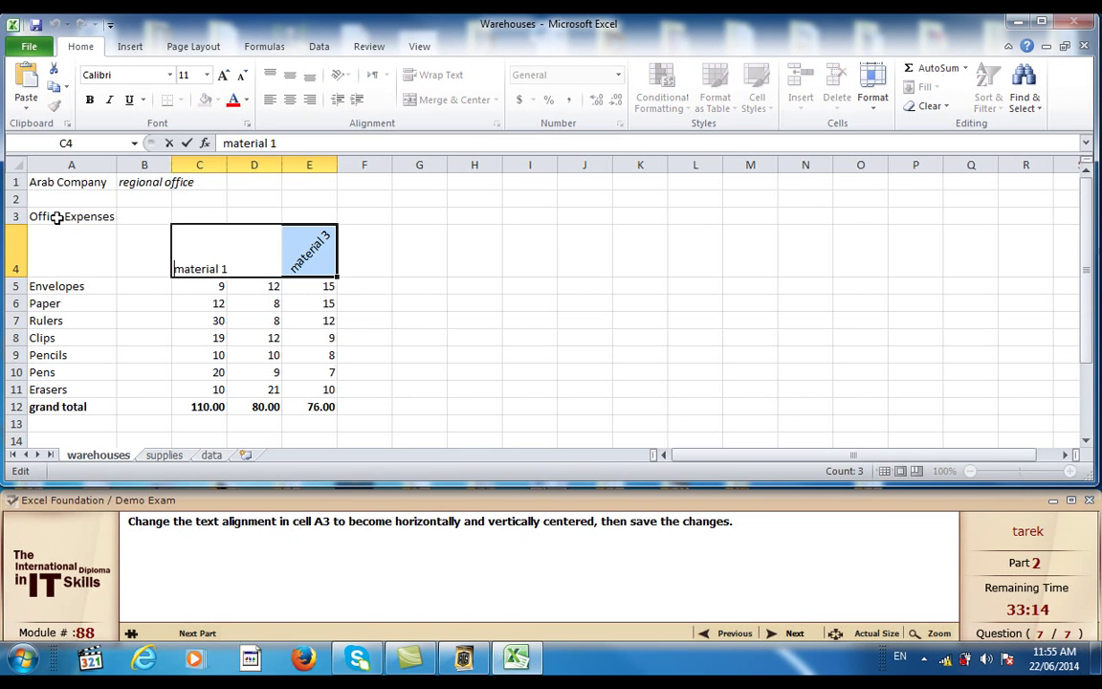
left_click(660, 668)
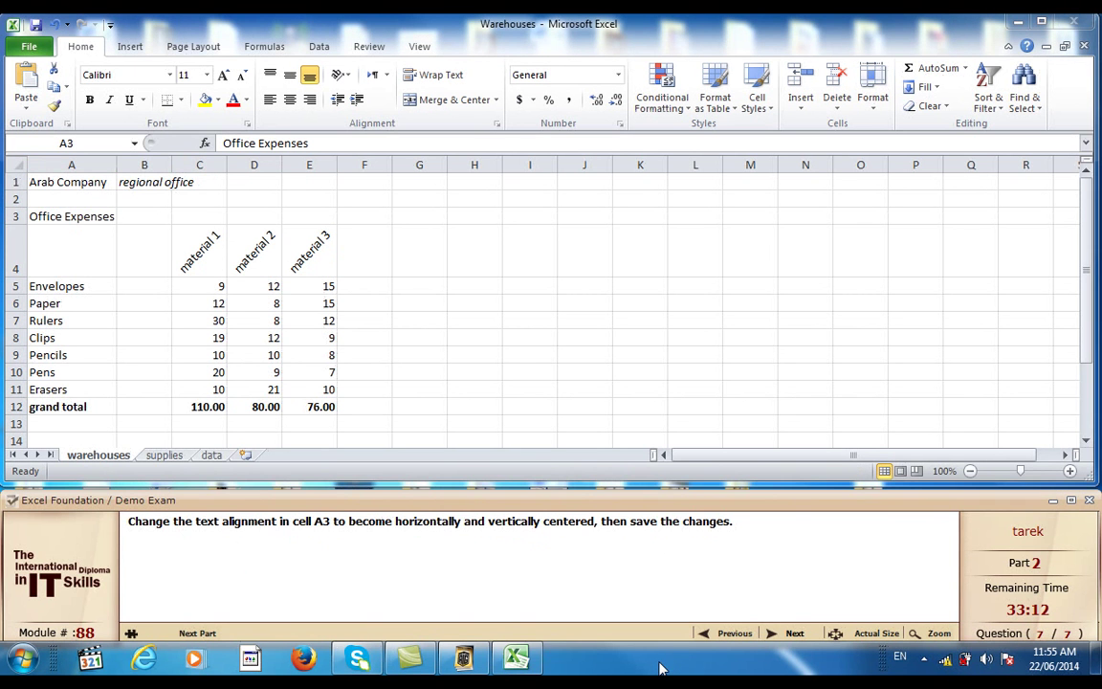
left_click(84, 214)
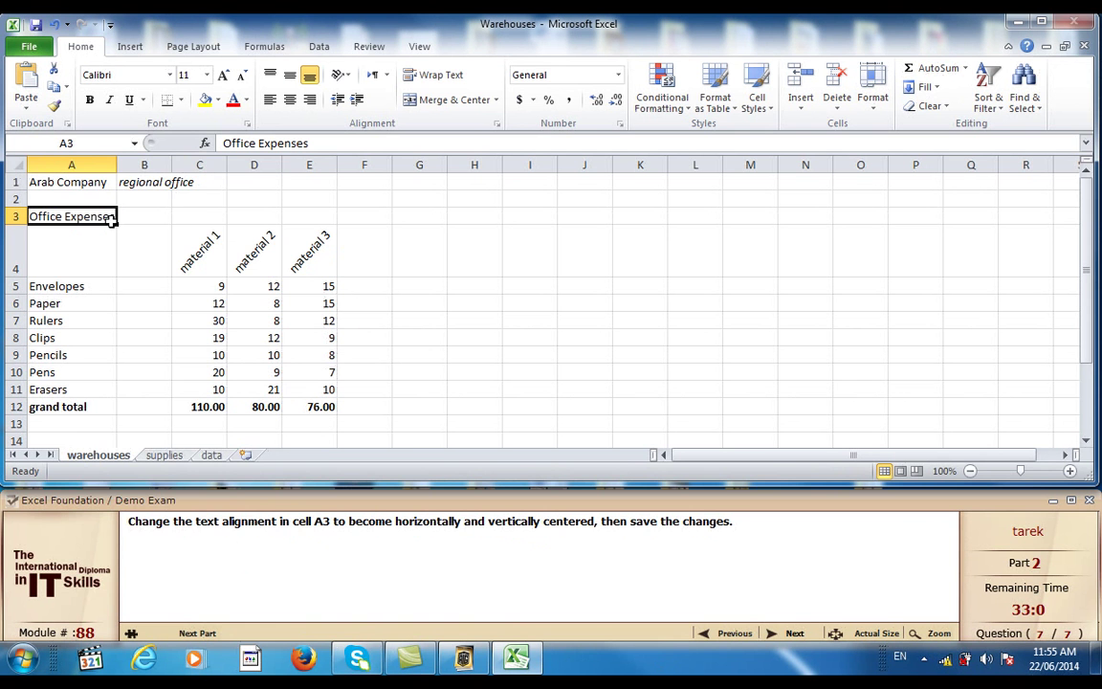
right_click(78, 218)
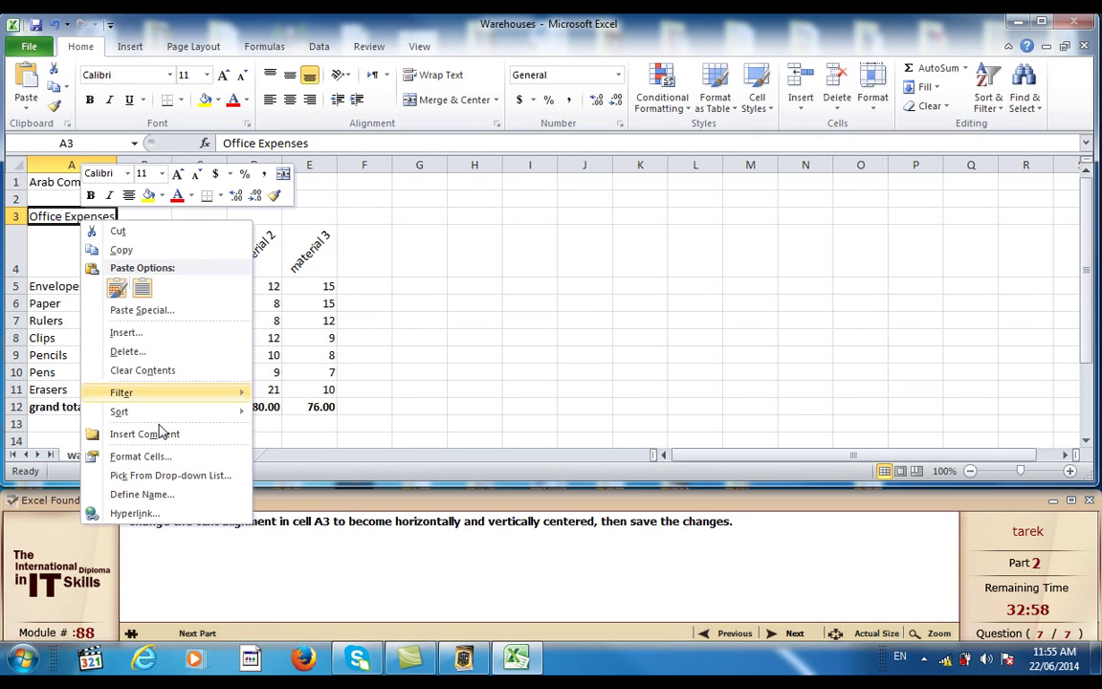
left_click(144, 457)
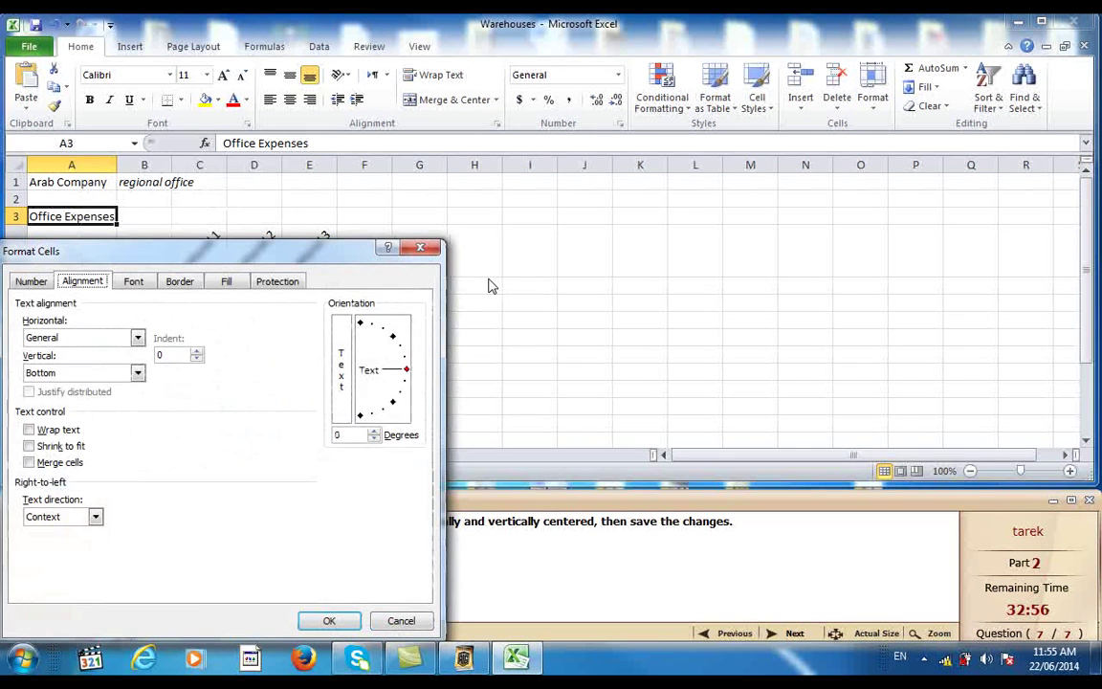
left_click_drag(338, 263, 497, 140)
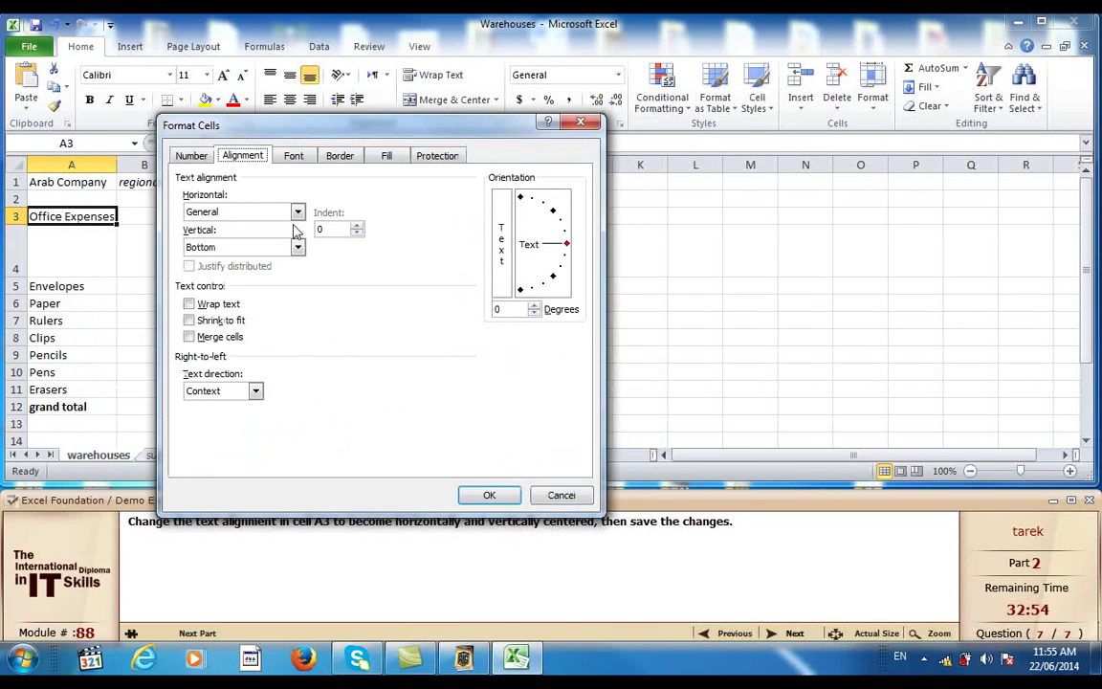
left_click(296, 213)
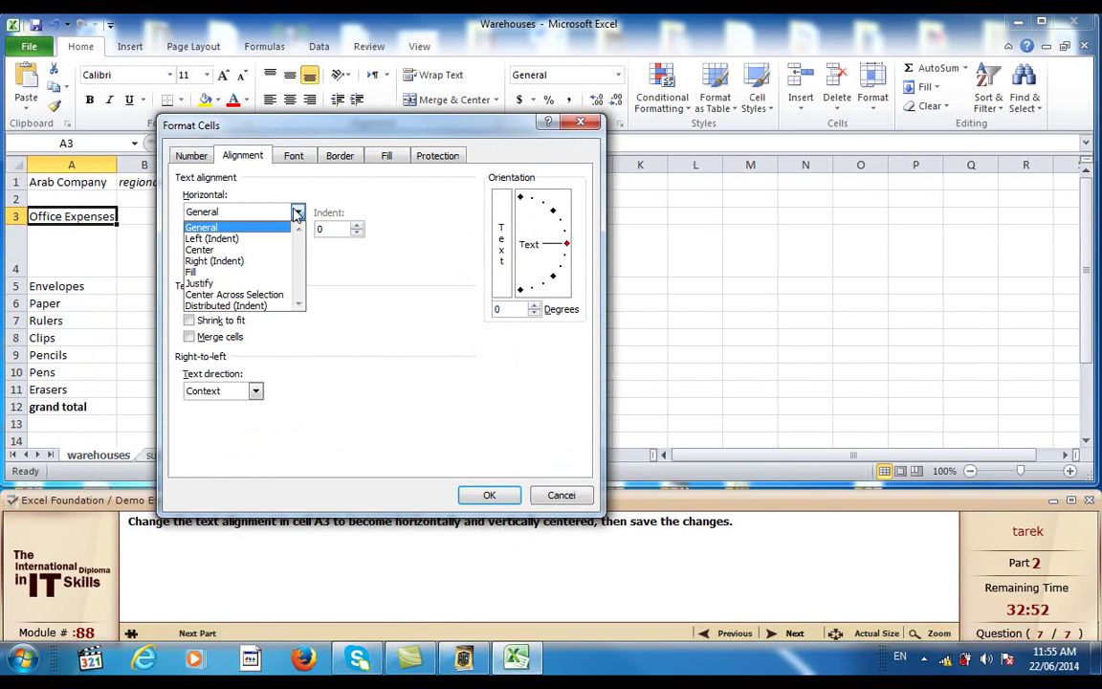
left_click(240, 245)
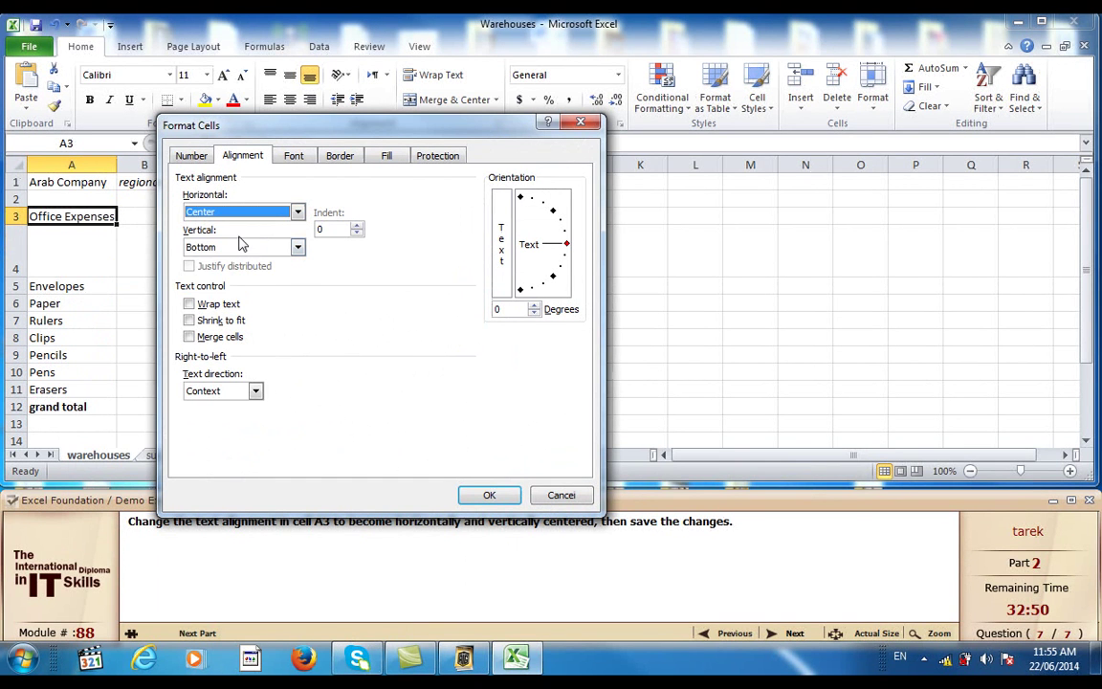
left_click(239, 247)
left_click(223, 274)
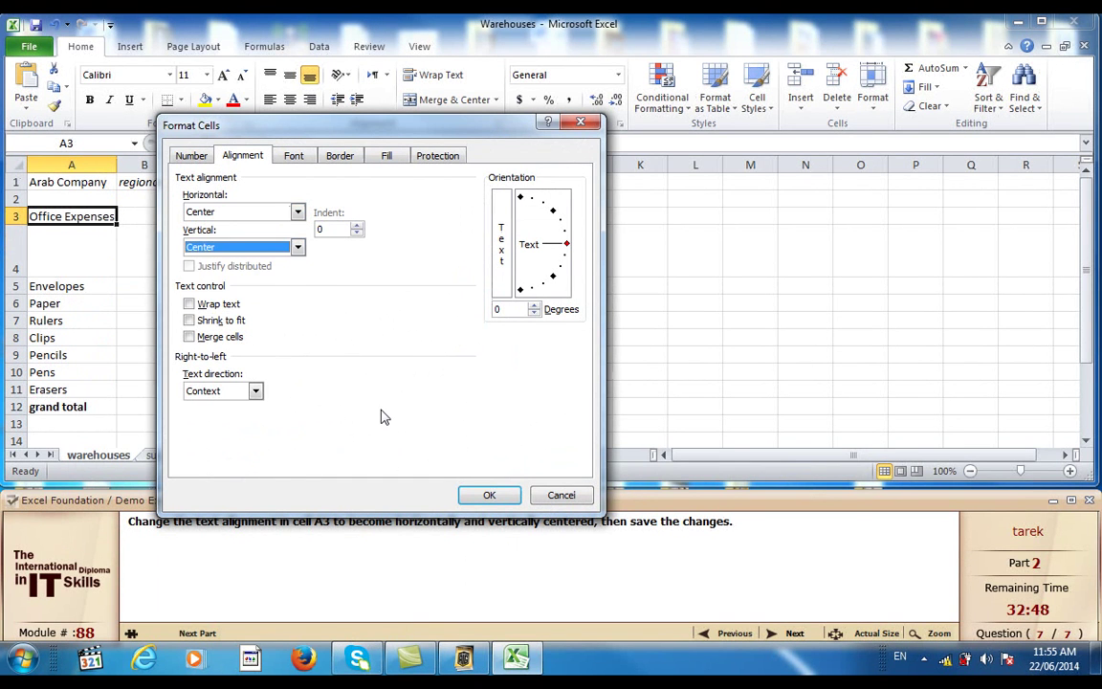
left_click(489, 495)
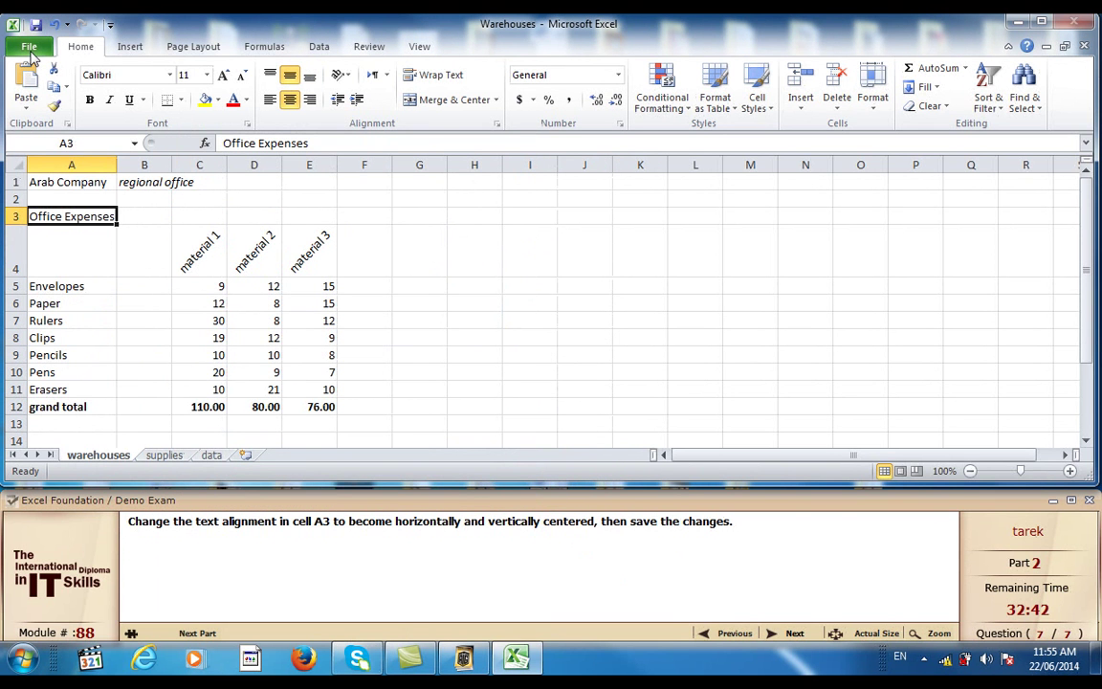
Step: Save the Warehouses workbook
left_click(30, 48)
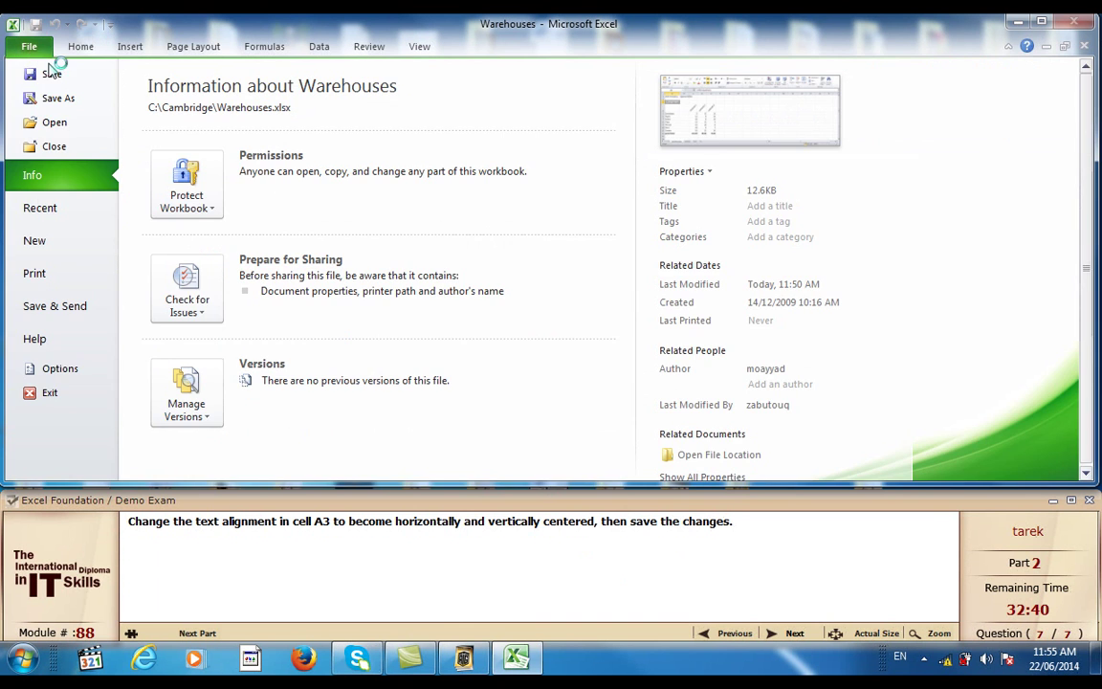
left_click(50, 74)
left_click(453, 335)
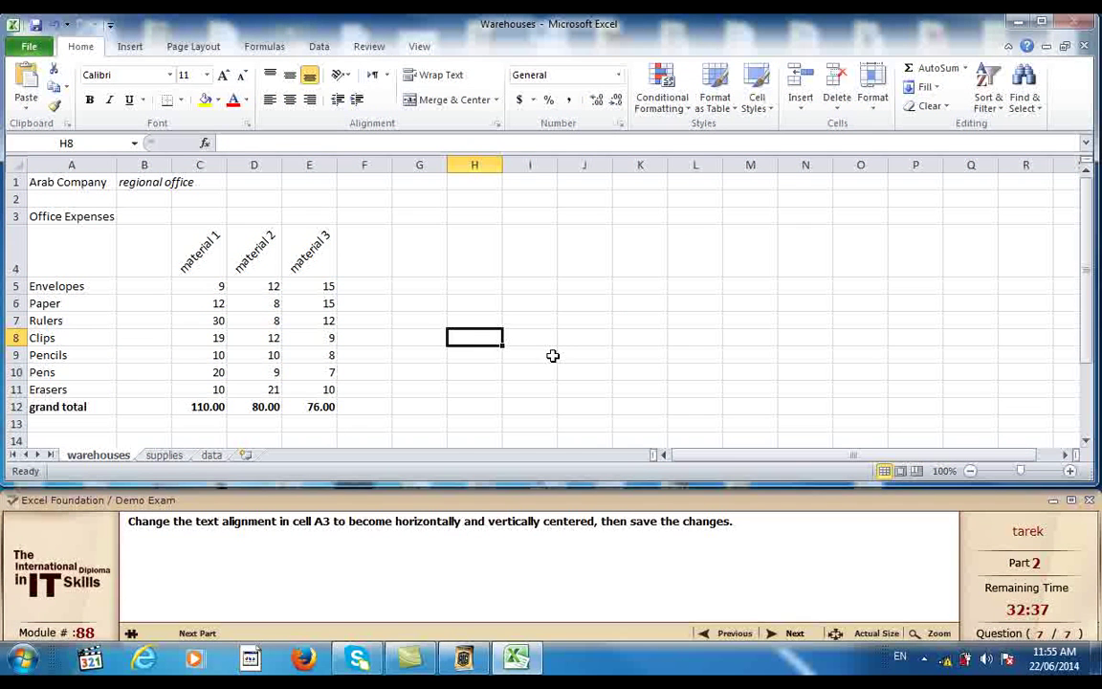
Step: Advance the exam panel to the next part, confirming with Yes
left_click(794, 635)
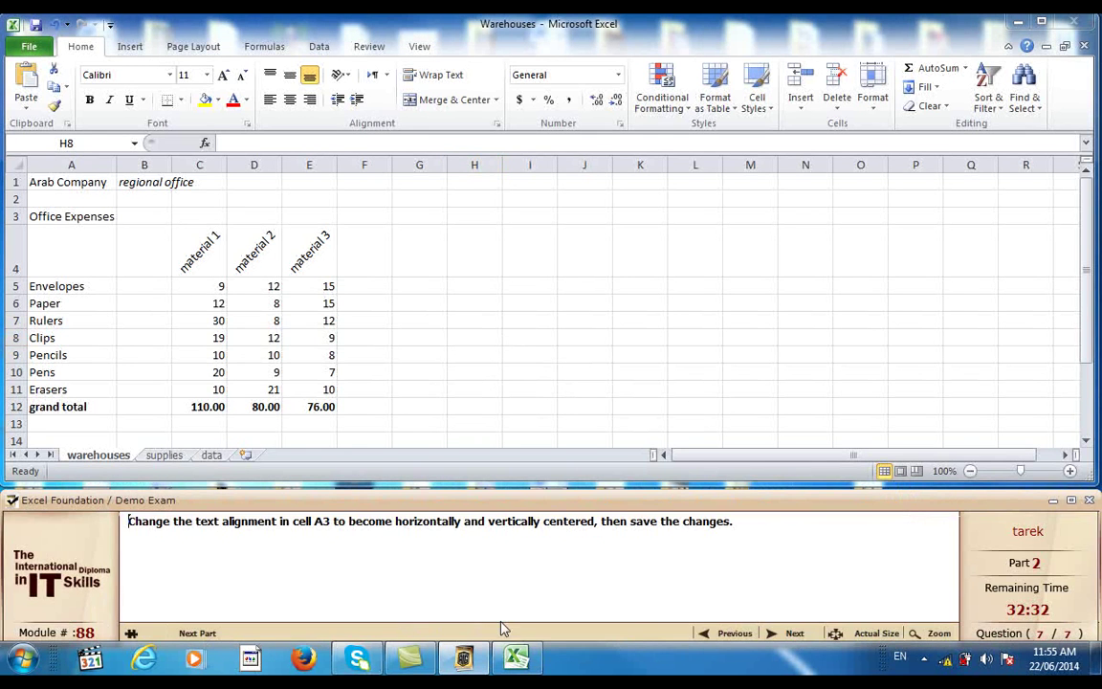
left_click(192, 637)
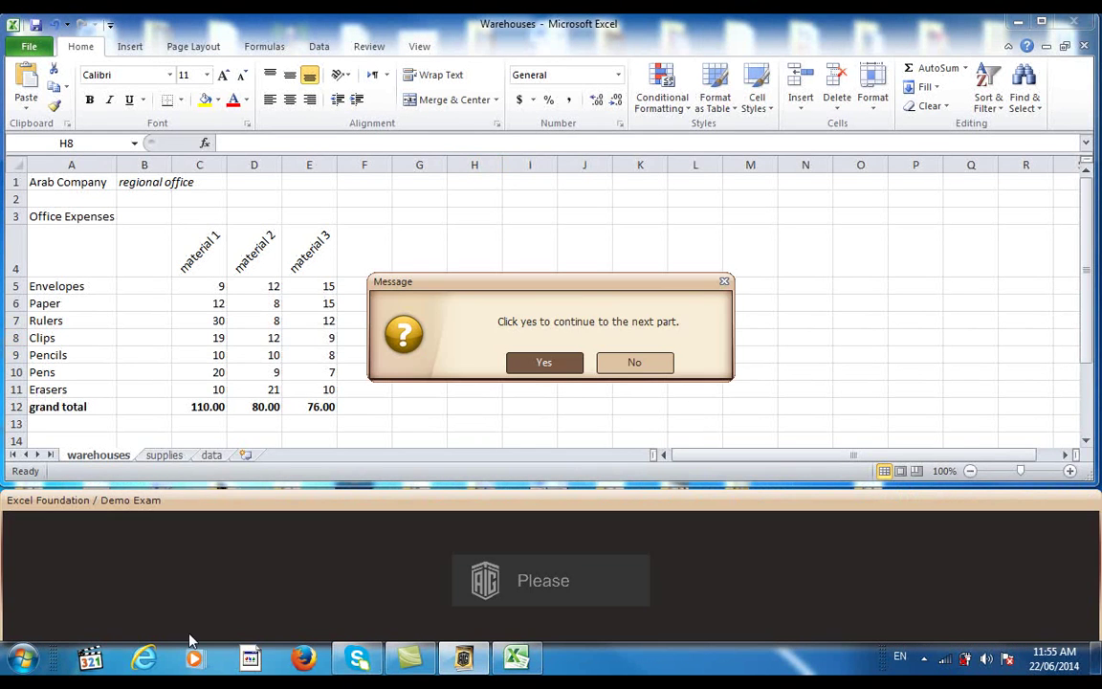
left_click(543, 363)
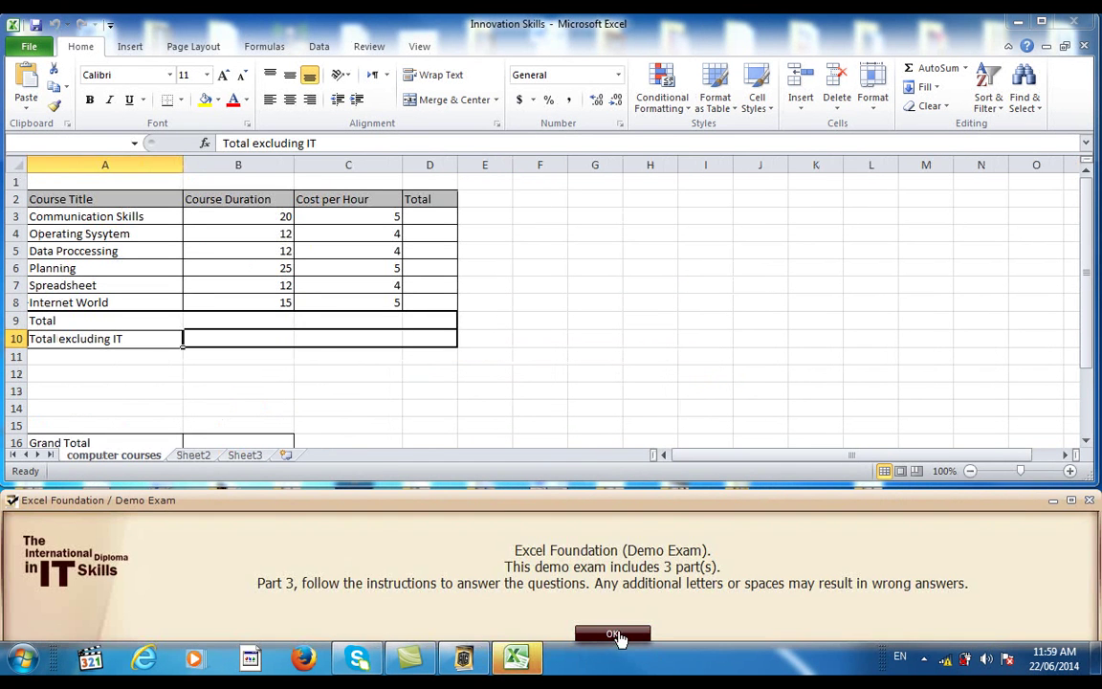
Step: Acknowledge the Part 3 introduction message with OK
left_click(613, 637)
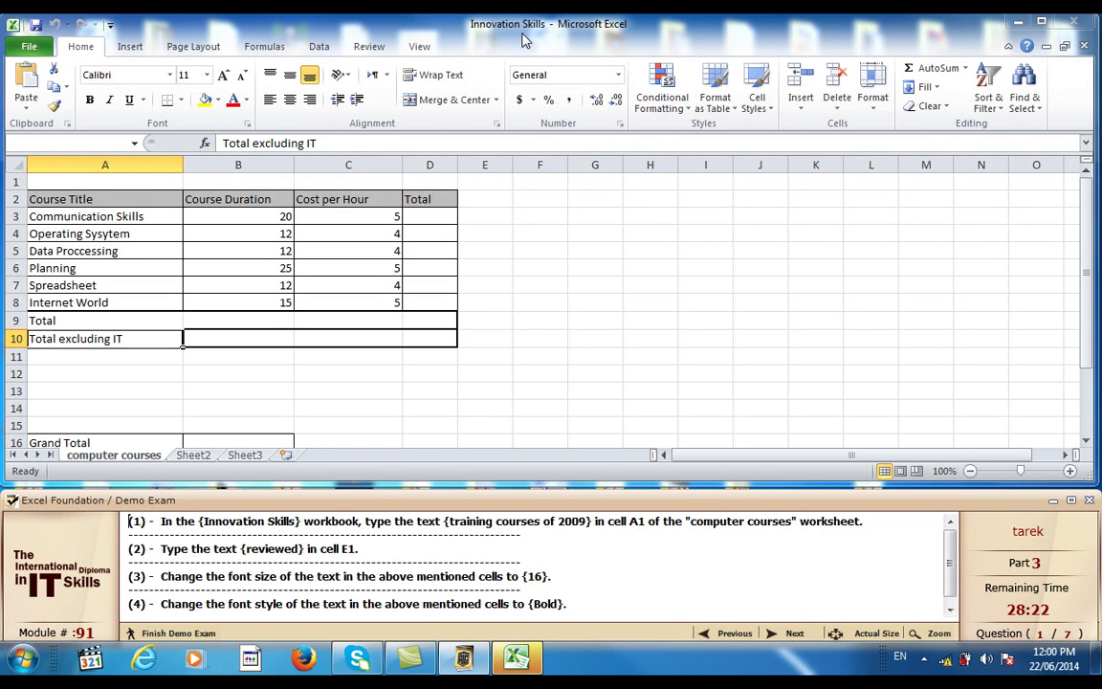
Step: Enter 'training courses of 2009' in A1 and 'reviewed' in E1
left_click(155, 180)
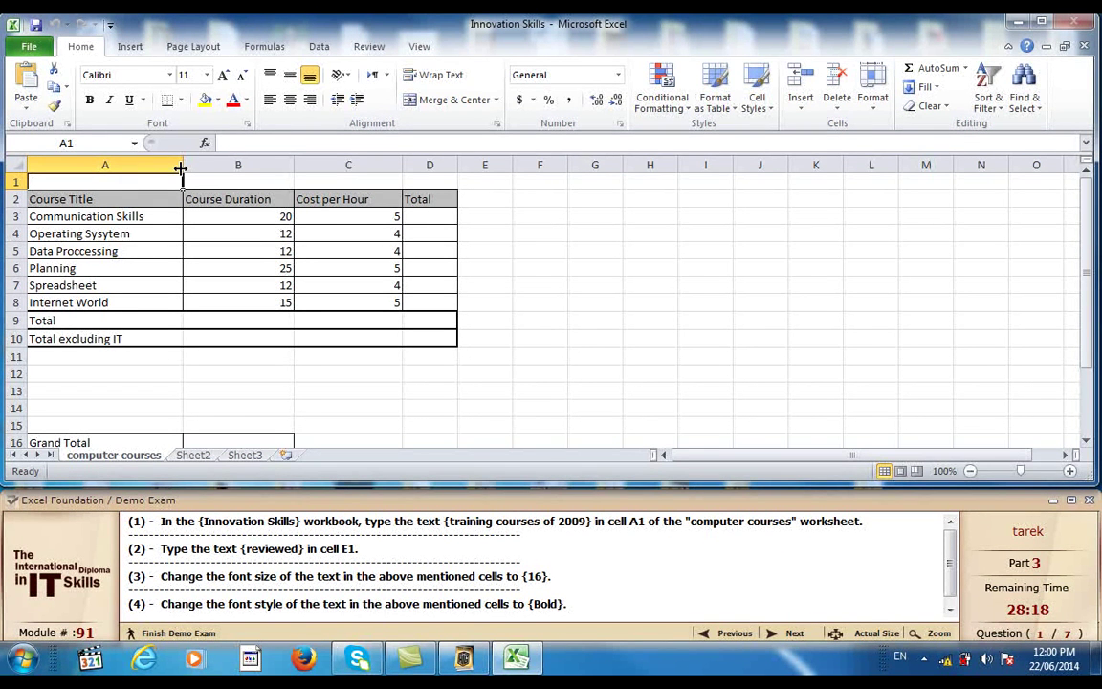
type("traini")
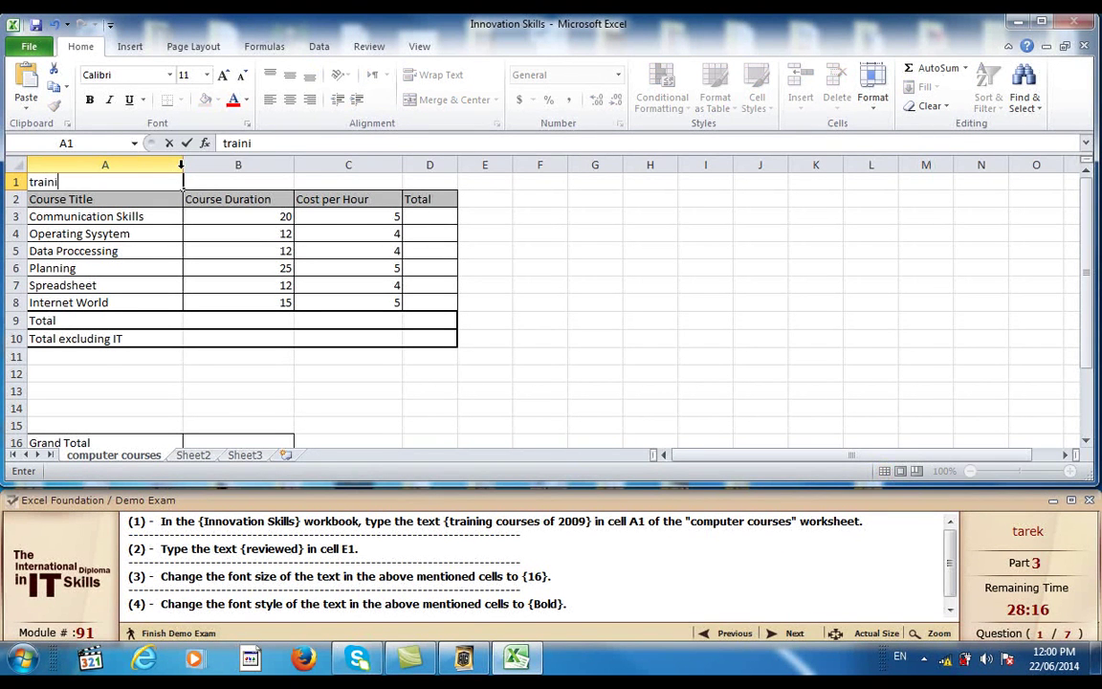
type("ng cour")
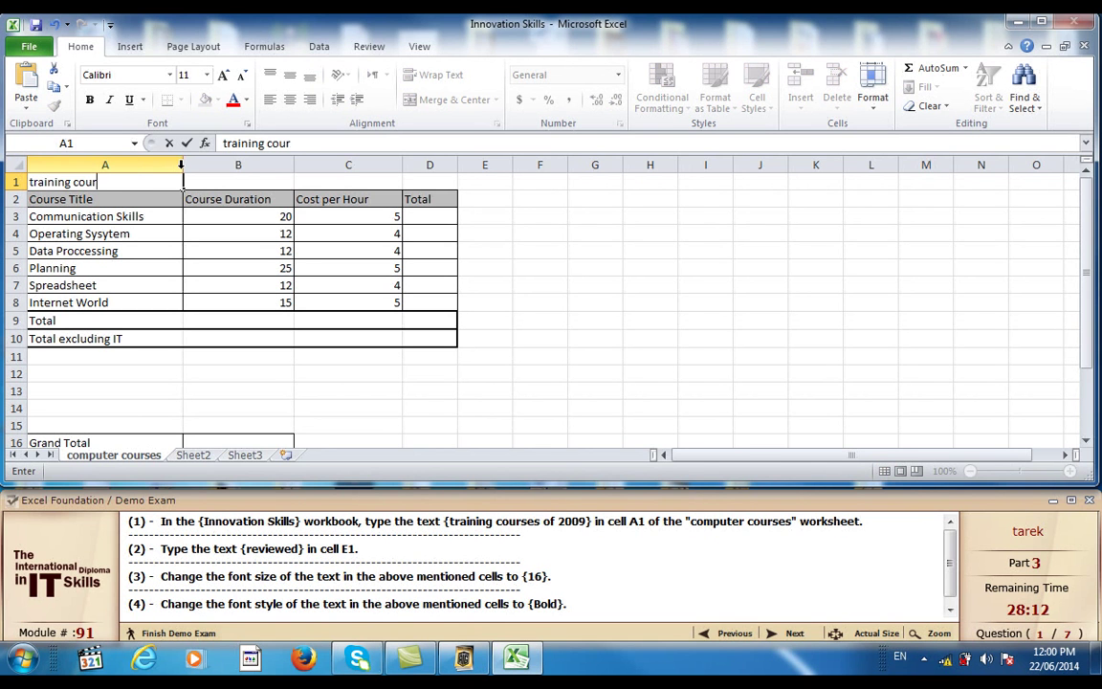
type("ses of ")
type("2009")
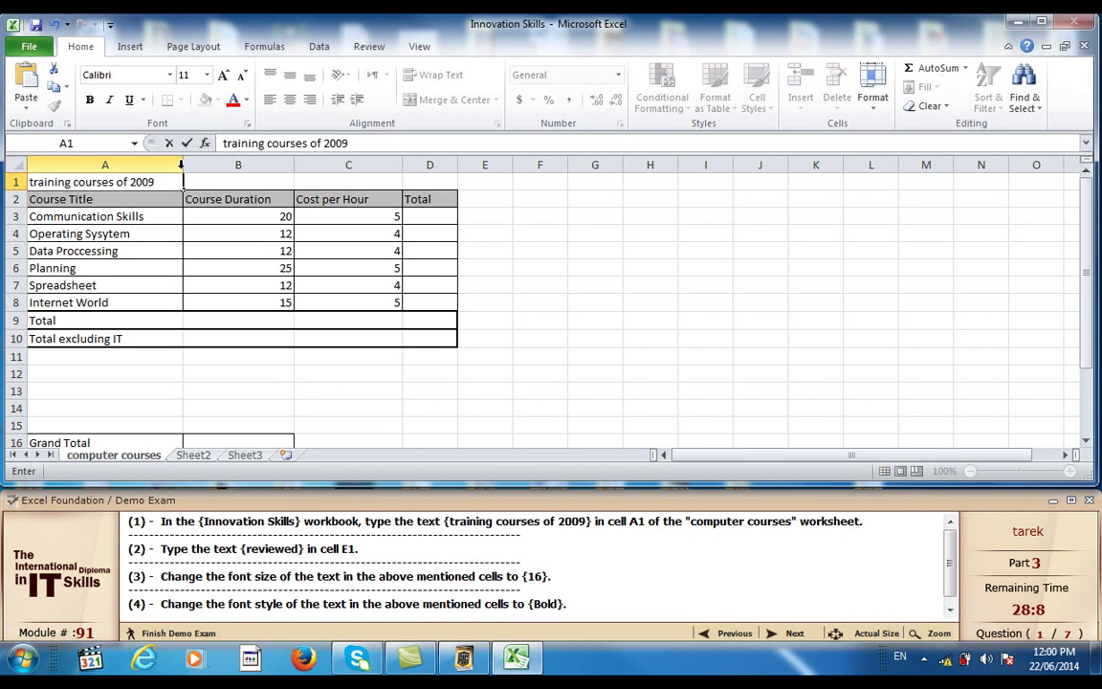
key("Return")
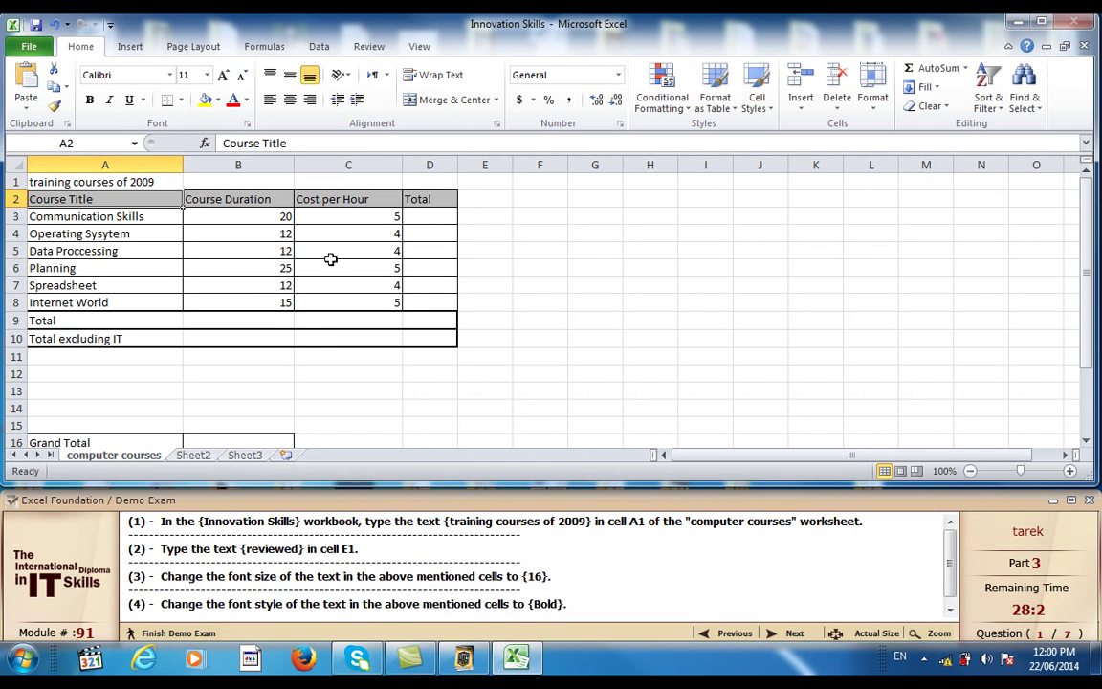
left_click(478, 187)
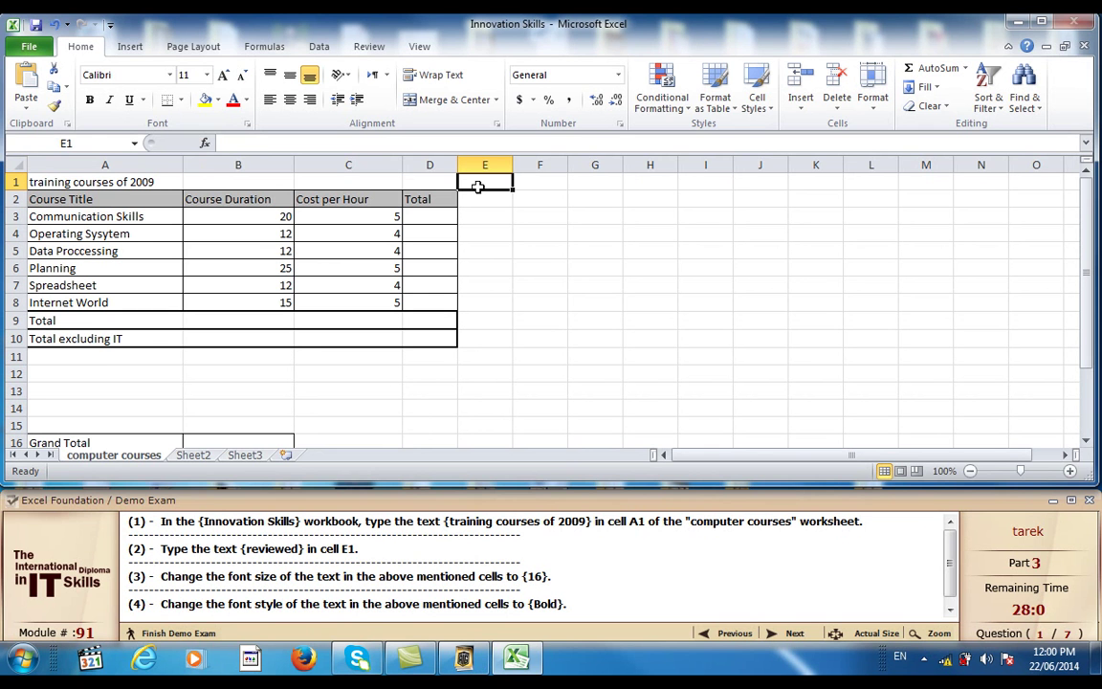
type("rev")
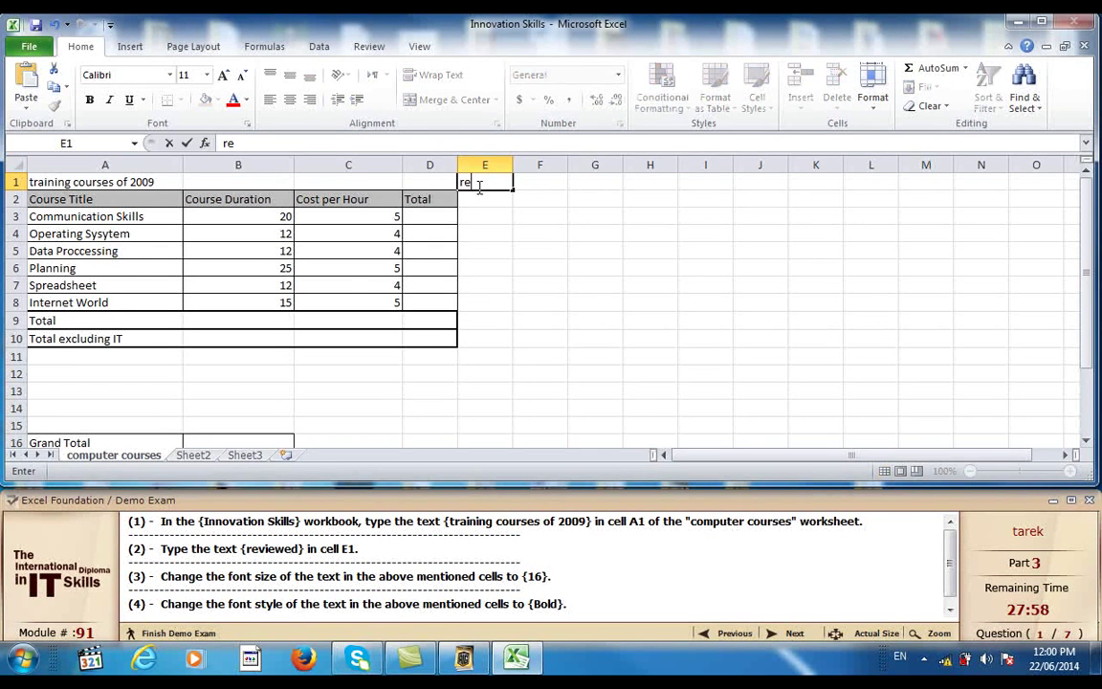
type("iewe")
type("d")
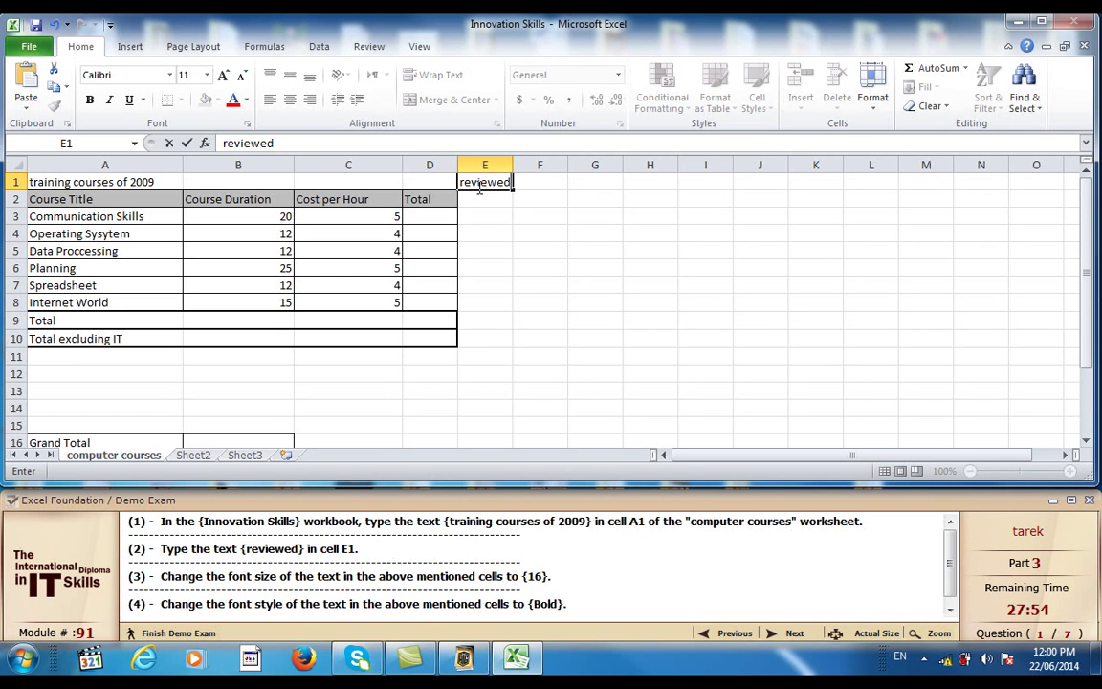
key("Return")
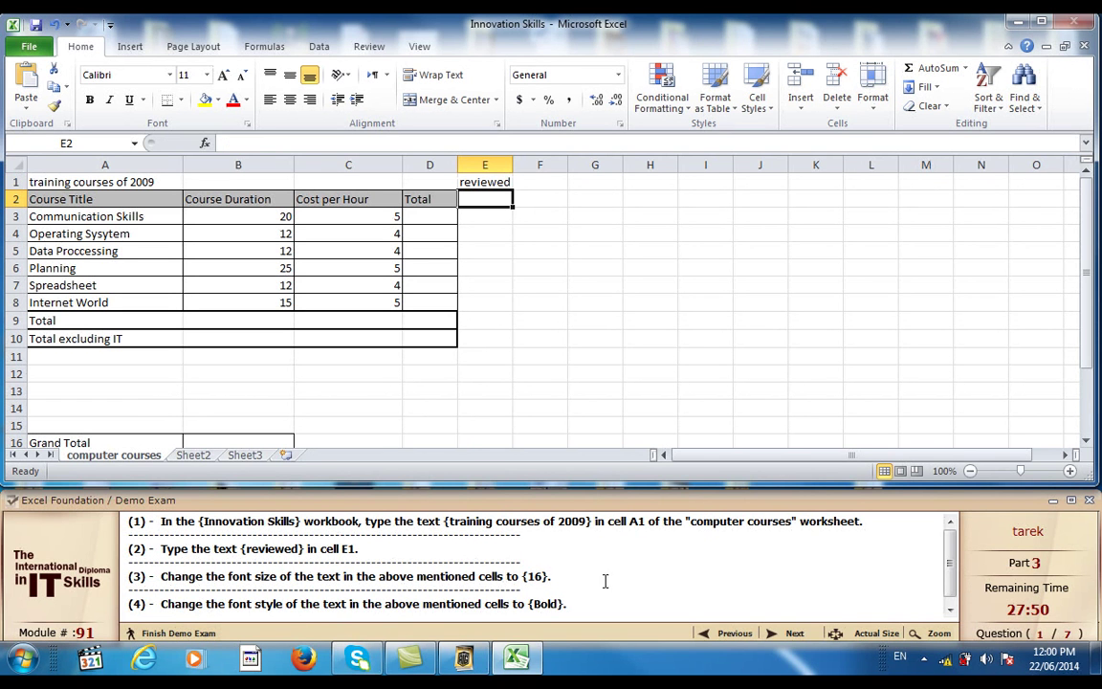
Step: Make A1 and E1 bold with 16 pt font size
left_click(117, 174)
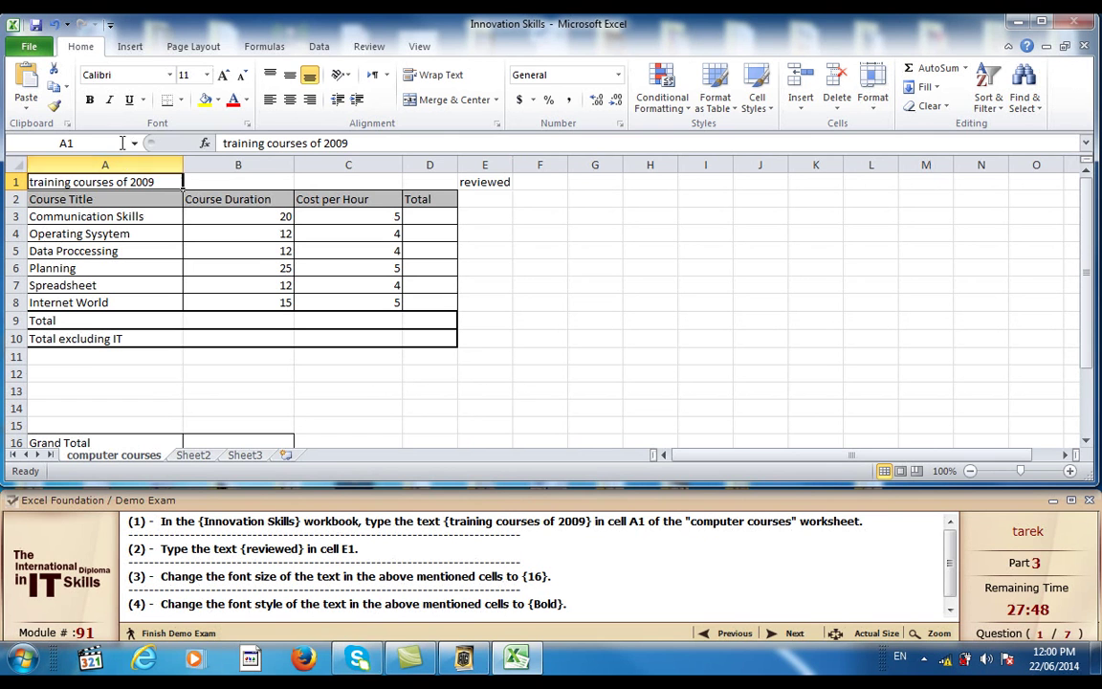
left_click(91, 101)
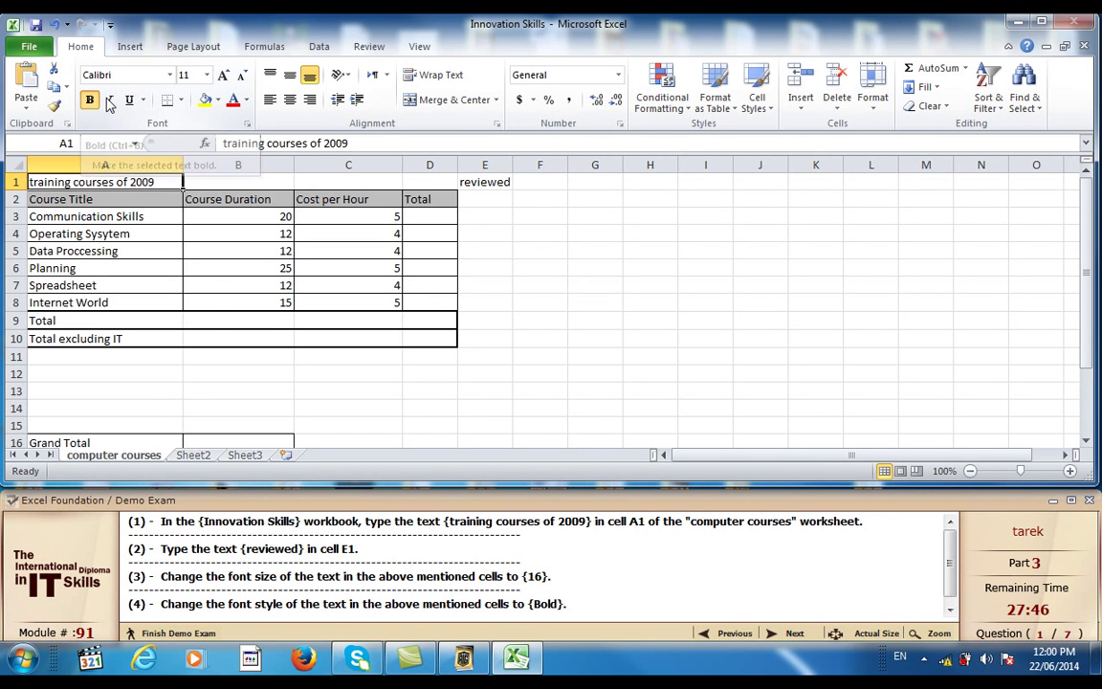
left_click(207, 76)
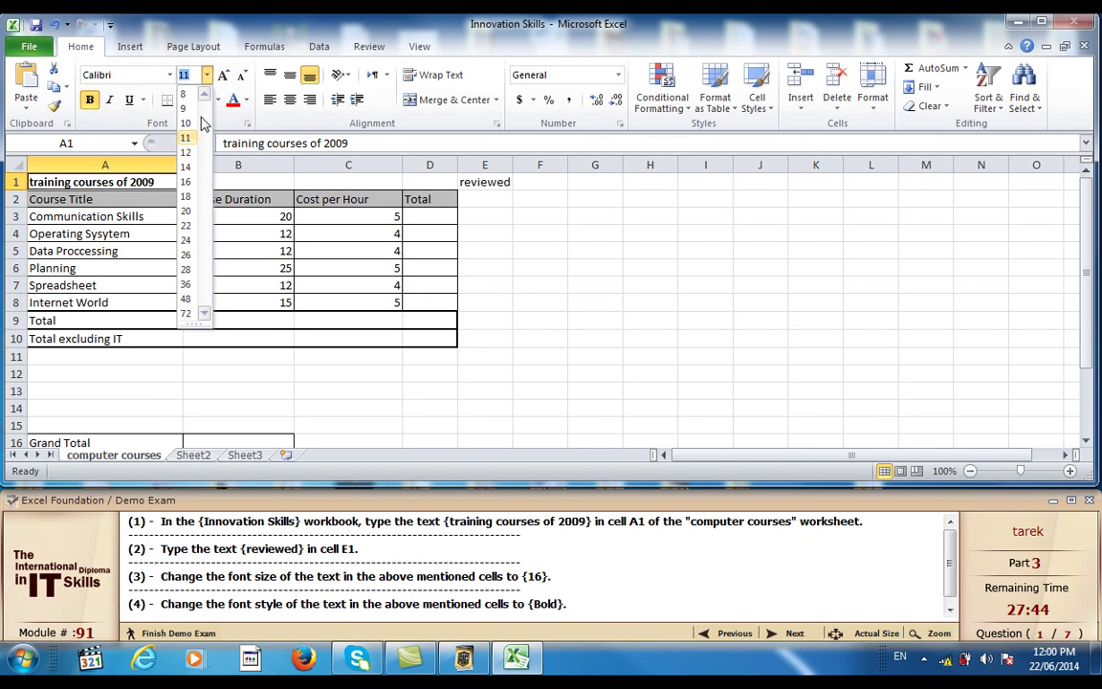
left_click(180, 168)
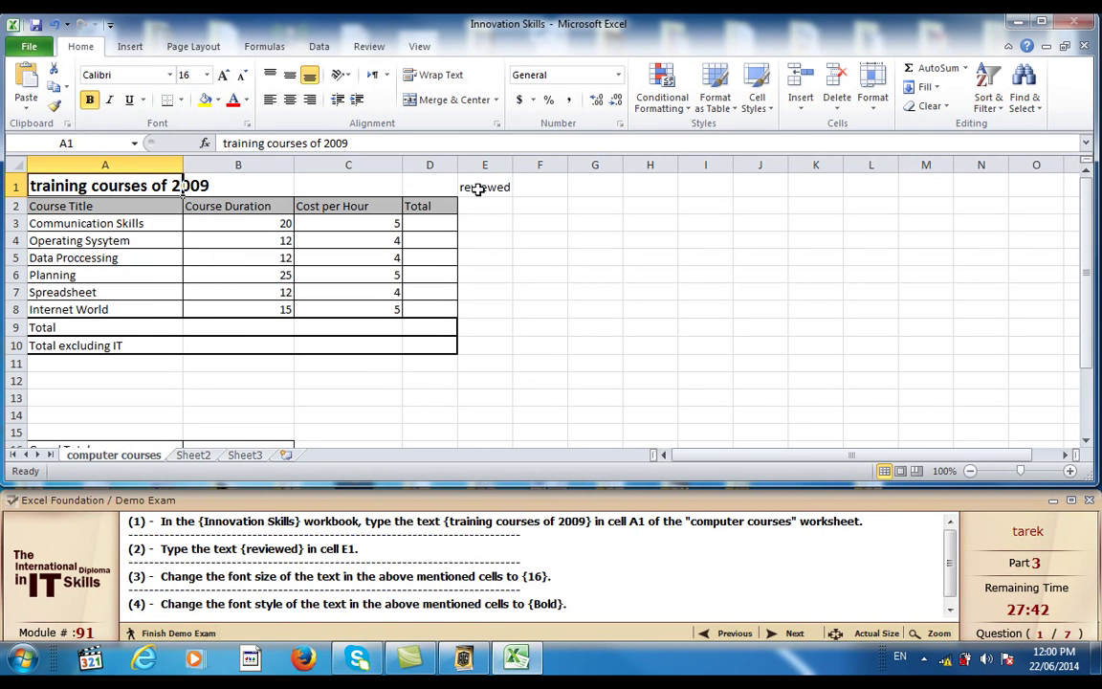
left_click(470, 188)
left_click(89, 102)
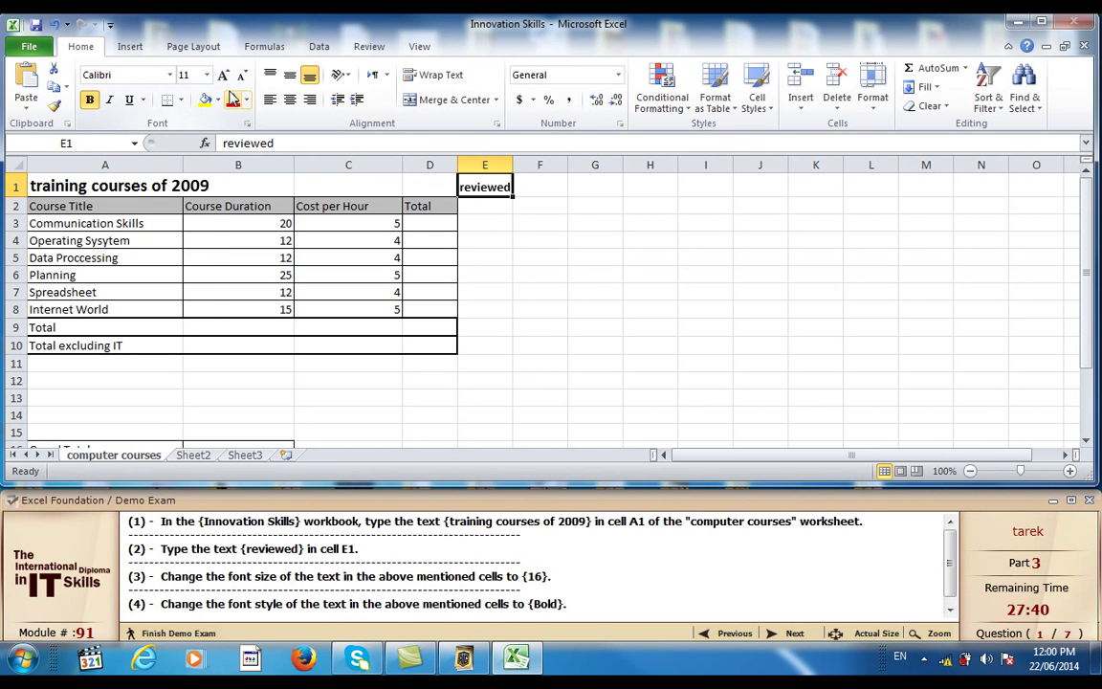
left_click(207, 75)
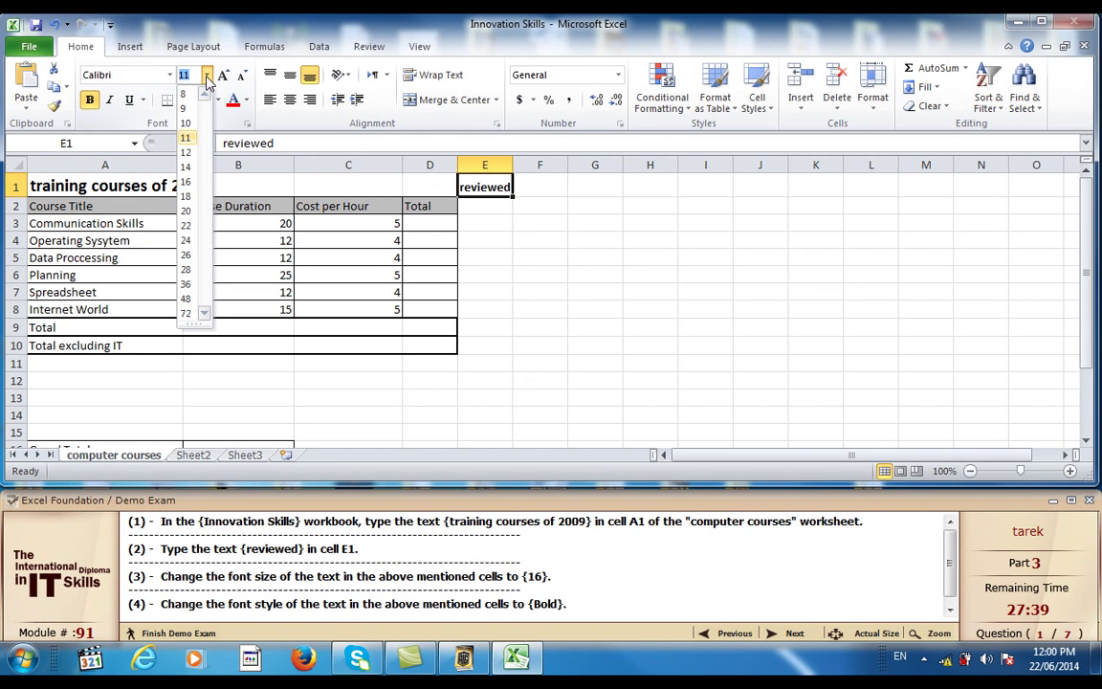
left_click(187, 182)
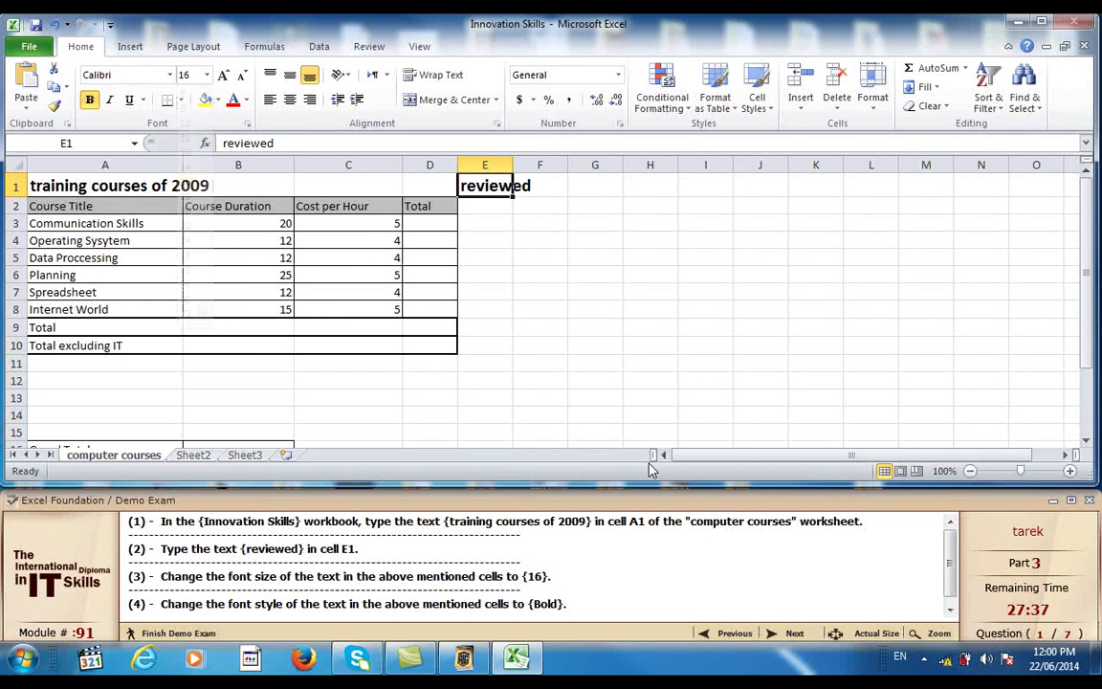
Step: Enter =B3*C3 in D3 and fill it down to D8 (100, 48, 48, 125, 48, 75)
left_click(793, 633)
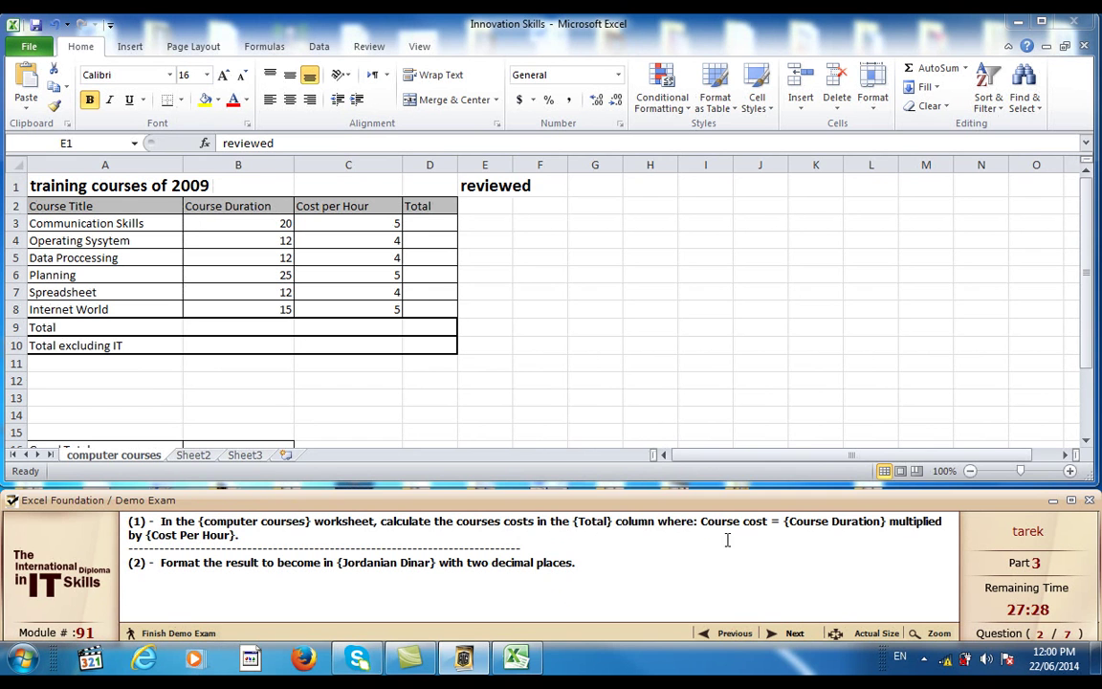
left_click(420, 222)
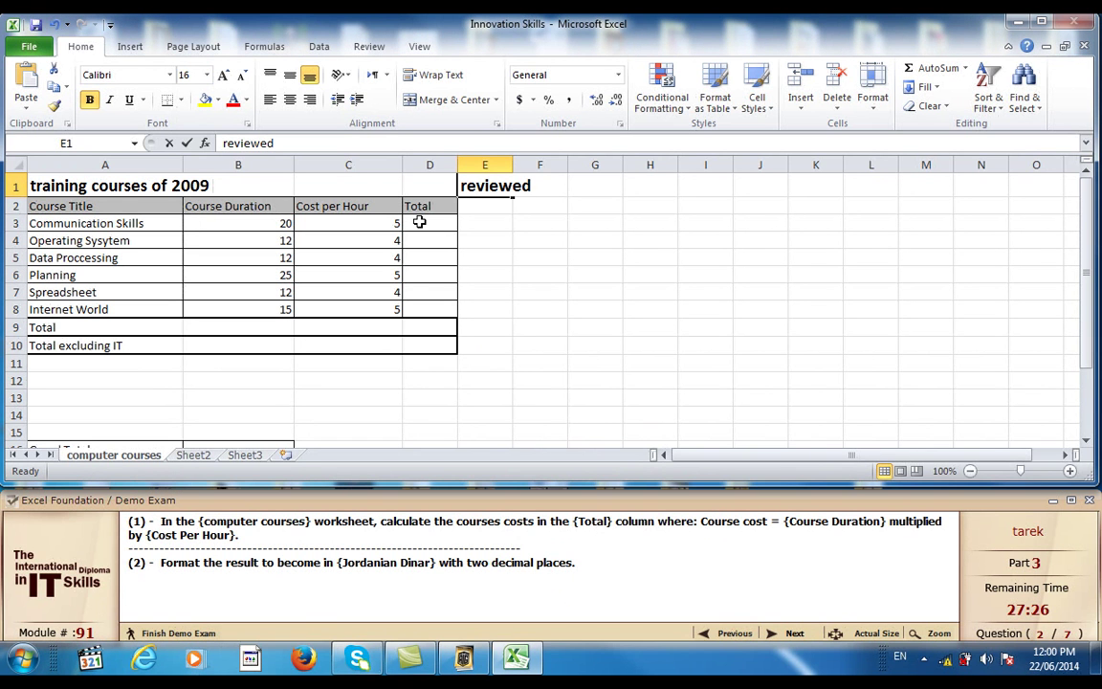
left_click(418, 222)
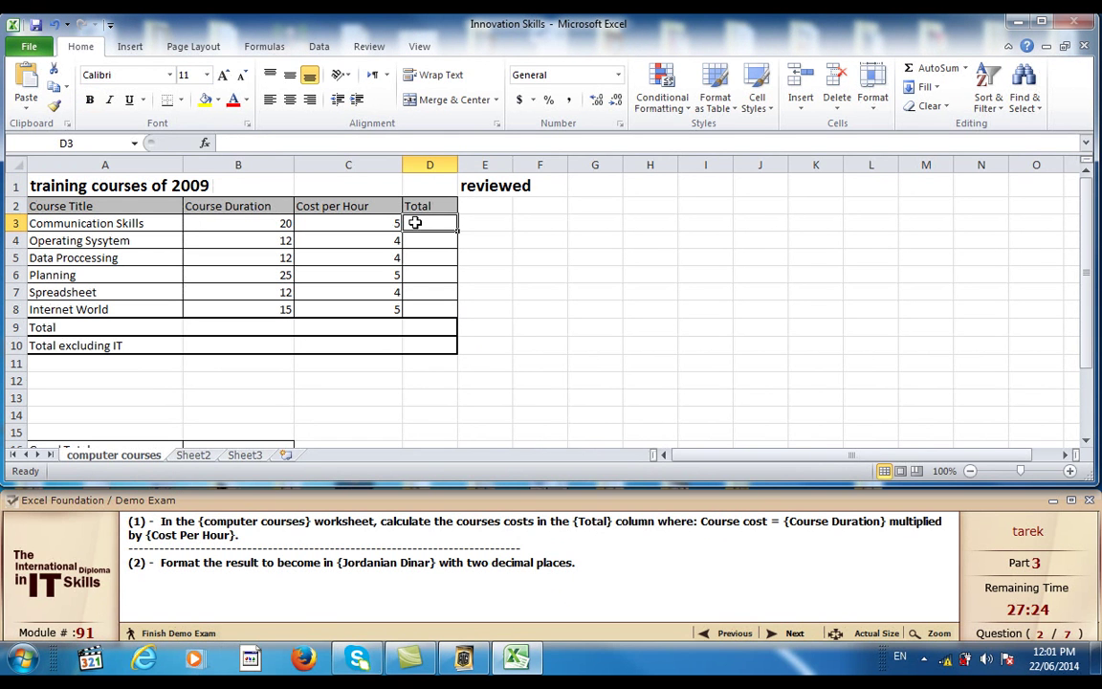
type("=")
left_click(215, 221)
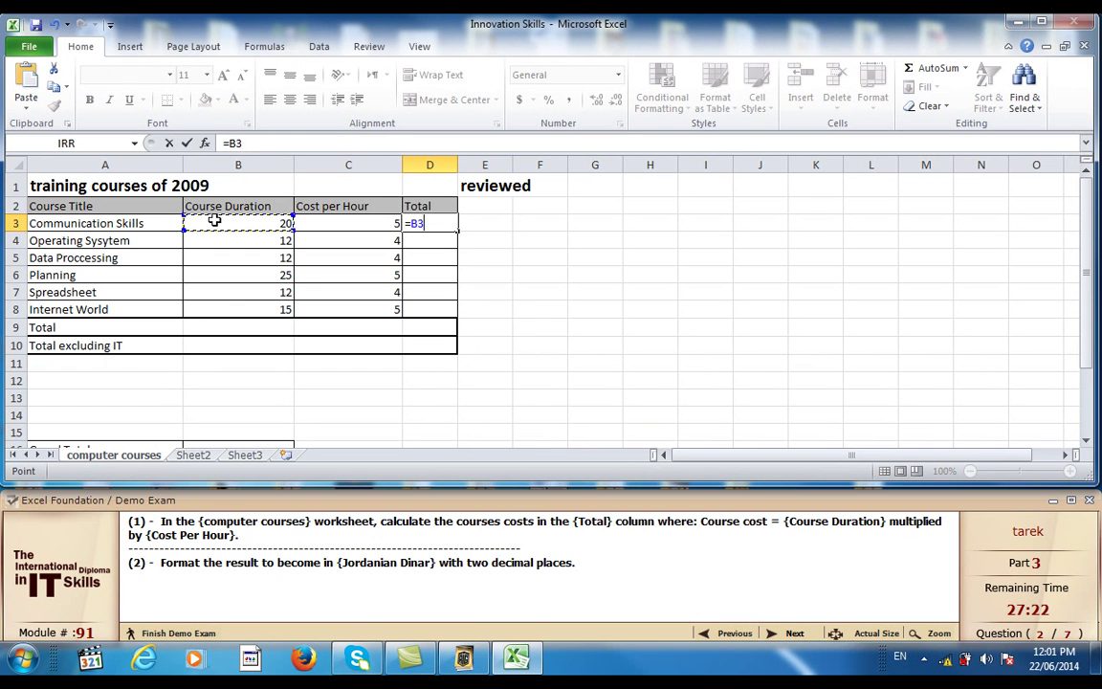
type("*")
left_click(333, 223)
key("Return")
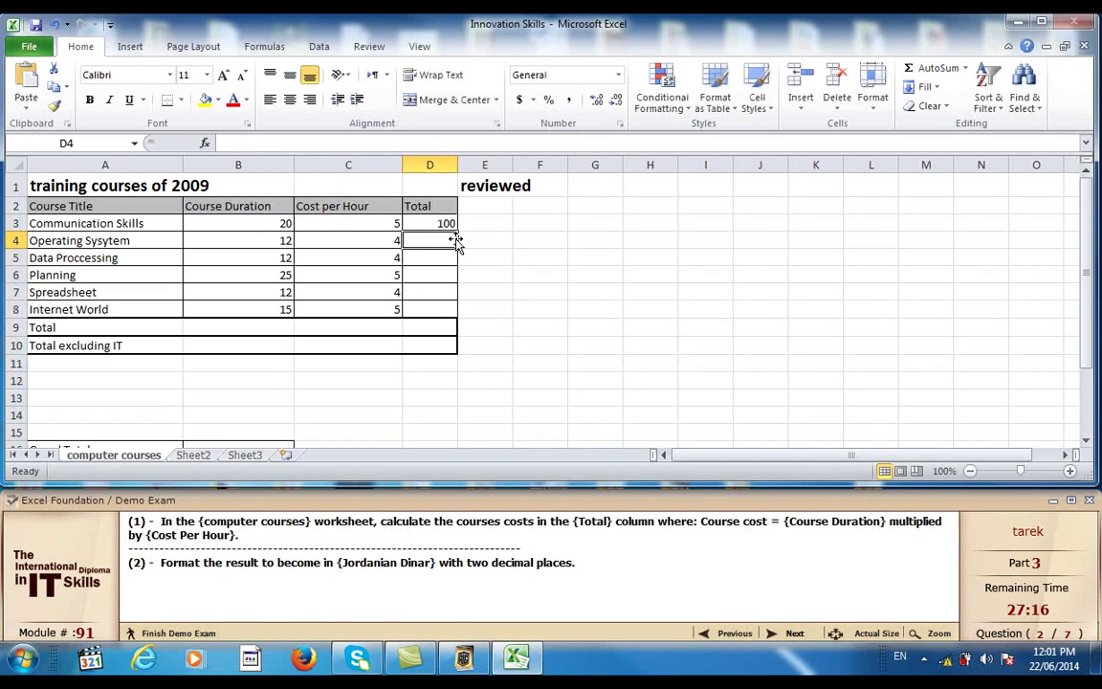
left_click(432, 224)
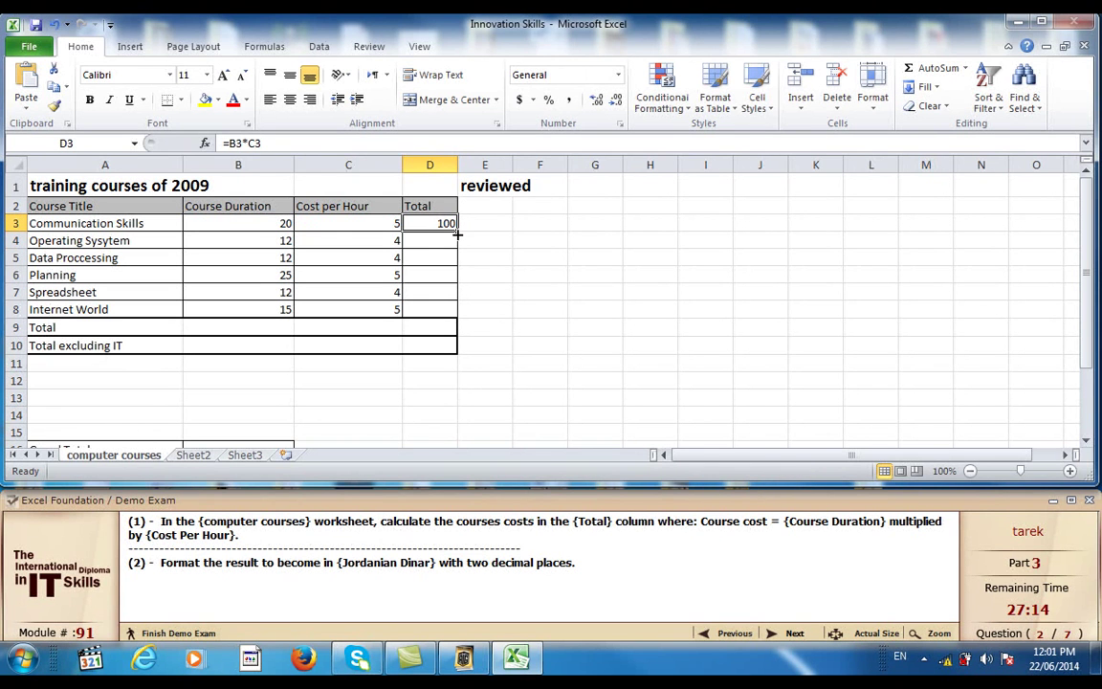
left_click_drag(457, 232, 450, 316)
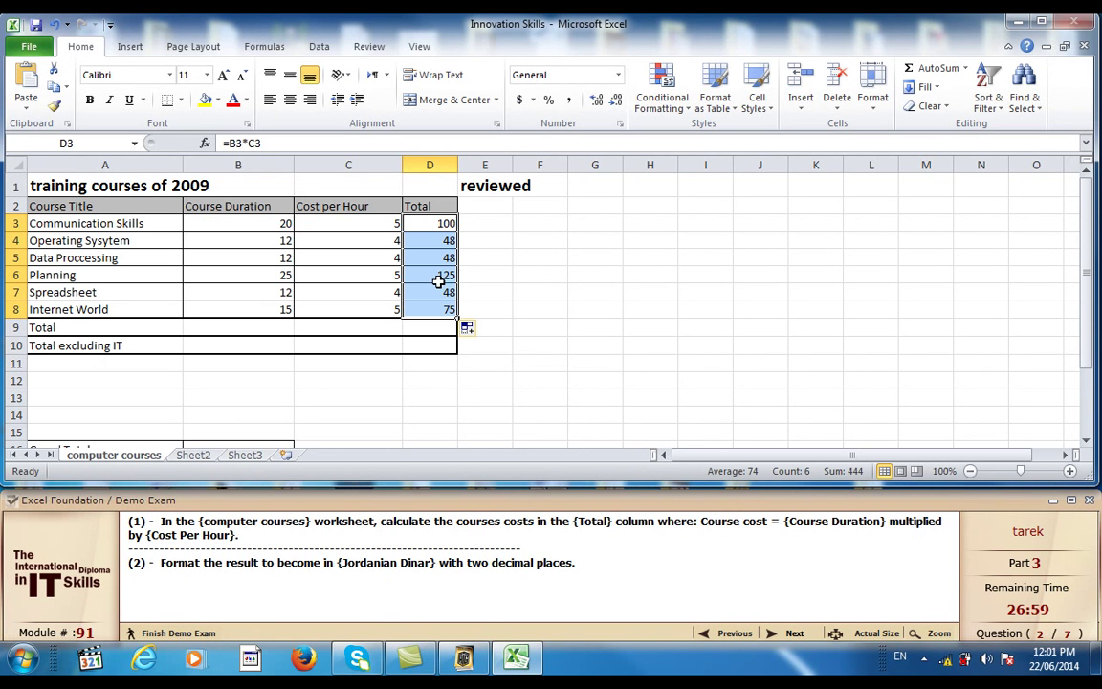
Step: Format D3:D8 as Currency with 2 decimals and the Arabic (Jordan) dinar symbol
right_click(439, 283)
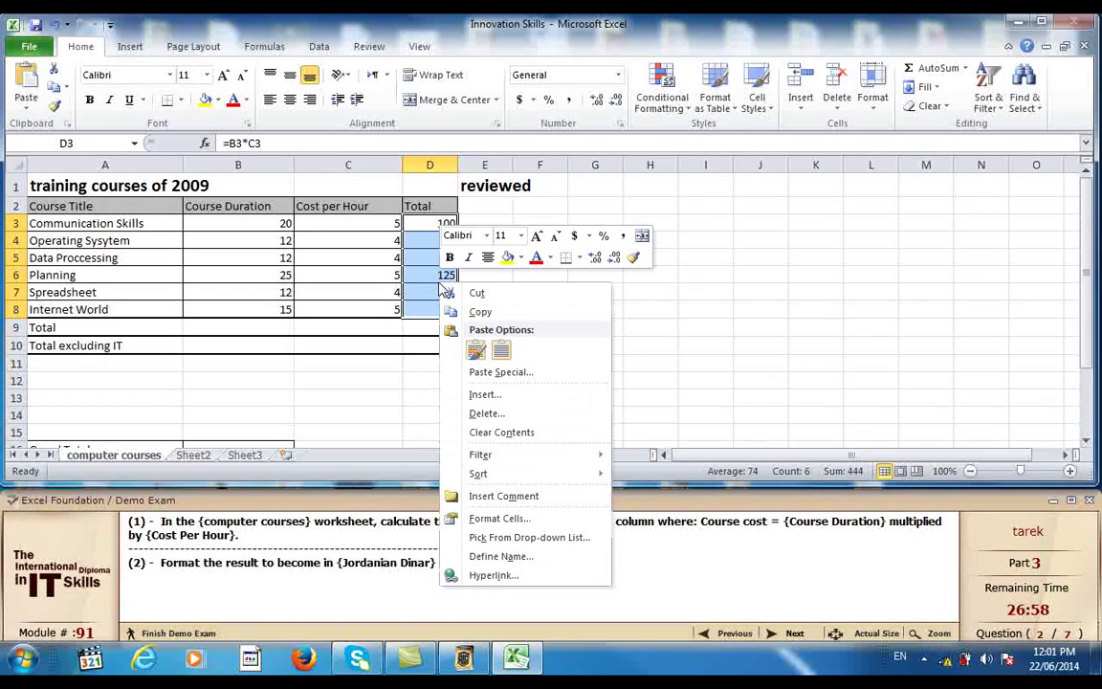
left_click(499, 518)
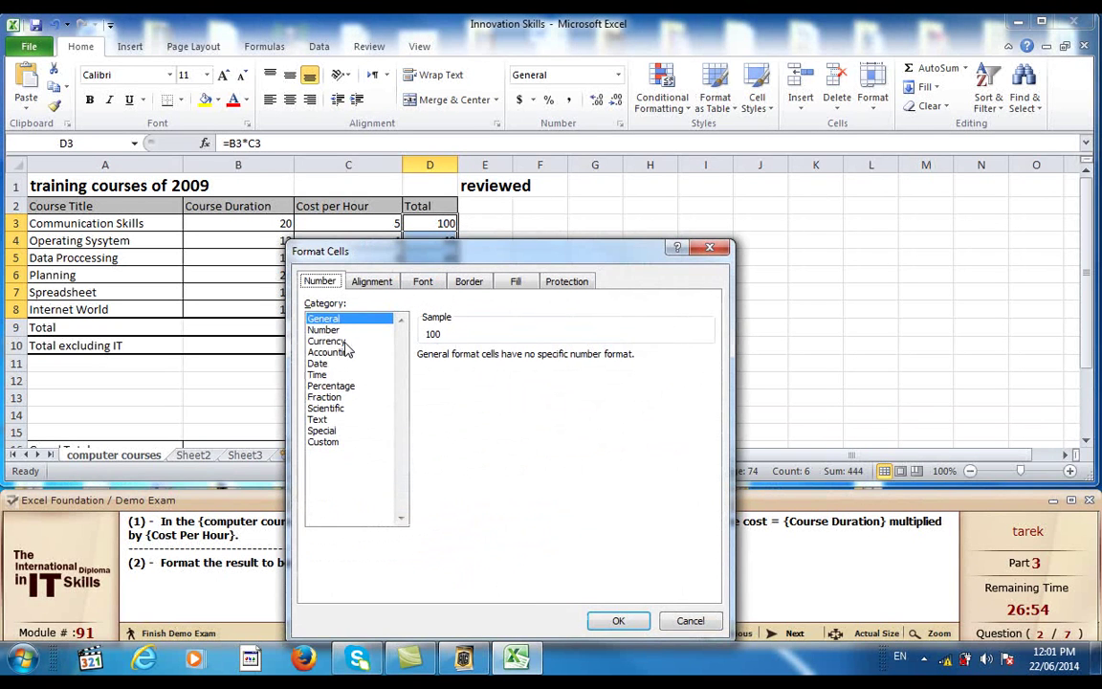
left_click(331, 341)
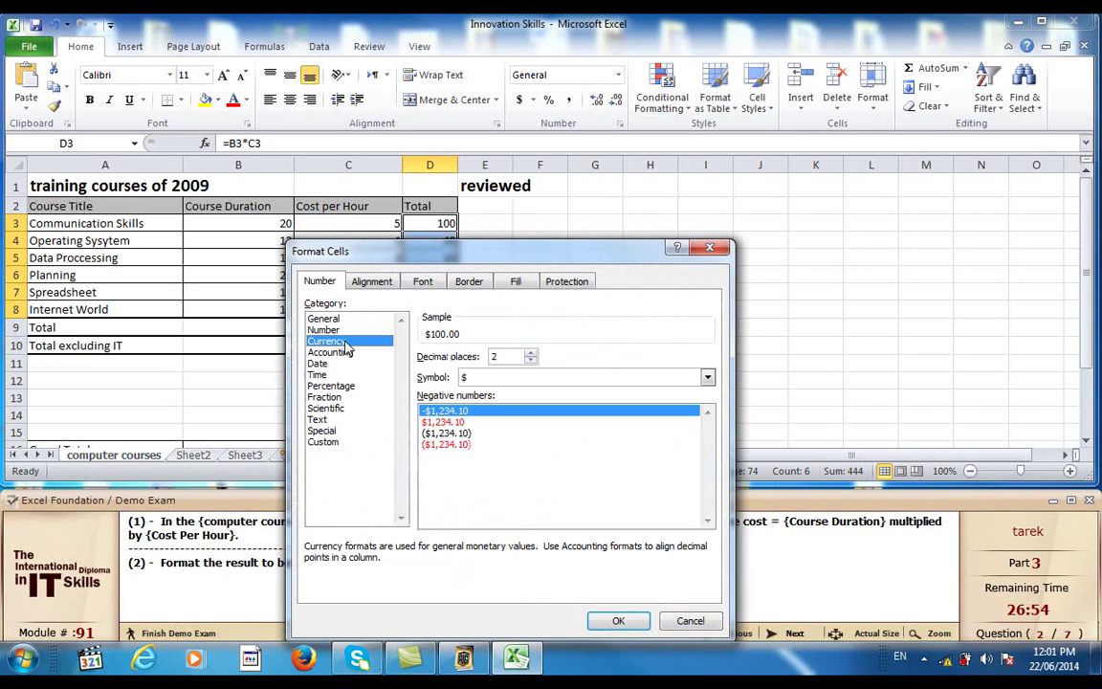
left_click(581, 381)
scroll(529, 412, "down", 7)
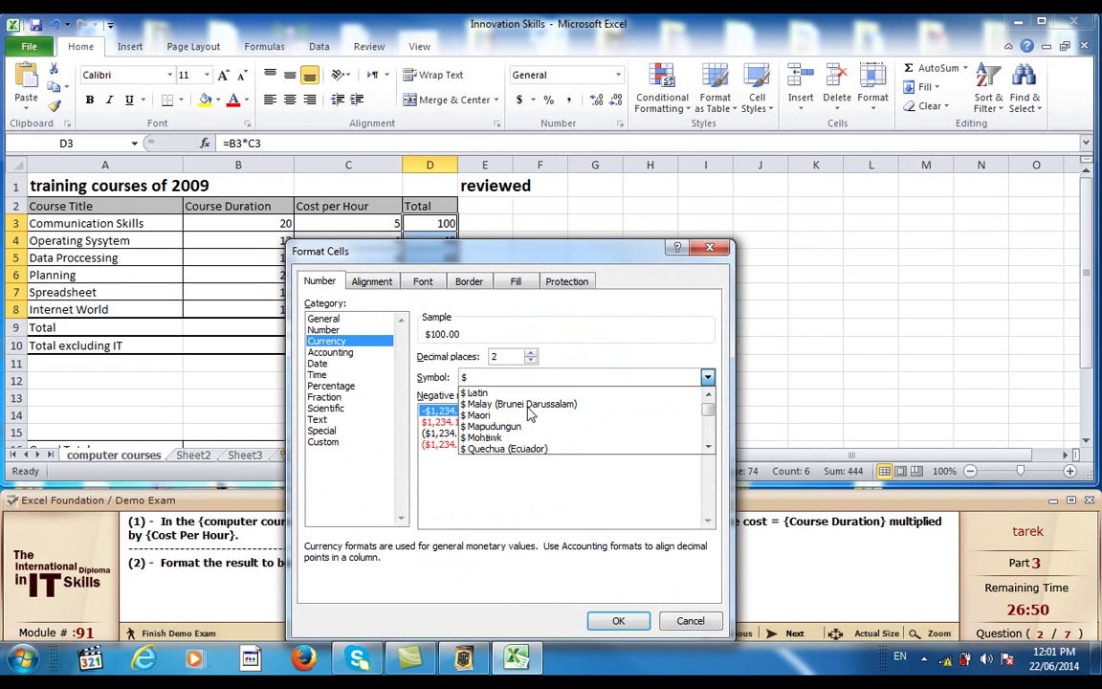
scroll(529, 411, "down", 4)
scroll(530, 411, "down", 4)
scroll(529, 412, "down", 3)
scroll(529, 411, "down", 3)
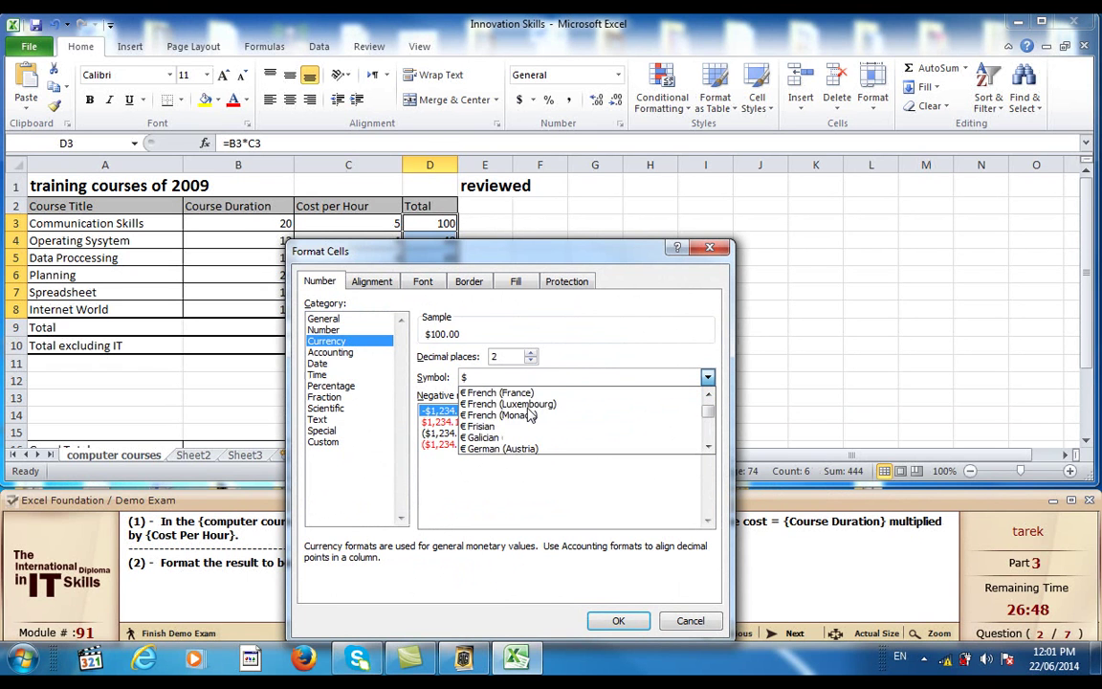
scroll(529, 411, "down", 3)
scroll(529, 411, "down", 4)
scroll(529, 411, "down", 3)
scroll(530, 412, "down", 3)
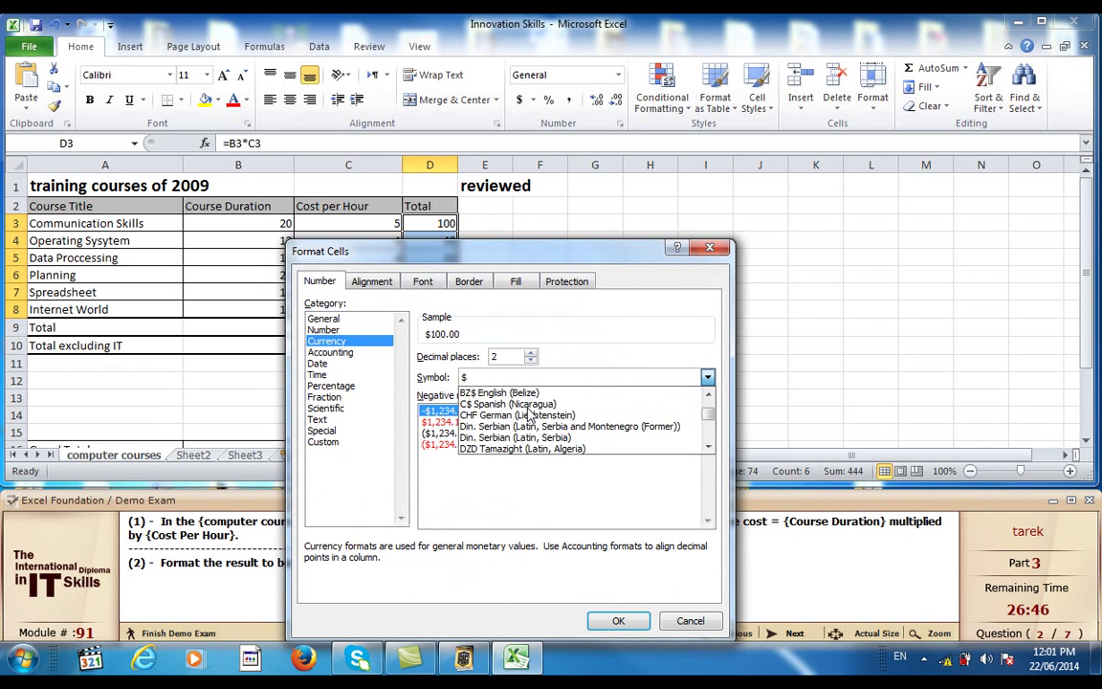
scroll(529, 411, "down", 3)
scroll(529, 411, "down", 3)
scroll(529, 411, "down", 3)
scroll(528, 411, "down", 3)
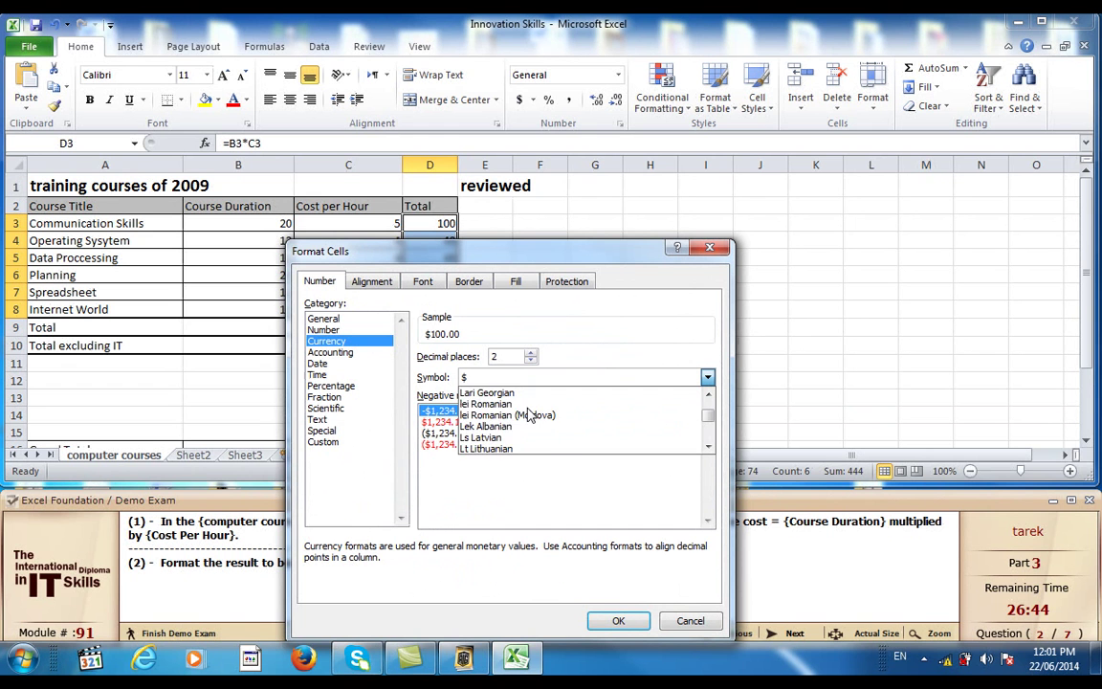
scroll(528, 412, "down", 3)
scroll(529, 412, "down", 3)
scroll(529, 412, "down", 3)
scroll(530, 411, "down", 3)
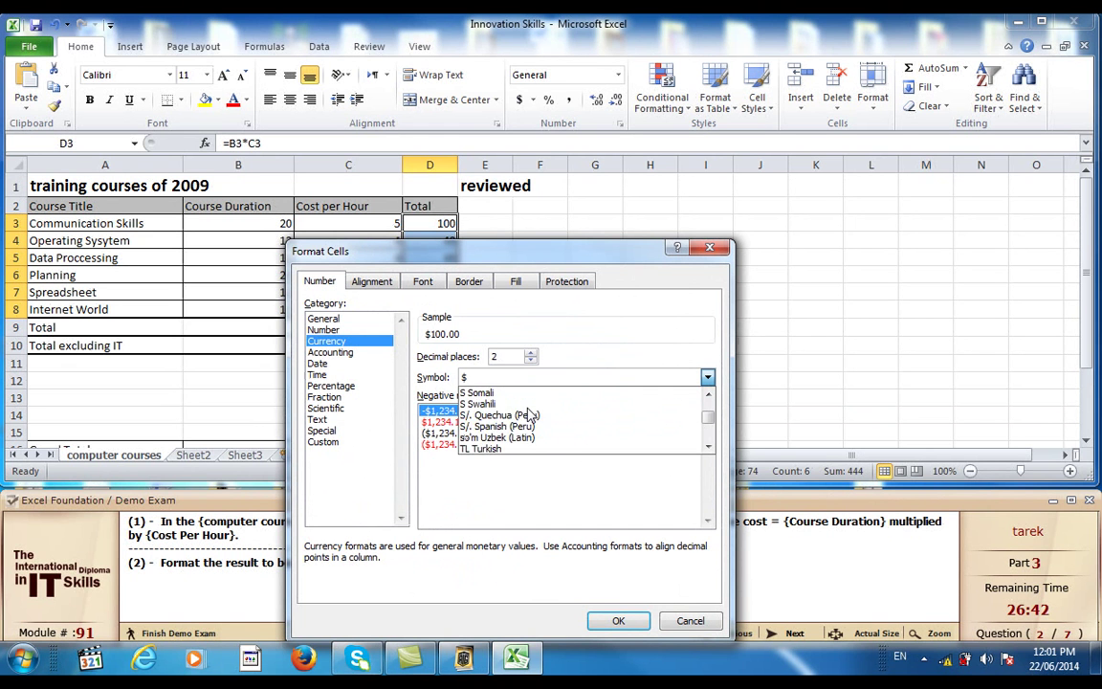
scroll(529, 412, "down", 3)
scroll(529, 413, "down", 3)
scroll(529, 414, "down", 3)
scroll(529, 414, "down", 3)
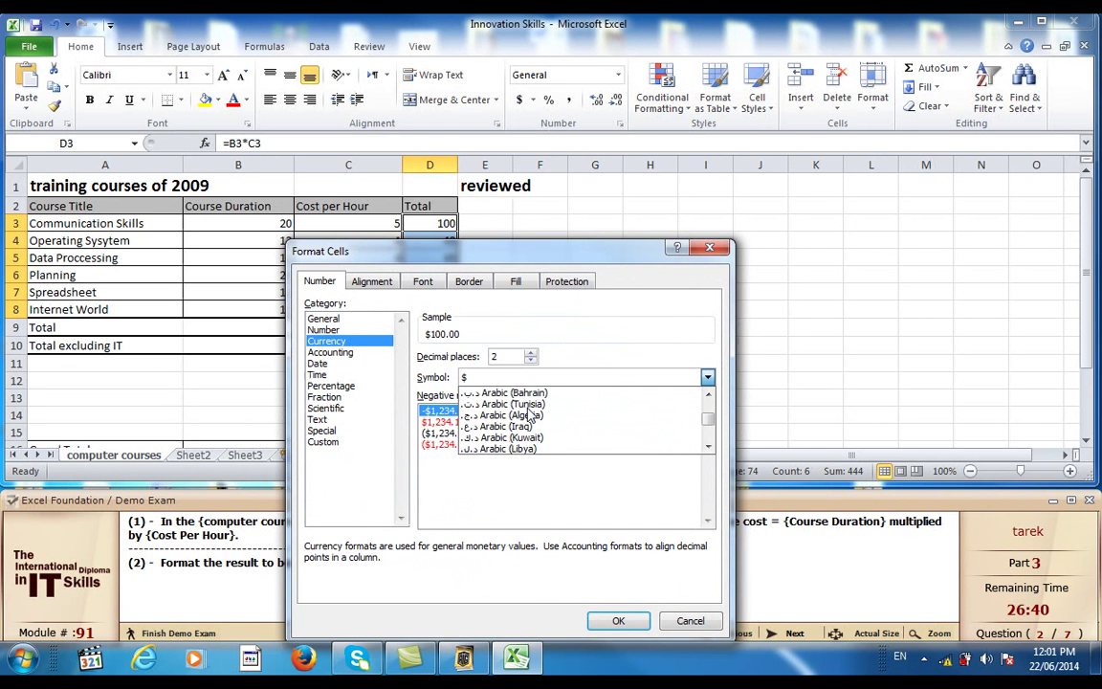
scroll(529, 414, "down", 3)
scroll(583, 435, "down", 3)
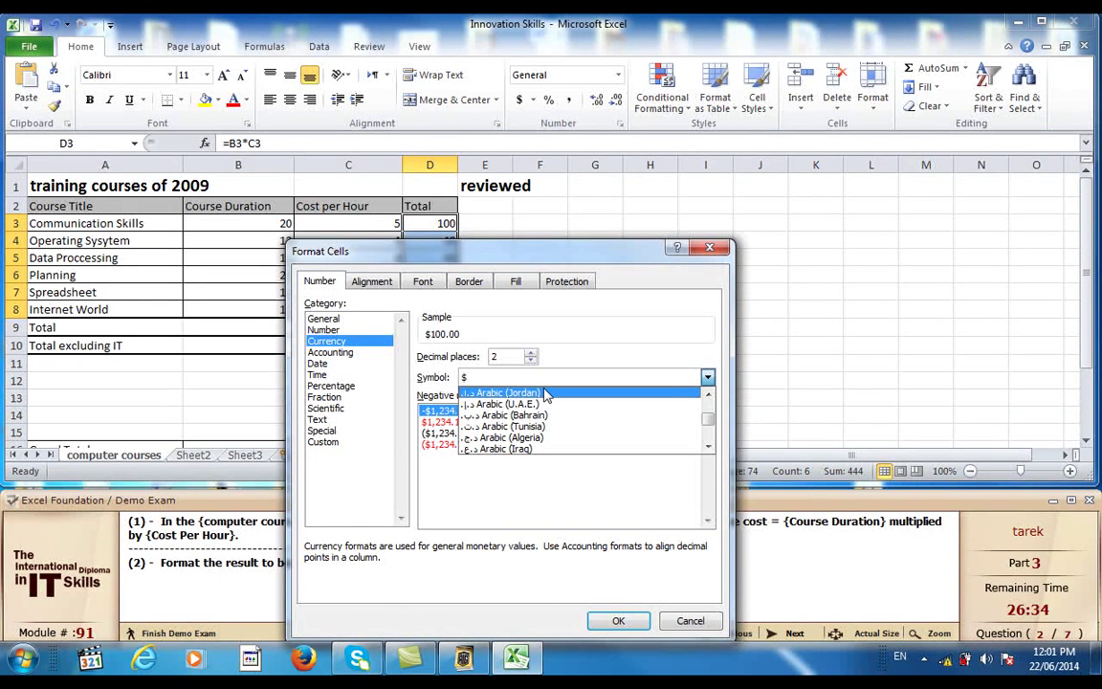
left_click(543, 394)
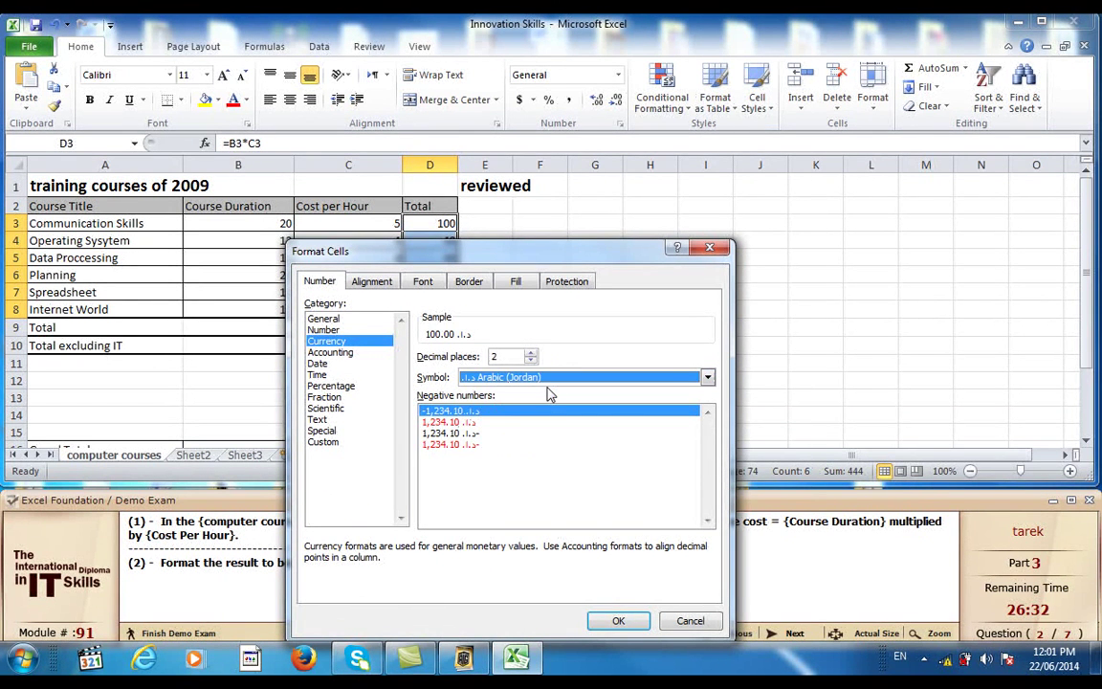
left_click(615, 623)
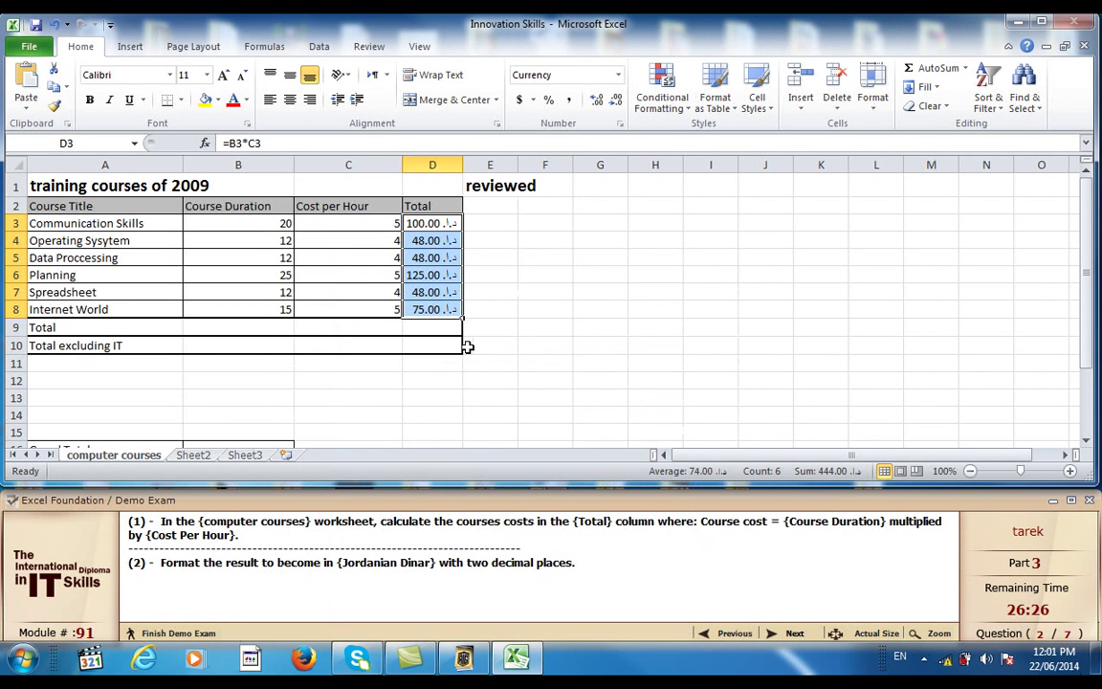
left_click(794, 632)
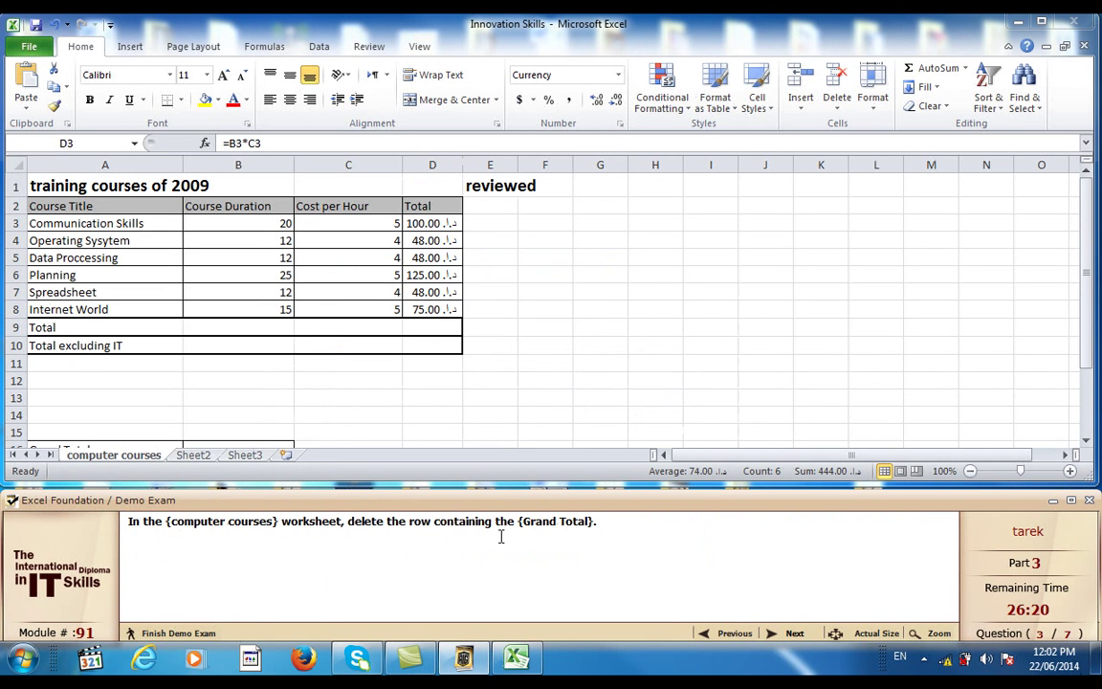
Step: Delete row 16, the Grand Total row, from the computer courses sheet
left_click(264, 396)
scroll(256, 394, "down", 2)
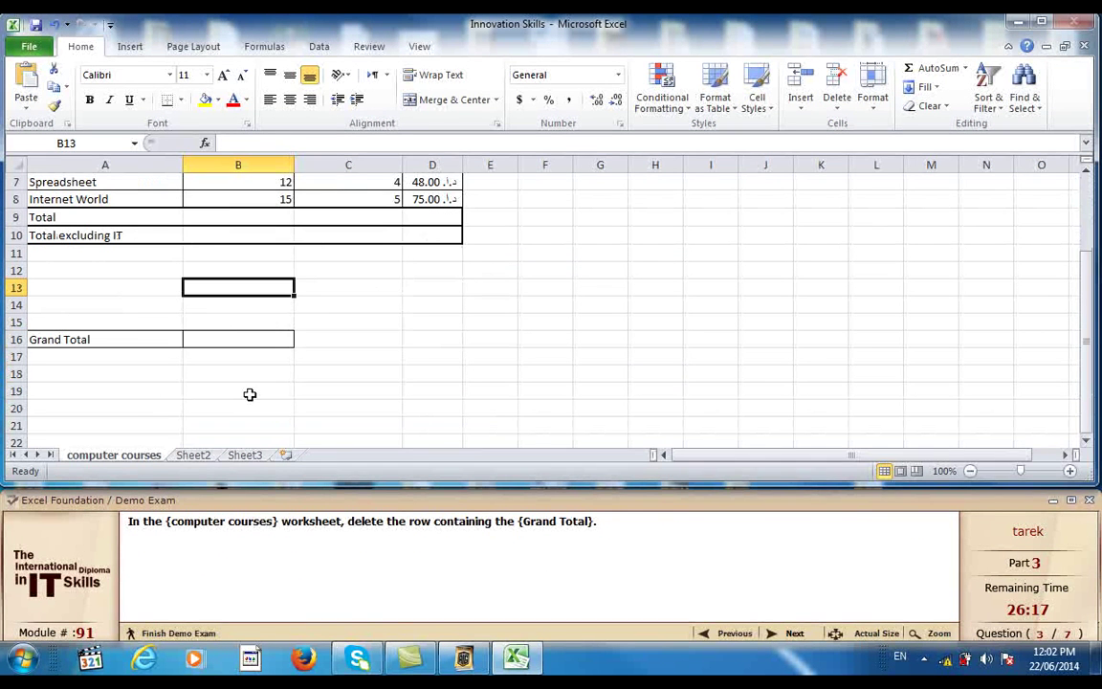
left_click(16, 340)
right_click(17, 341)
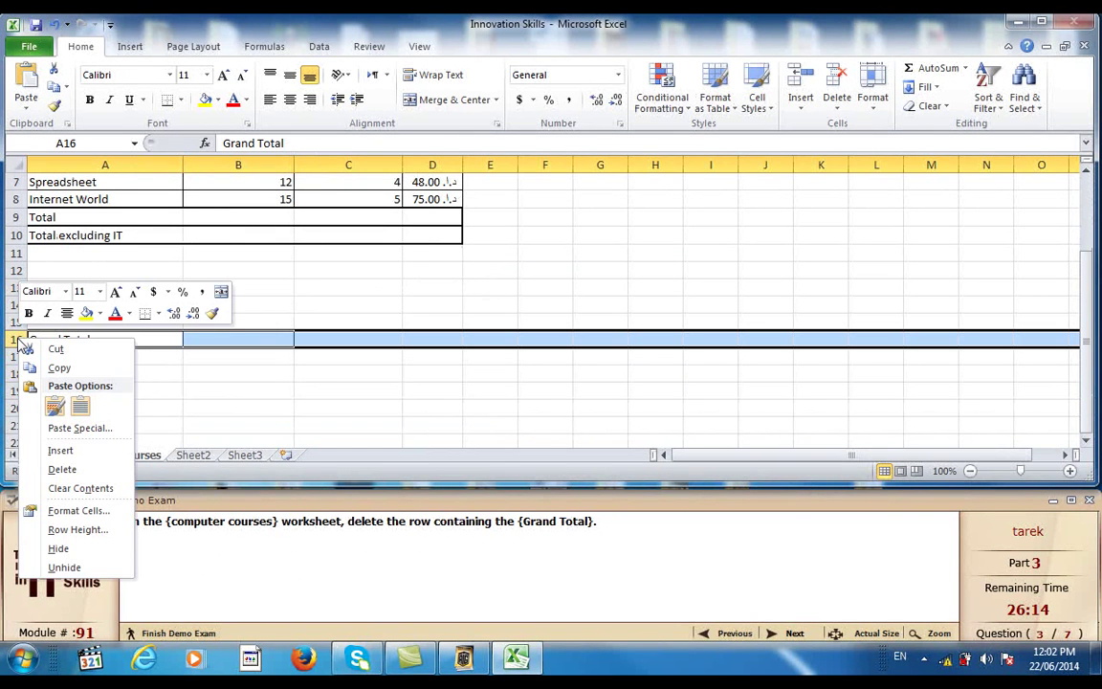
left_click(63, 469)
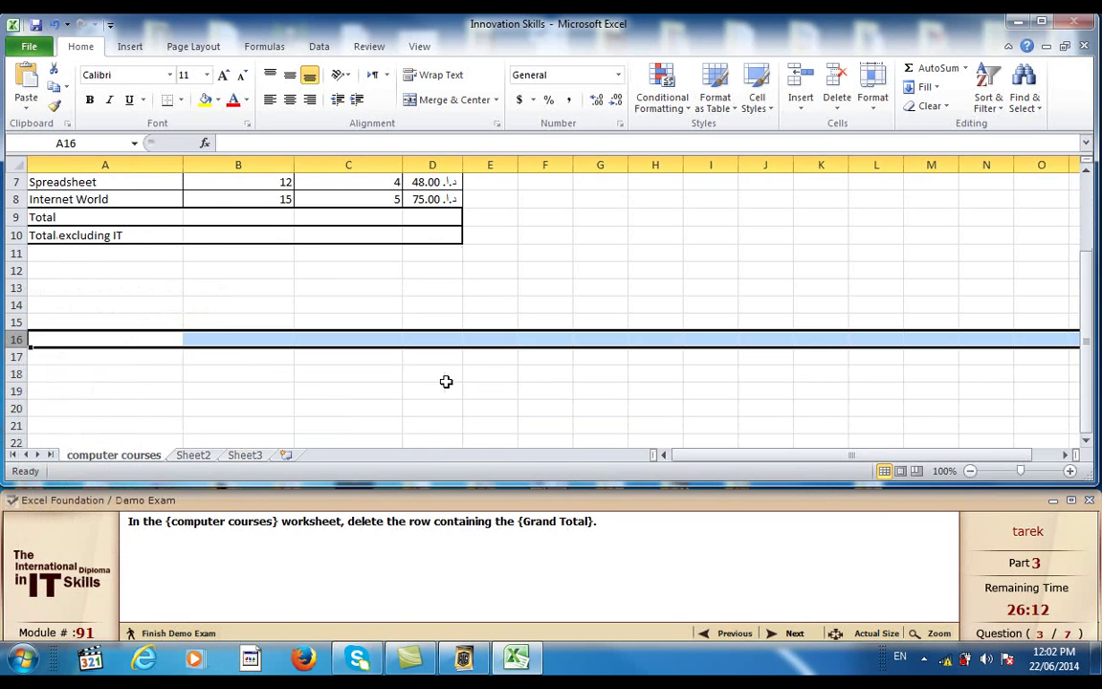
left_click(446, 381)
left_click(797, 637)
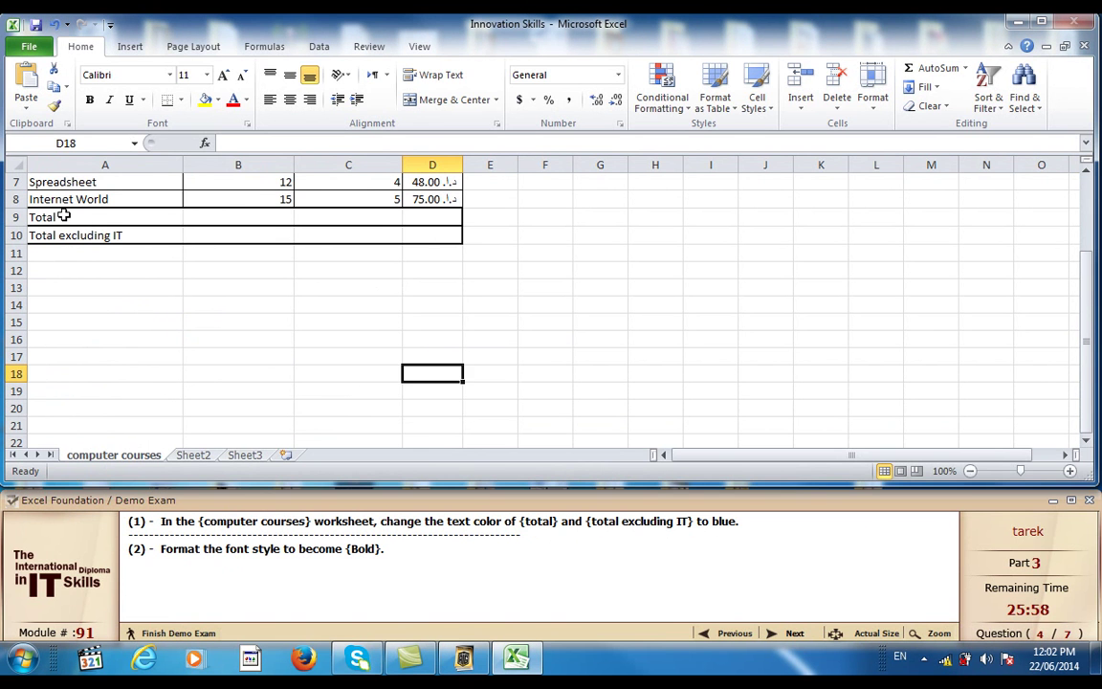
Step: Color the Total and Total excluding IT labels blue
left_click(119, 322)
left_click(86, 219)
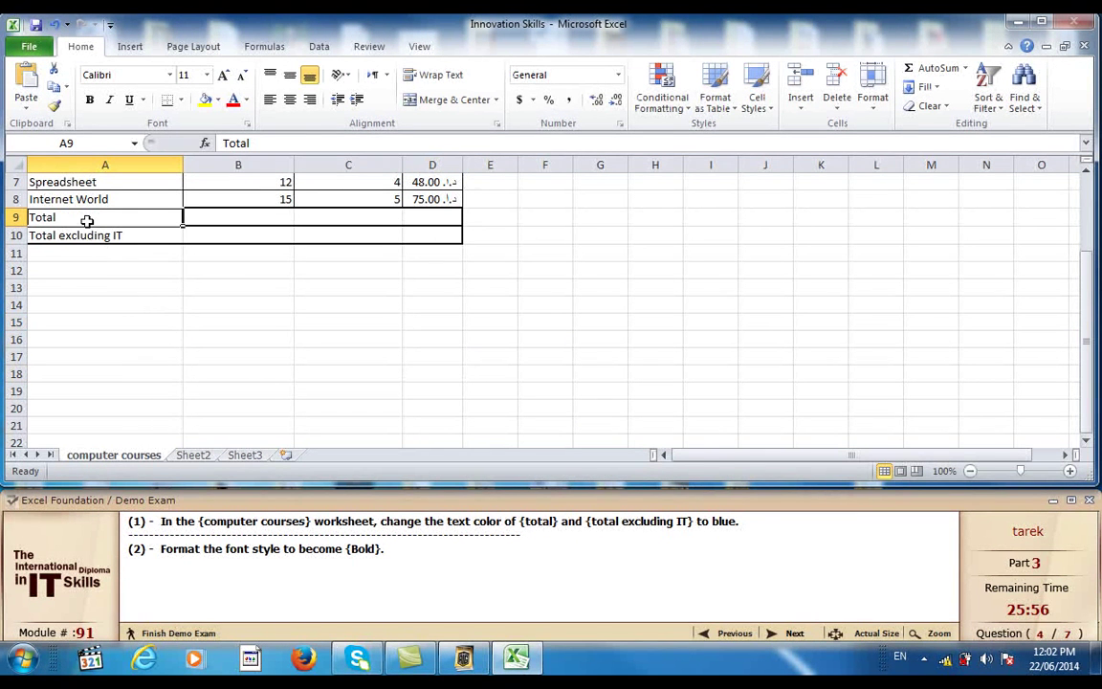
left_click(246, 101)
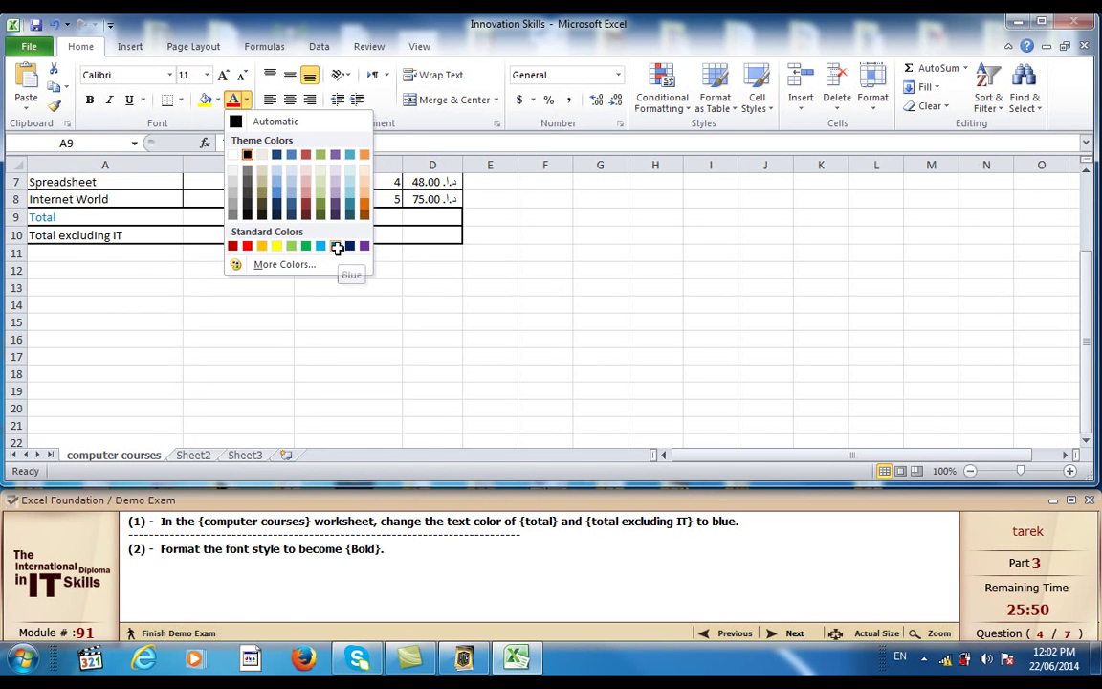
left_click(336, 247)
left_click(140, 237)
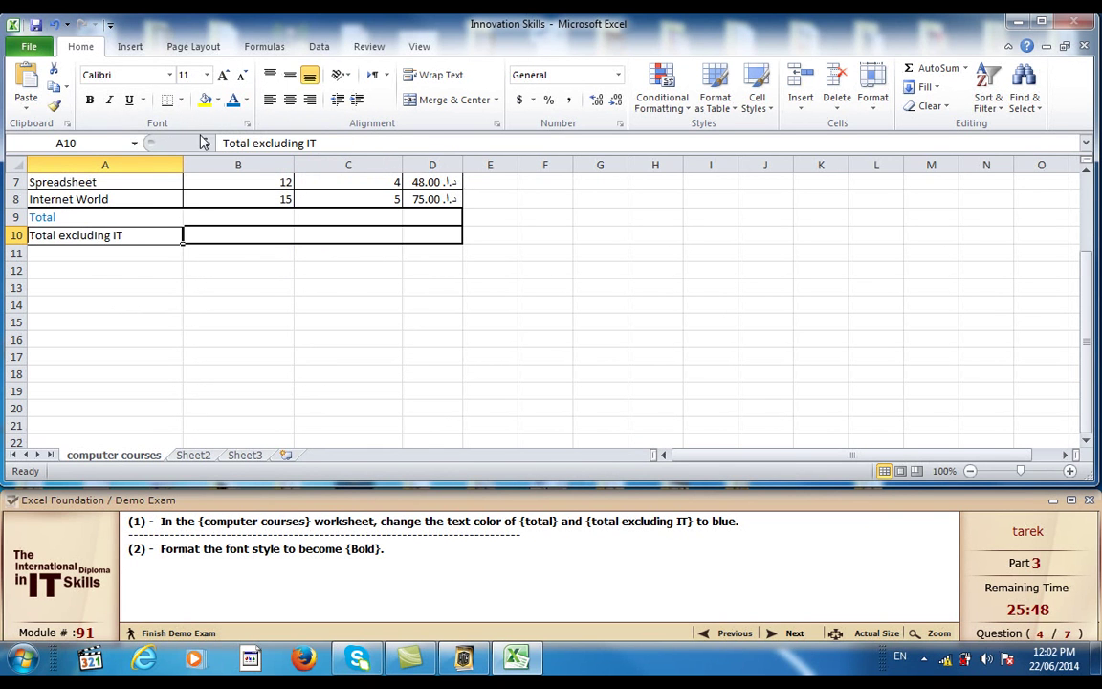
left_click(231, 101)
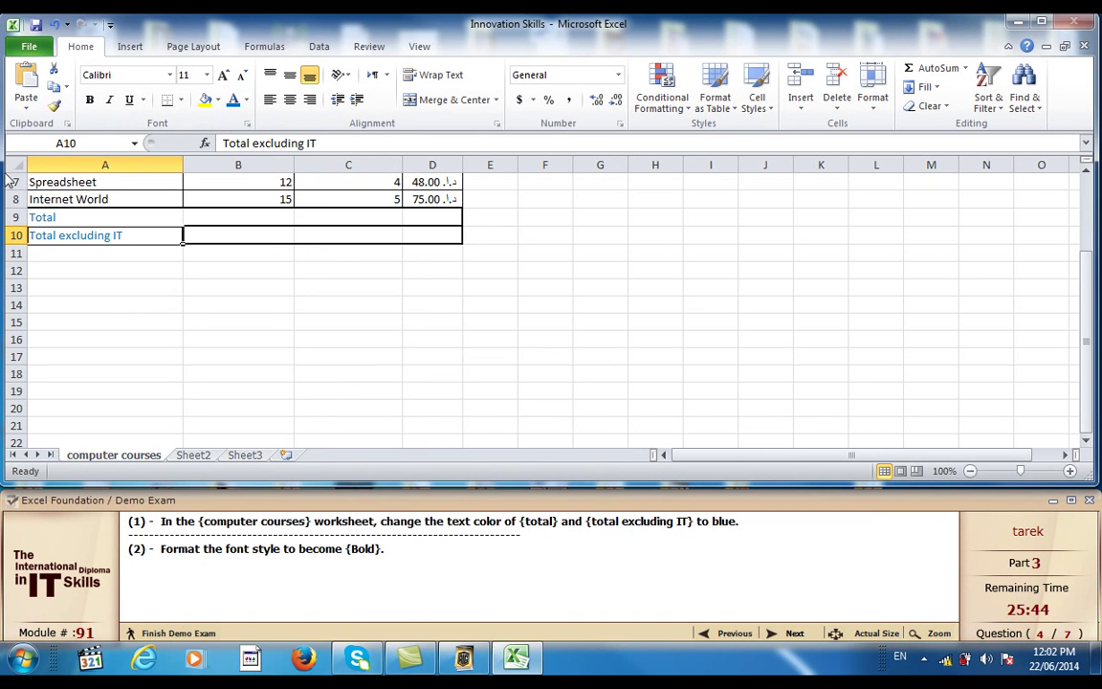
Step: Make the Total and Total excluding IT labels bold
left_click(81, 212)
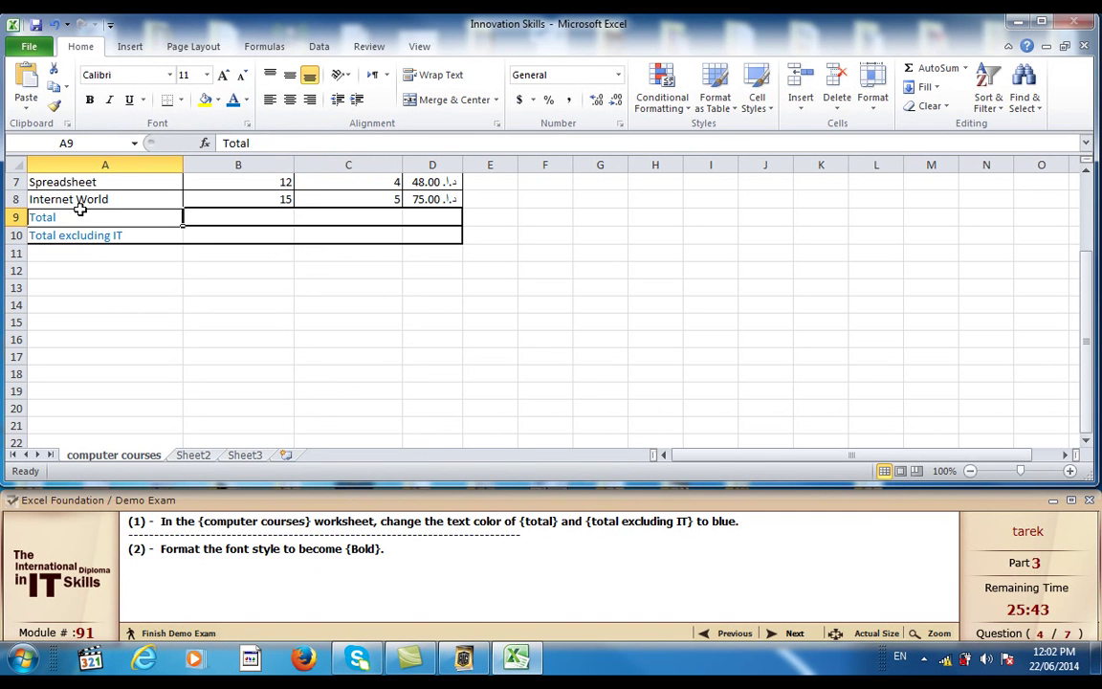
left_click(89, 100)
left_click(80, 240)
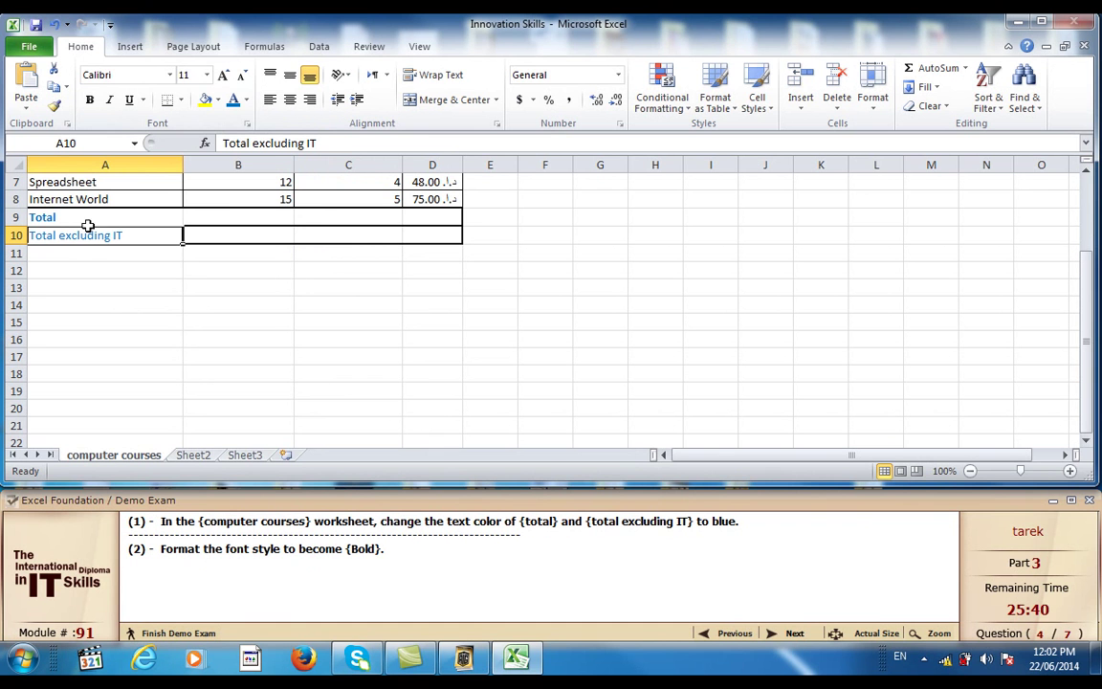
left_click(89, 99)
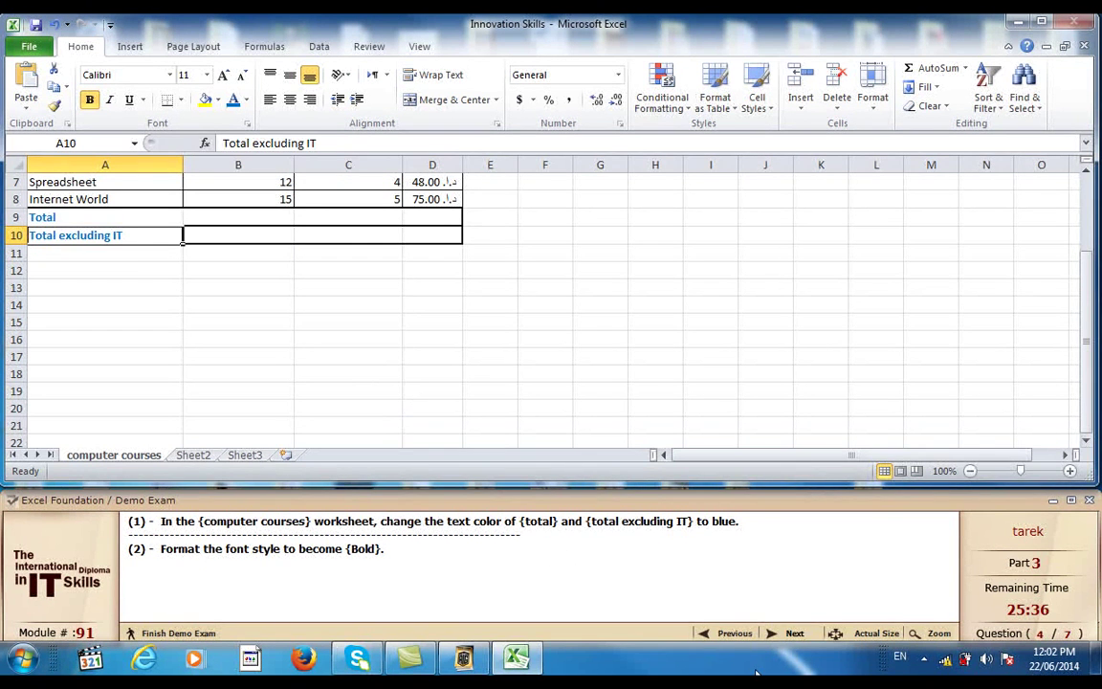
left_click(794, 634)
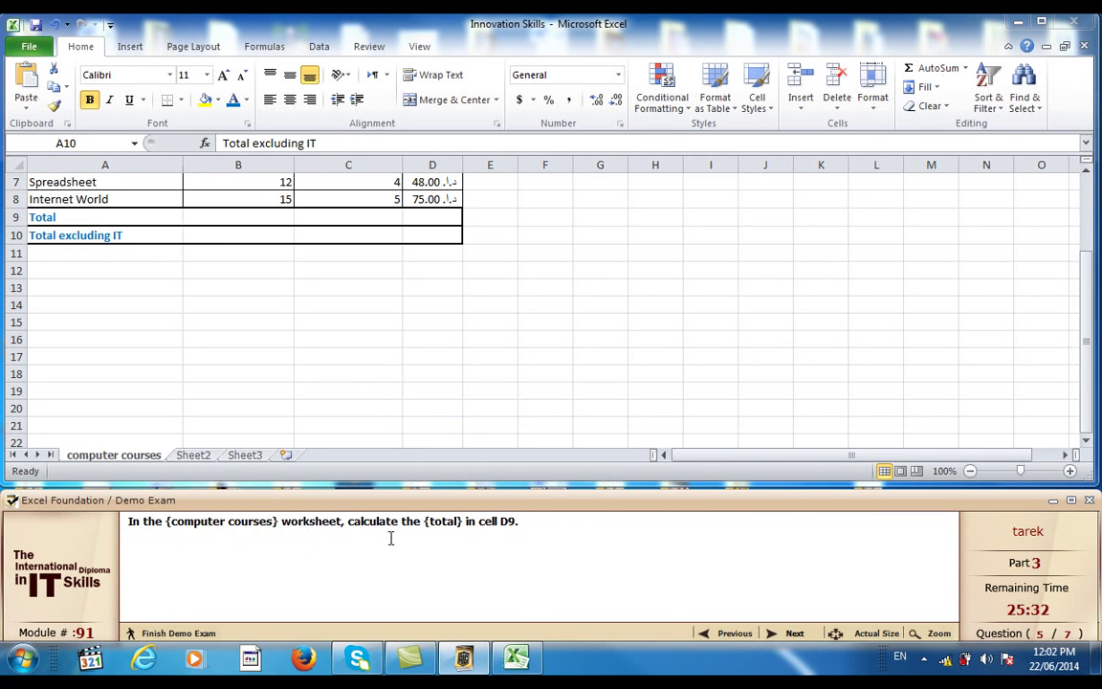
Step: AutoSum D3:D8 into D9 with =SUM(D3:D8), giving 444.00
scroll(435, 344, "up", 2)
left_click(431, 327)
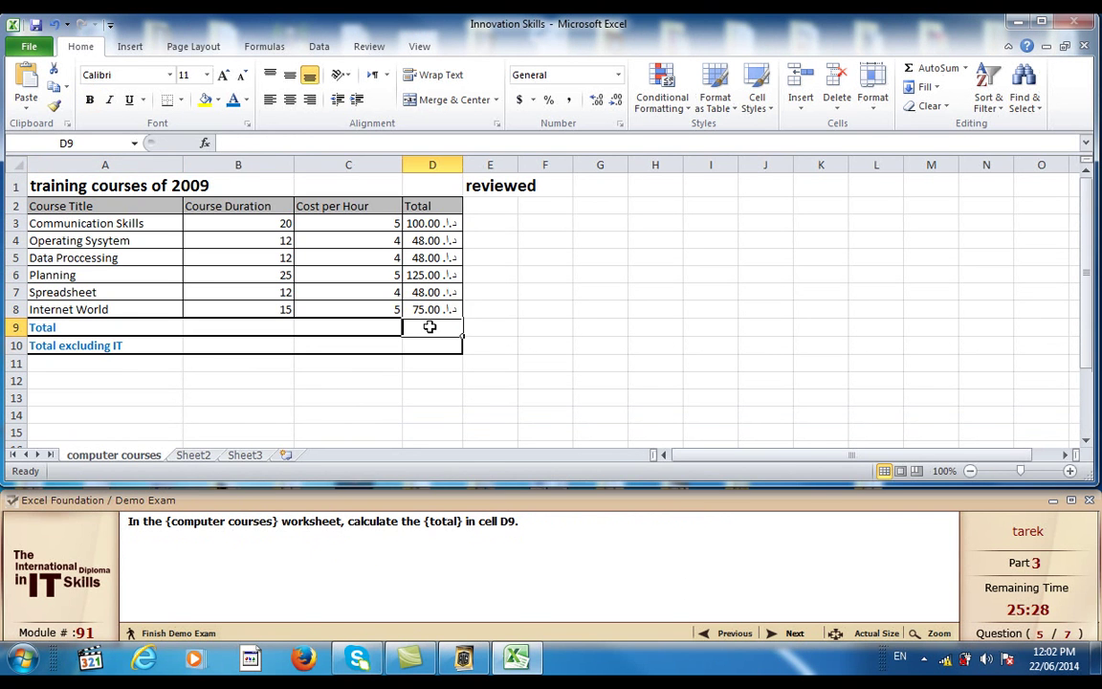
double_click(942, 73)
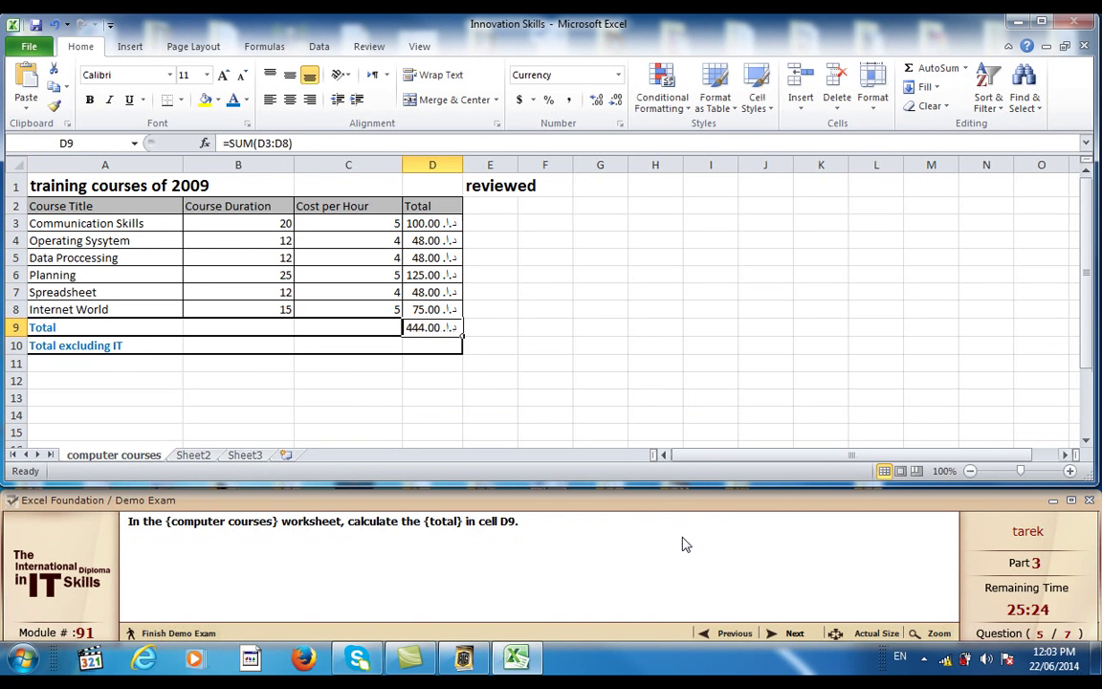
left_click(795, 633)
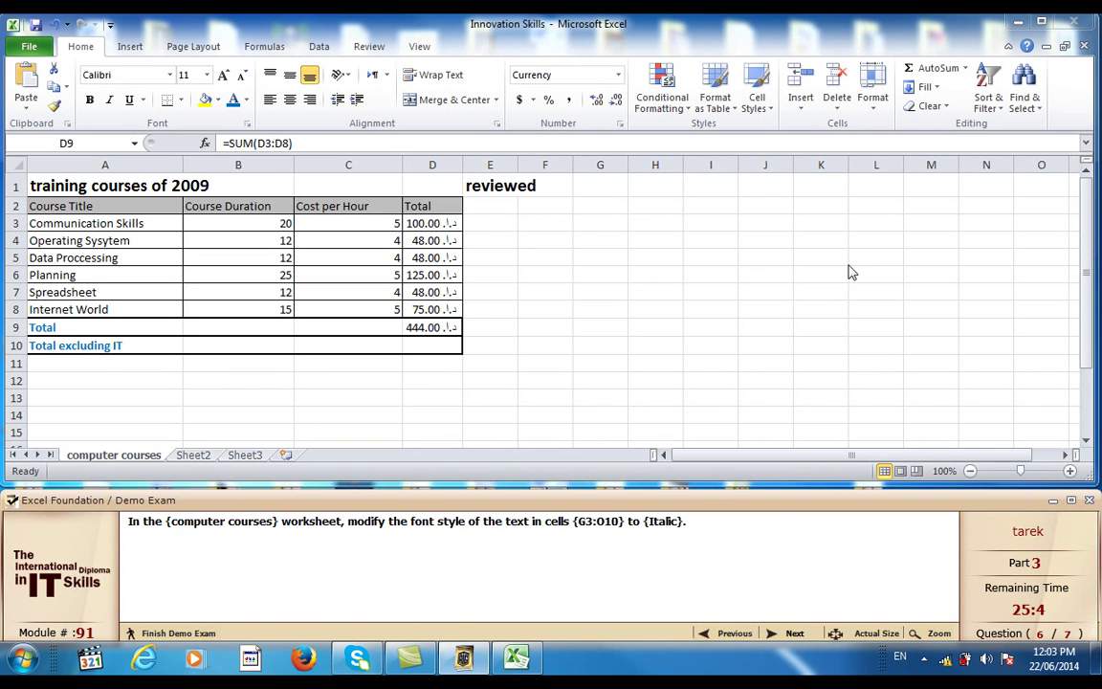
Step: Italicize the range G3:O10
left_click(603, 208)
left_click(595, 227)
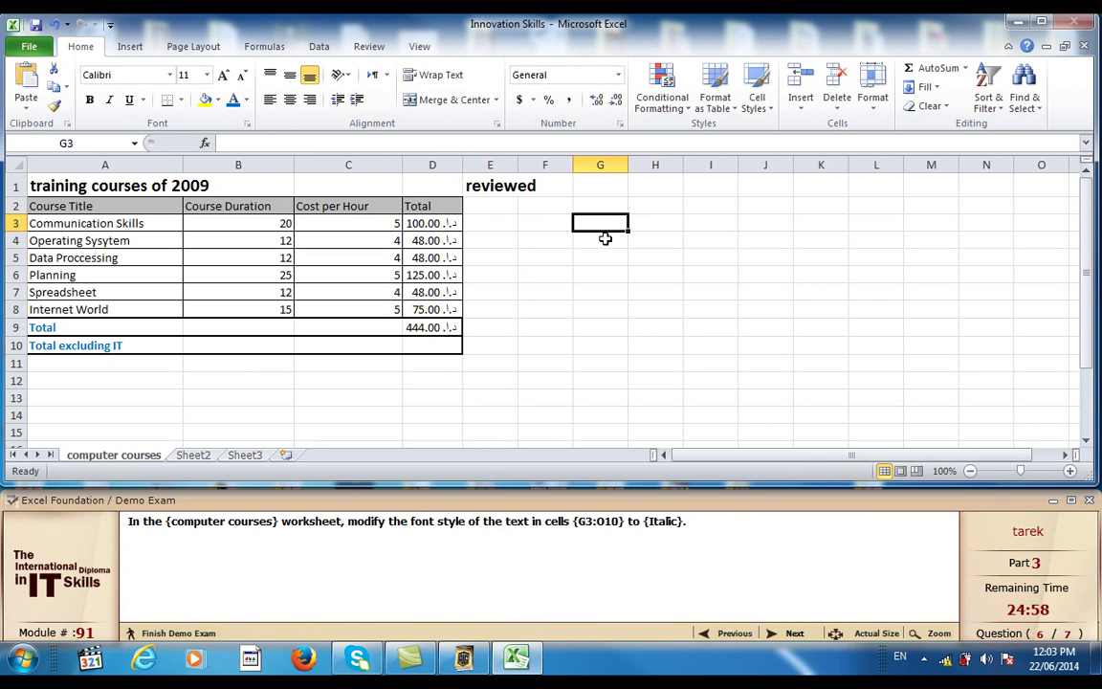
mouse_move(601, 222)
left_mouse_down()
mouse_move(1028, 279)
mouse_move(1021, 344)
left_mouse_up()
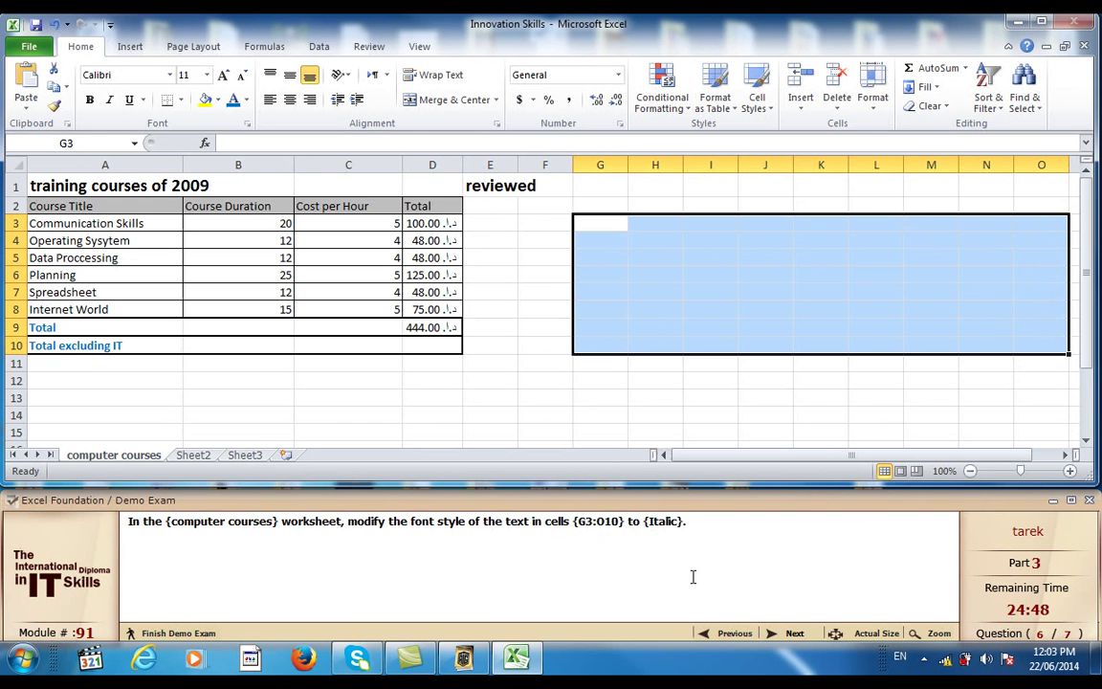
left_click(108, 103)
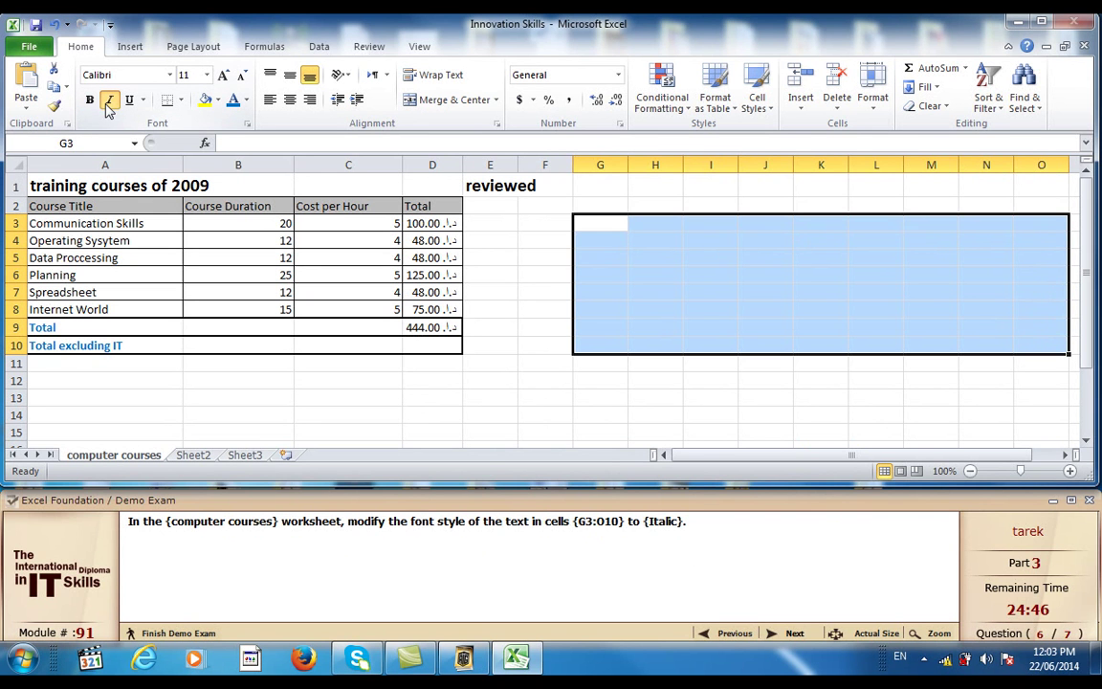
left_click(796, 636)
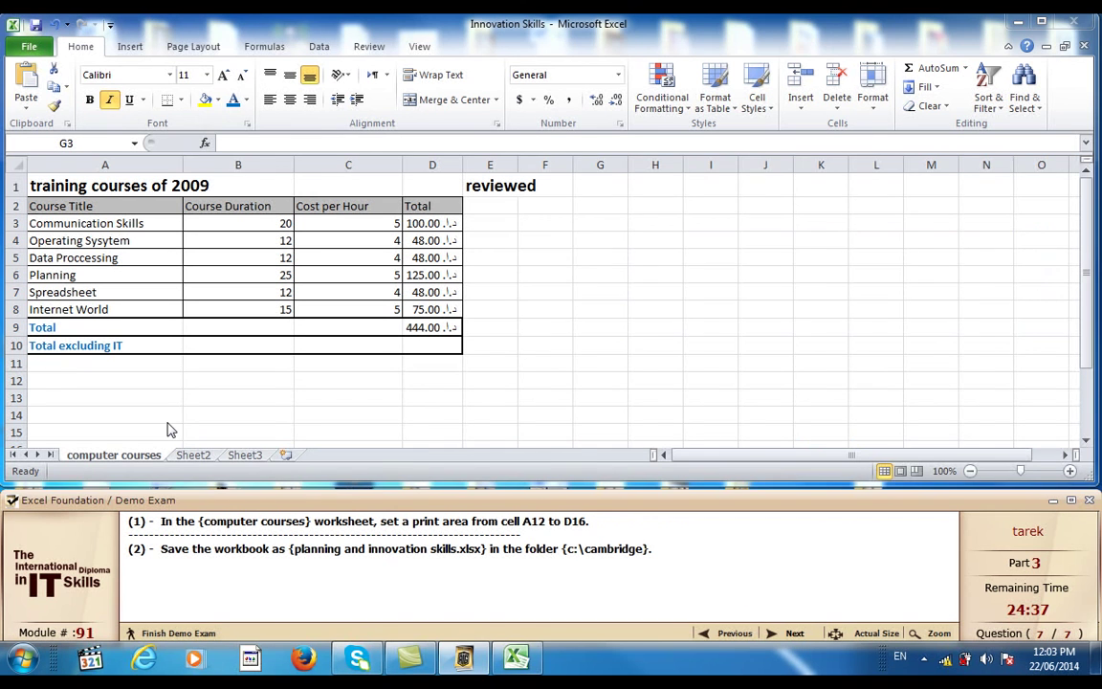
Step: Select the range A12:D16, redoing an initially mis-sized selection
mouse_move(53, 387)
left_mouse_down()
mouse_move(423, 399)
mouse_move(407, 431)
left_mouse_up()
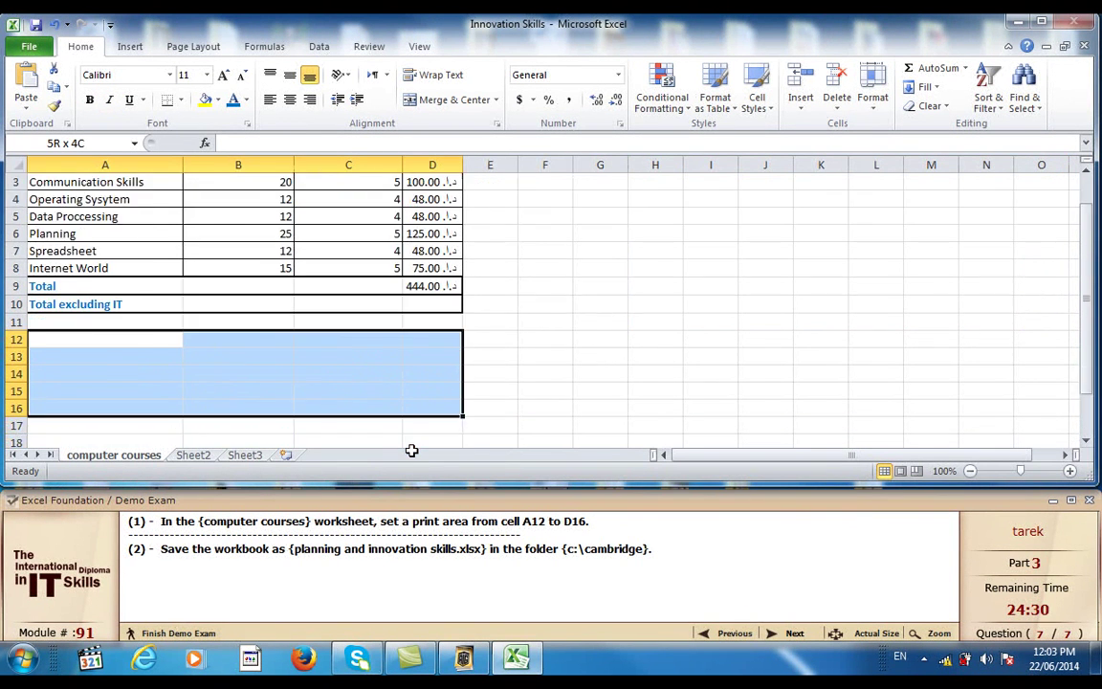
left_click_drag(406, 431, 402, 413)
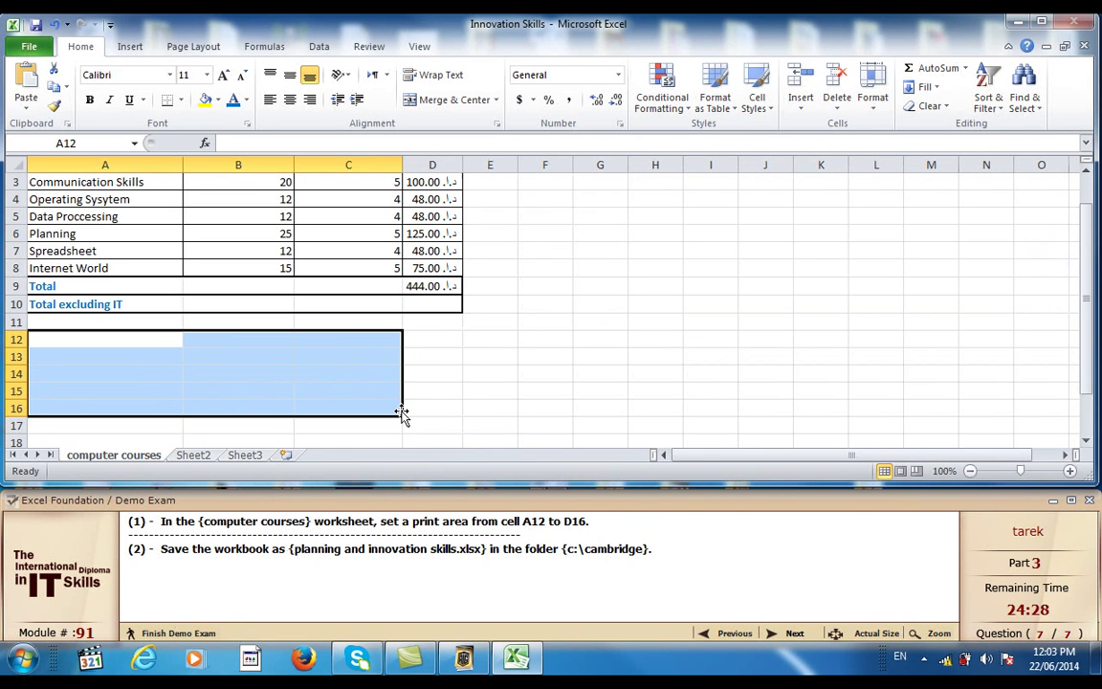
left_click(449, 356)
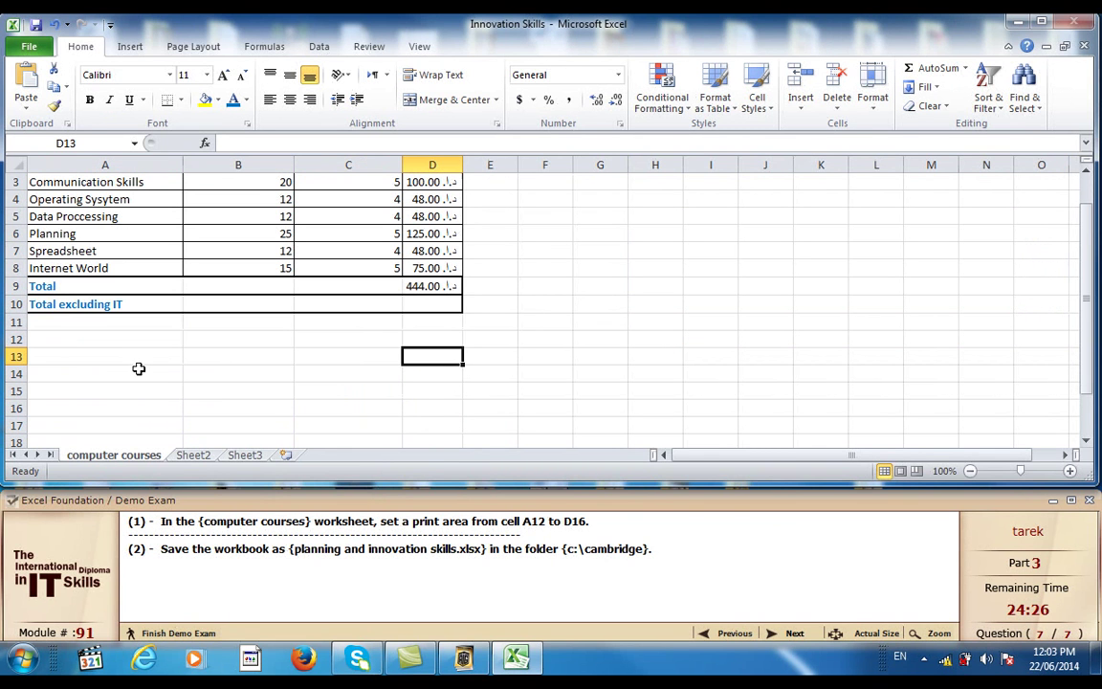
left_click(78, 338)
left_click_drag(77, 338, 456, 348)
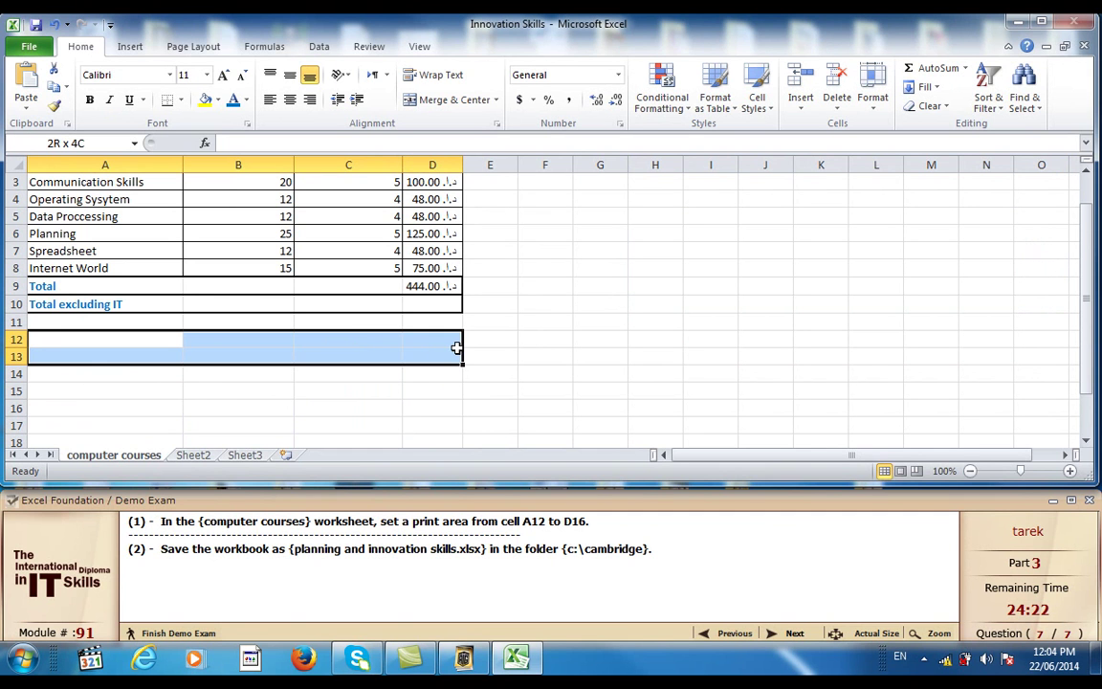
left_click_drag(457, 349, 449, 406)
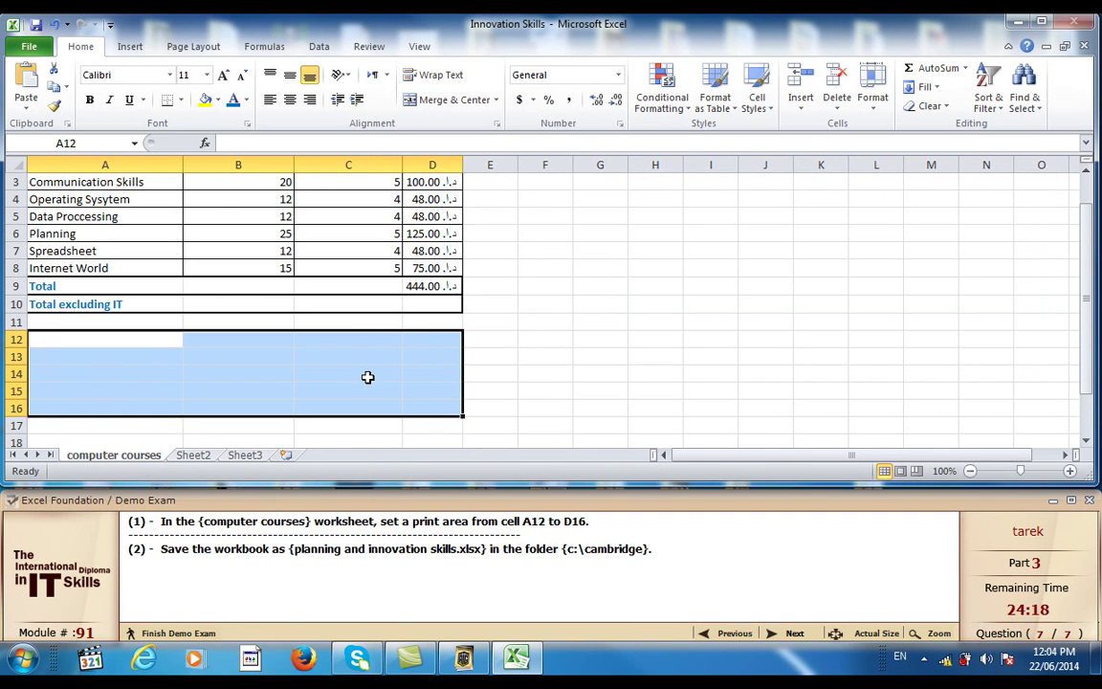
Step: Set A12:D16 as the print area from Page Layout, then deselect the range
left_click(195, 47)
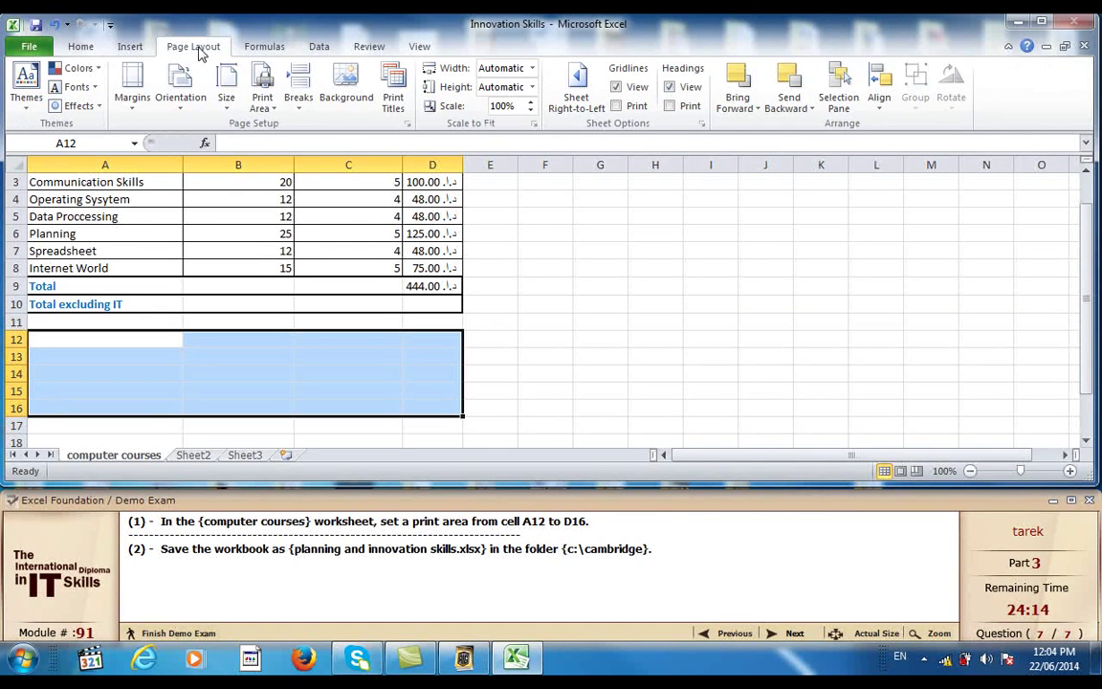
left_click(276, 109)
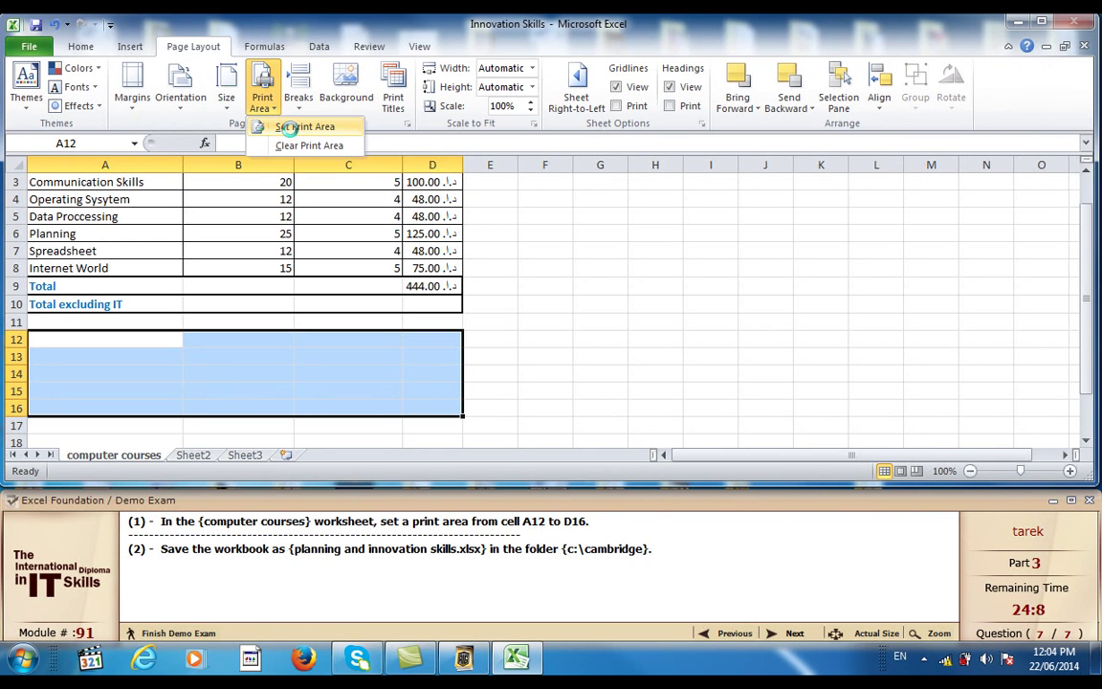
left_click(292, 127)
left_click(557, 356)
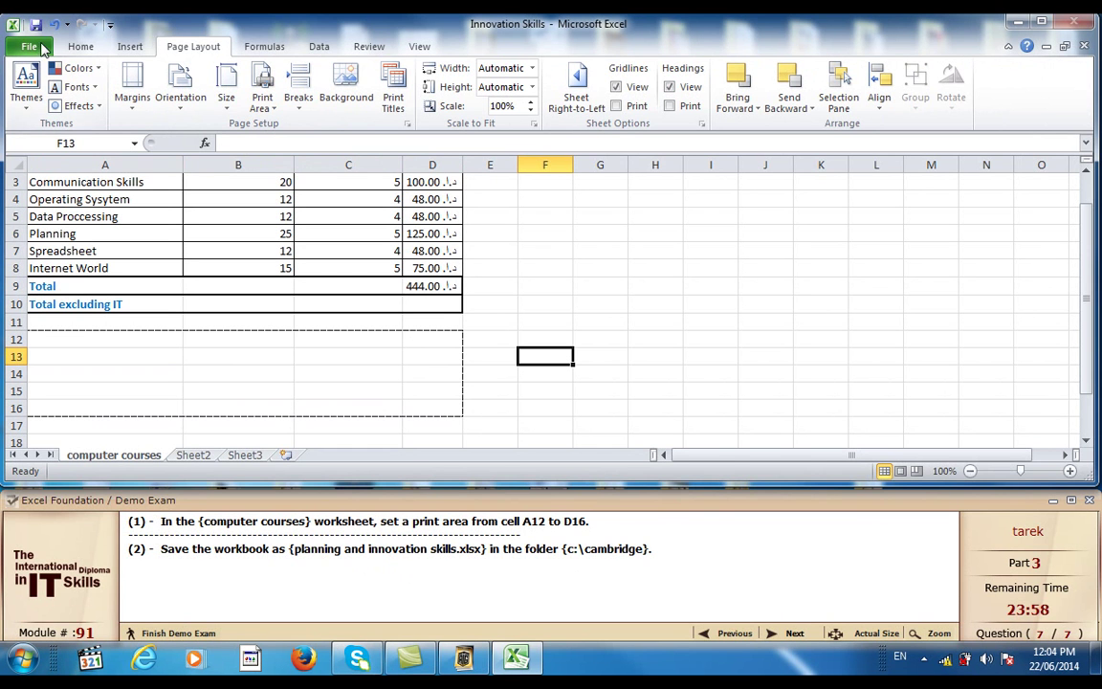
Step: Save the workbook as 'planning and innovation skills' in C:\Cambridge and move past the last question
left_click(33, 47)
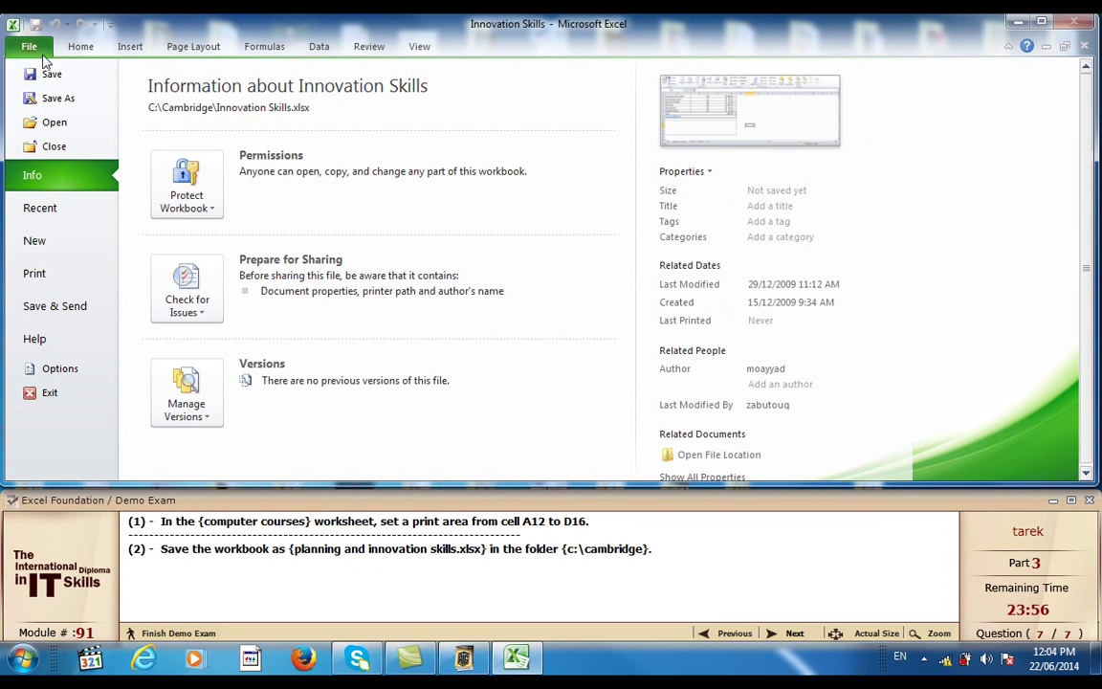
left_click(67, 97)
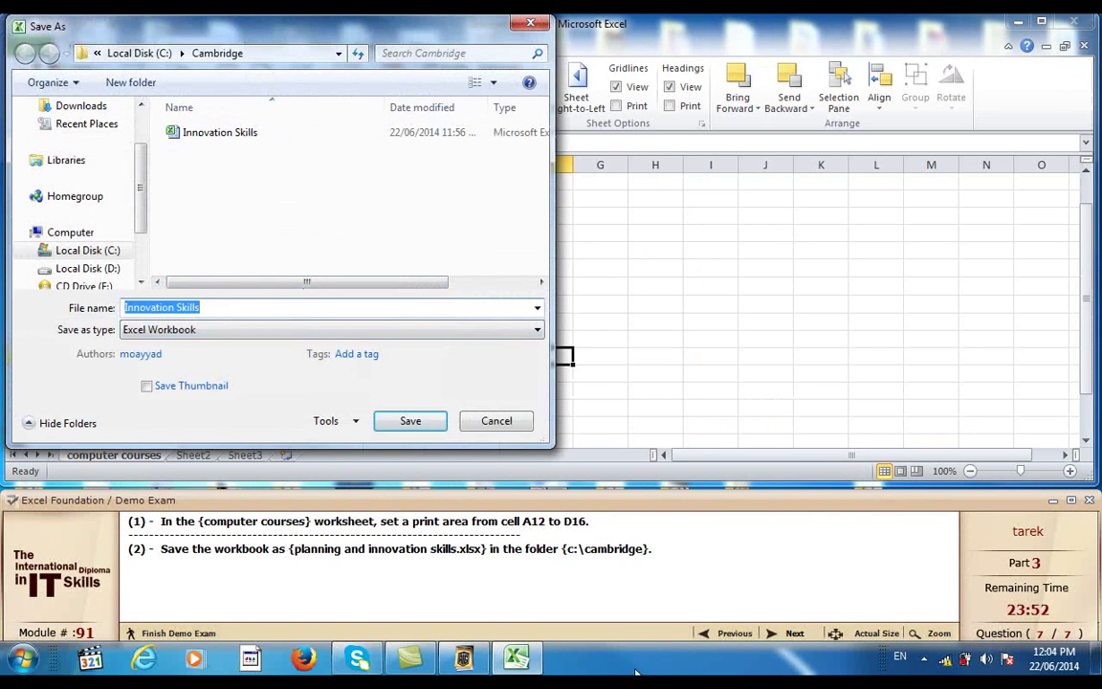
key("Home")
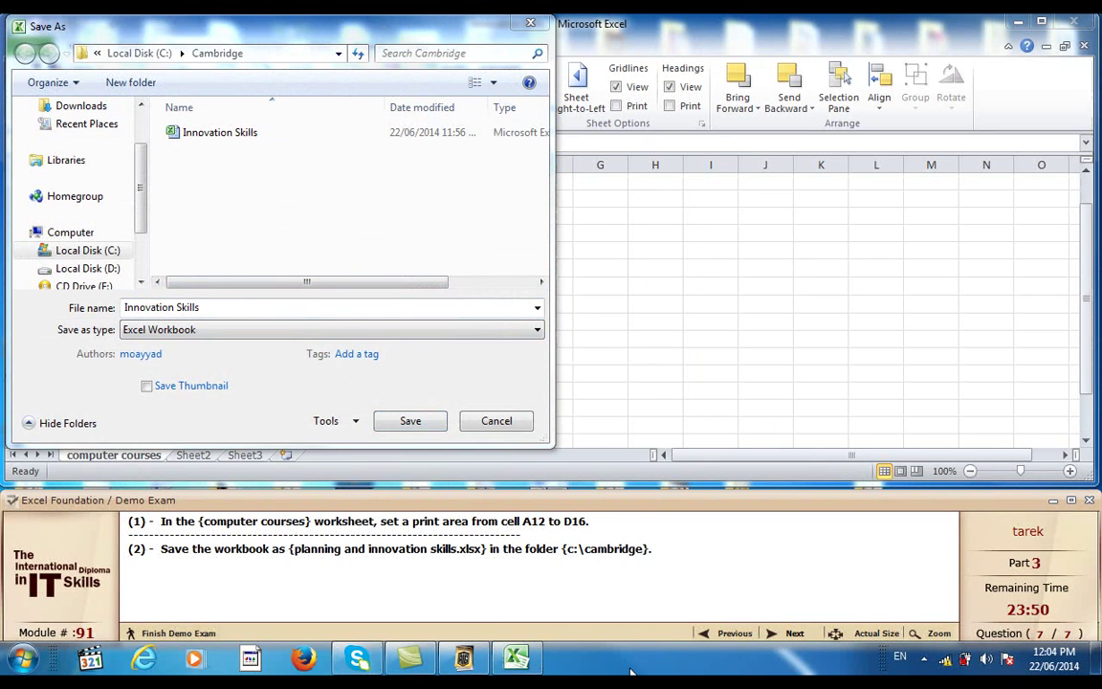
type("planning and innovation skills")
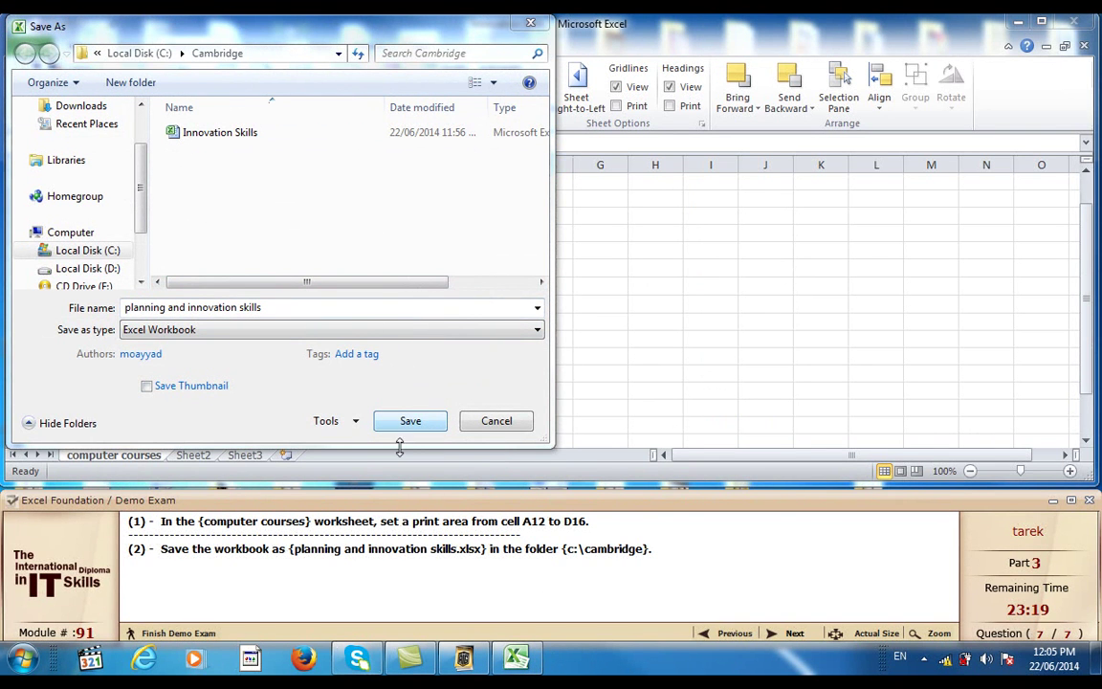
left_click(418, 423)
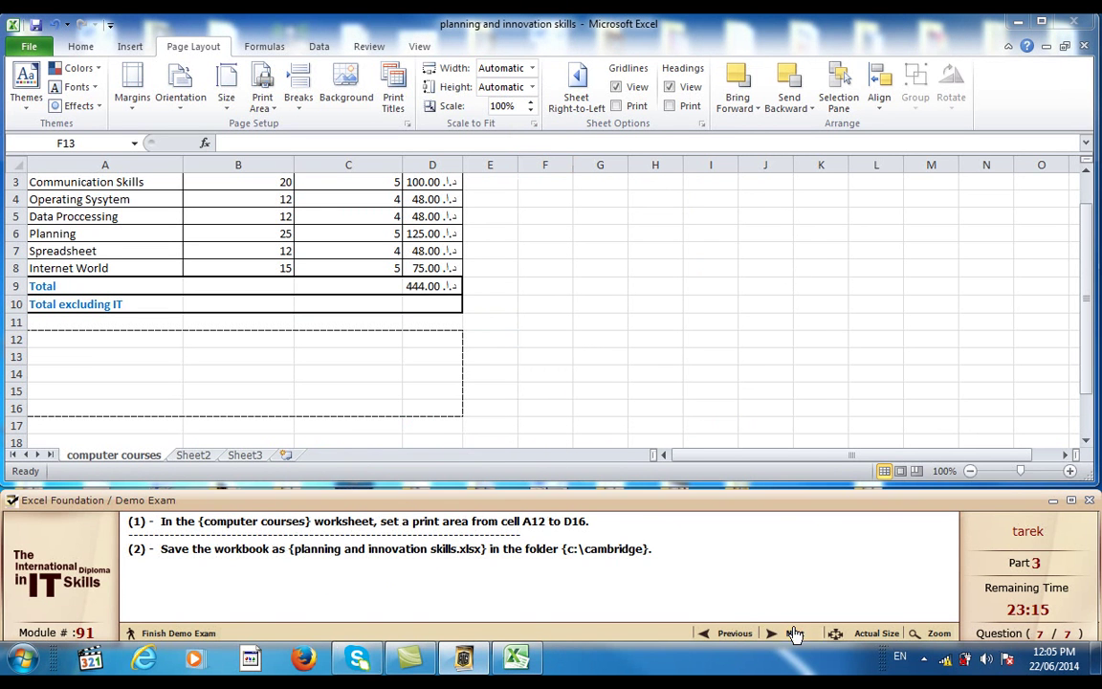
left_click(795, 632)
Step: Finish the demo exam and confirm with Yes
left_click(153, 633)
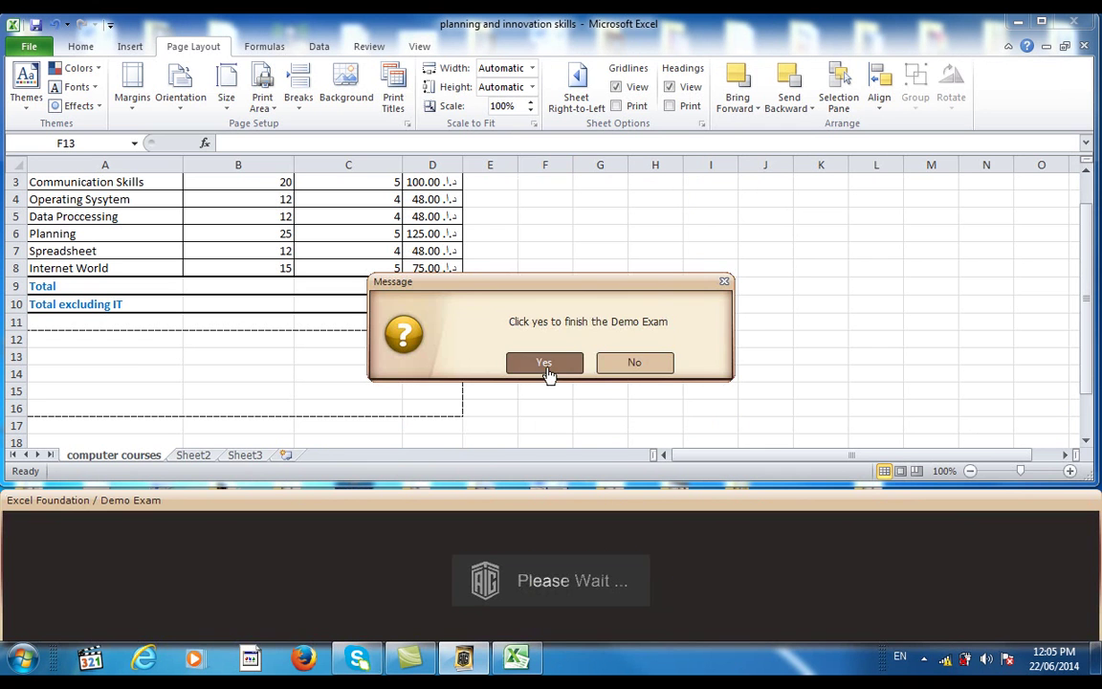
left_click(544, 363)
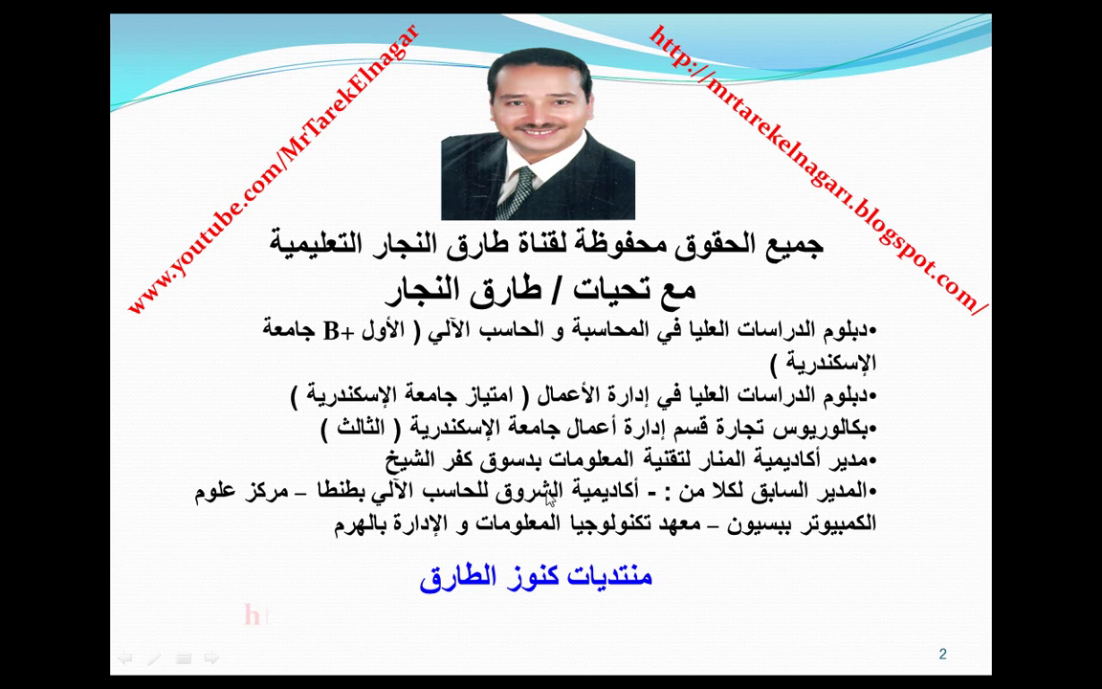
left_click(549, 498)
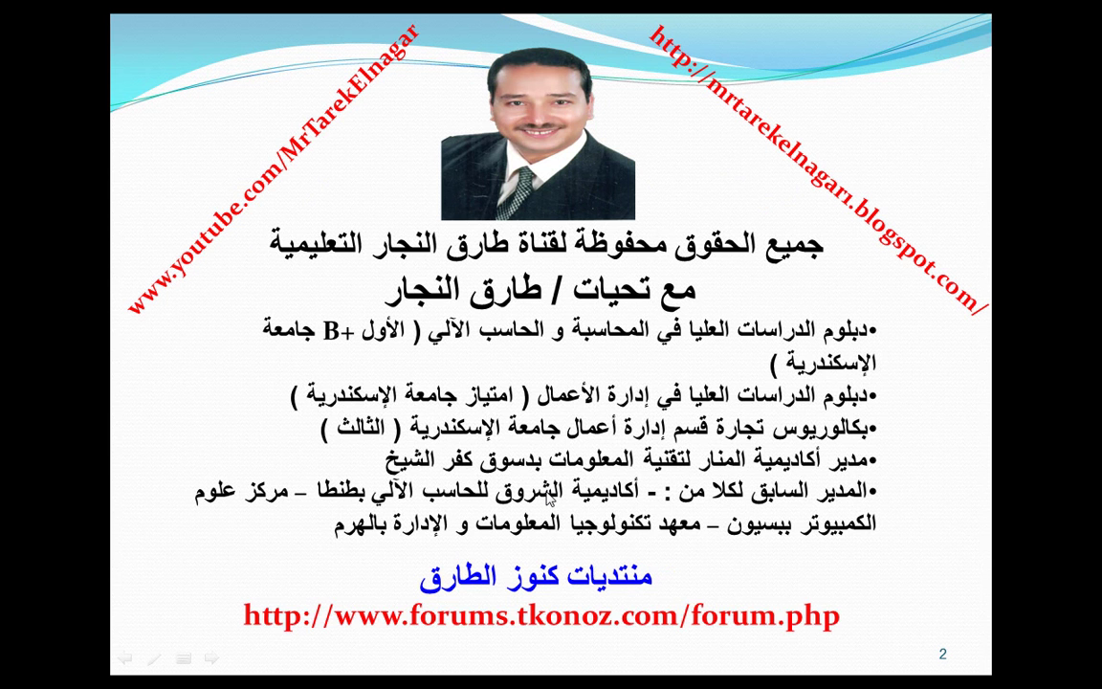